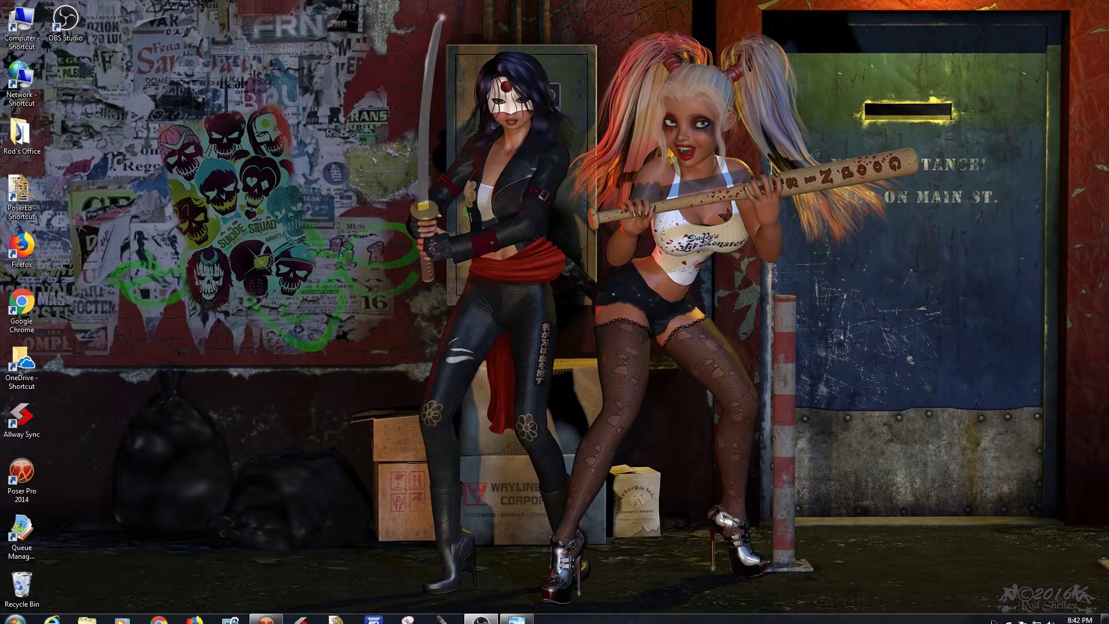
Switch to Poser Pro and examine the red-haired character's reference picture in Windows Photo Viewer.
left_click(264, 615)
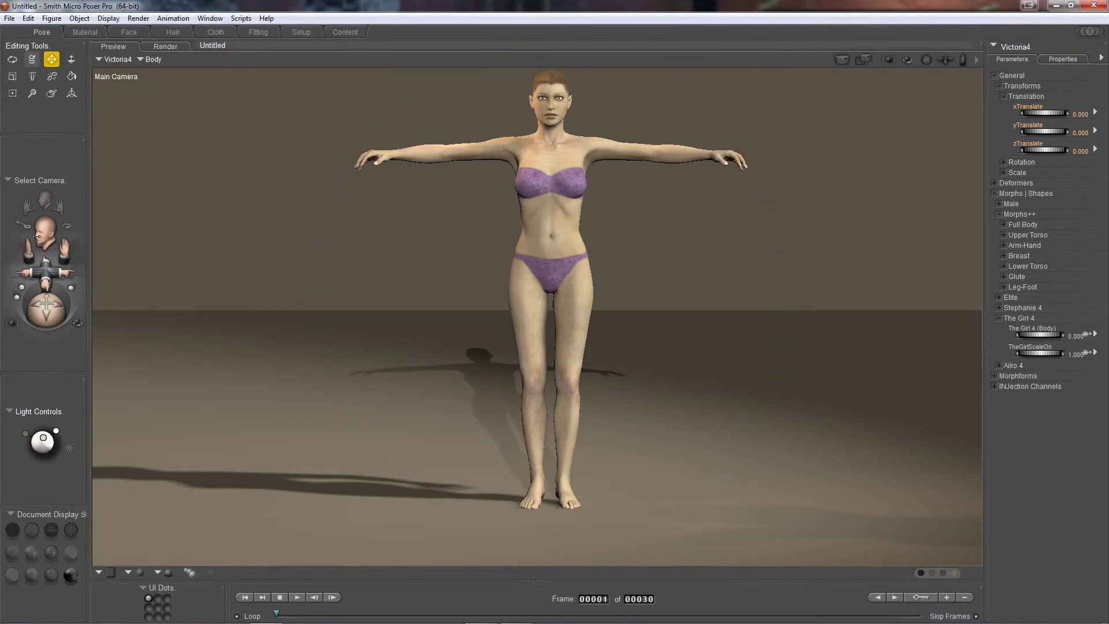
left_click_drag(65, 251, 65, 251)
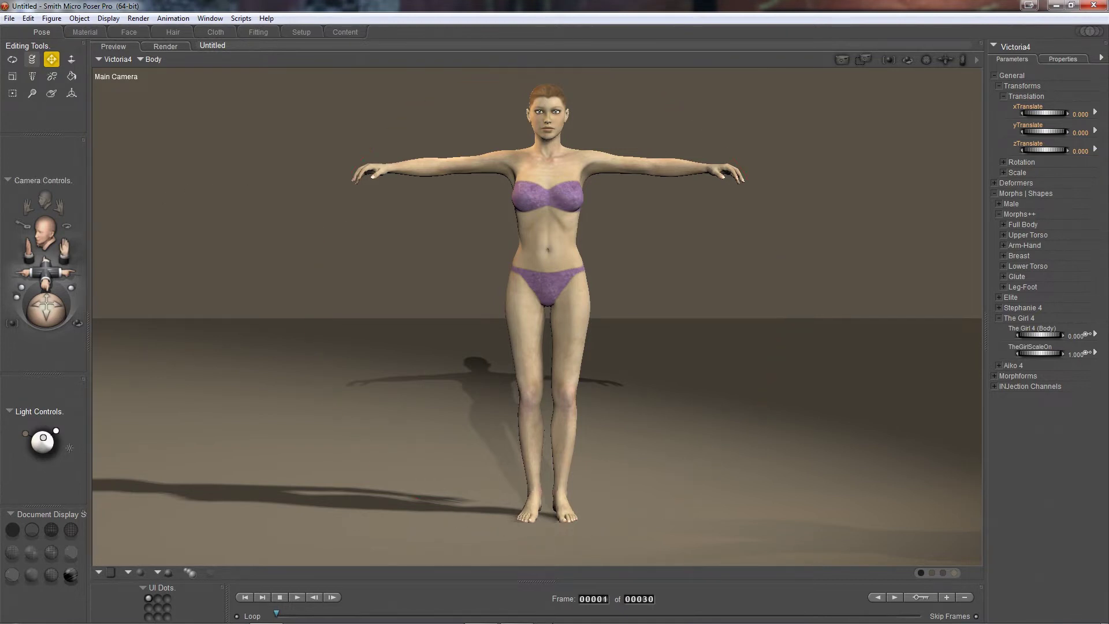
left_click(514, 613)
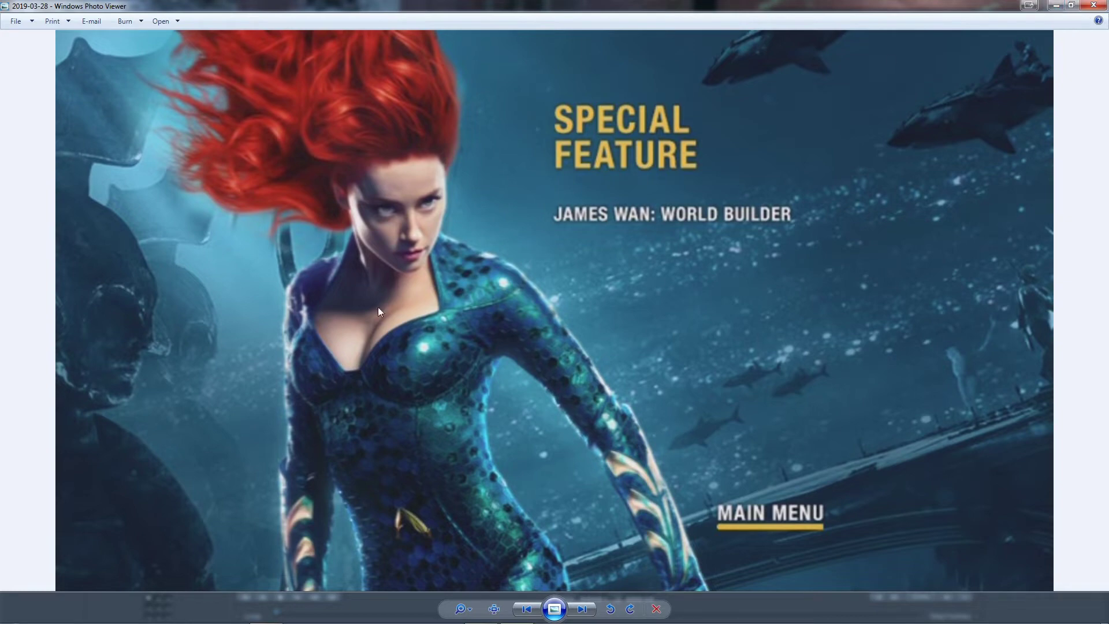
left_click(1056, 5)
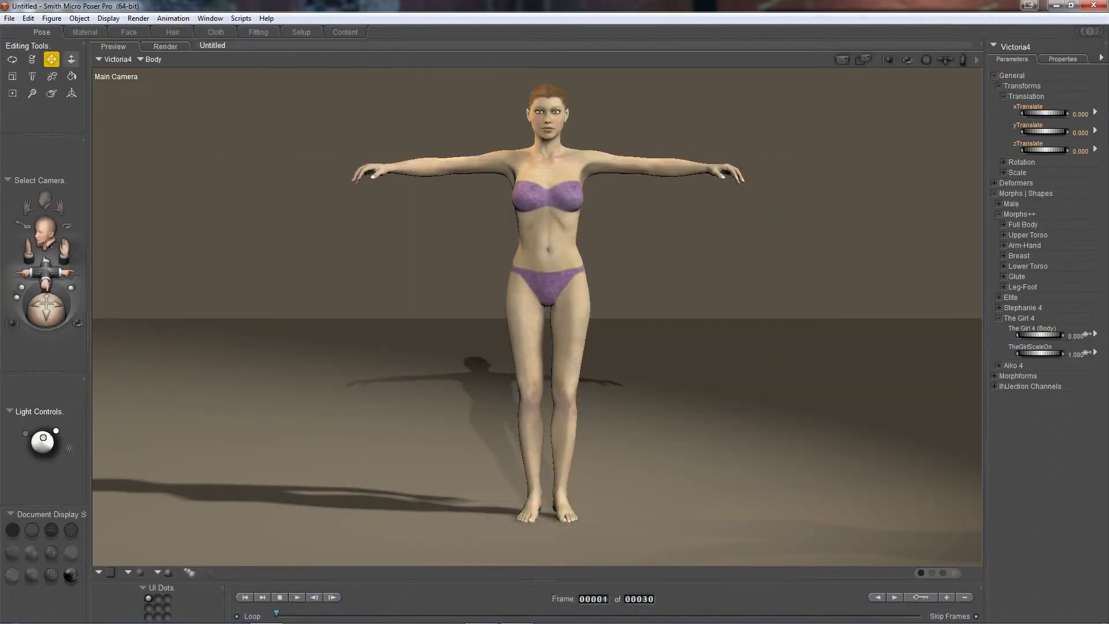
Apply a mid-air flying pose from the pose library to the Victoria4 figure.
left_click_drag(46, 309, 40, 314)
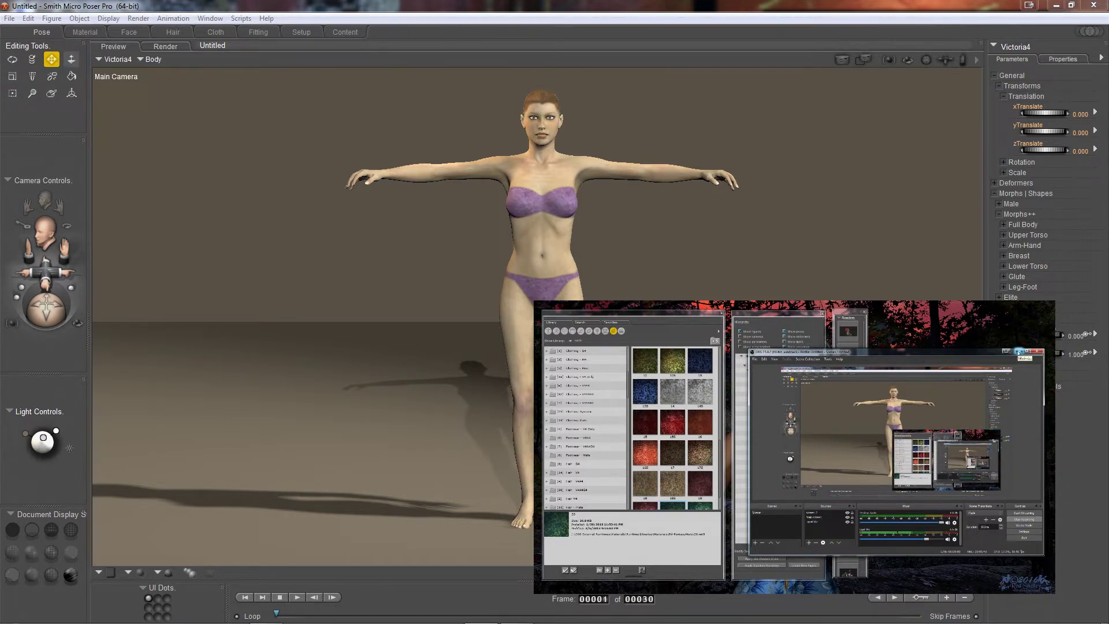
left_click(1018, 351)
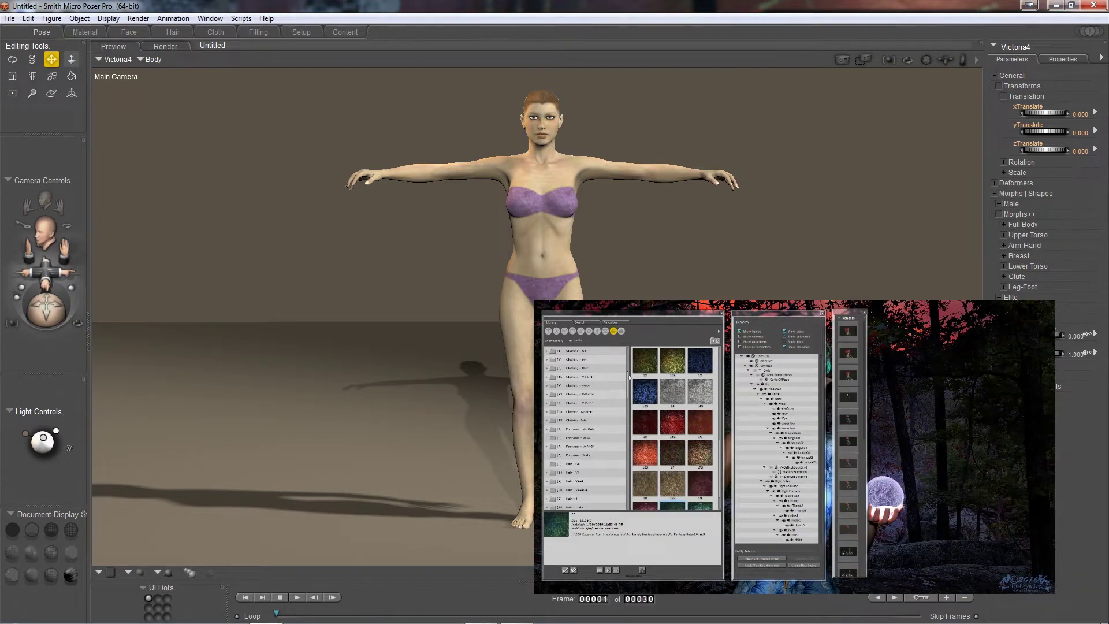
left_click_drag(628, 380, 630, 372)
left_click(572, 368)
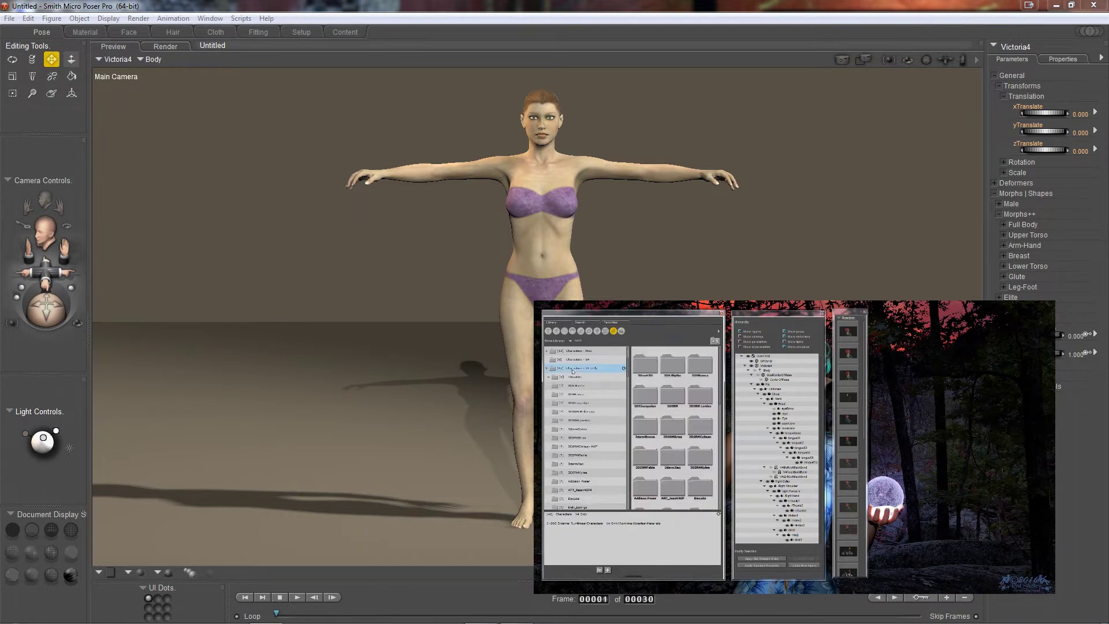
left_click(557, 331)
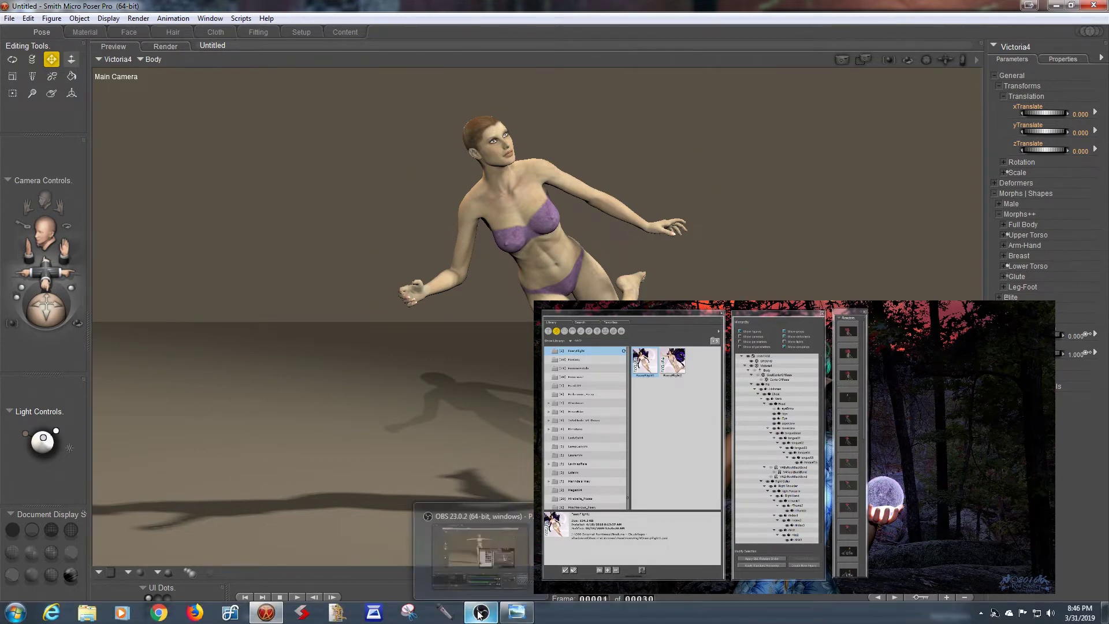
left_click(479, 614)
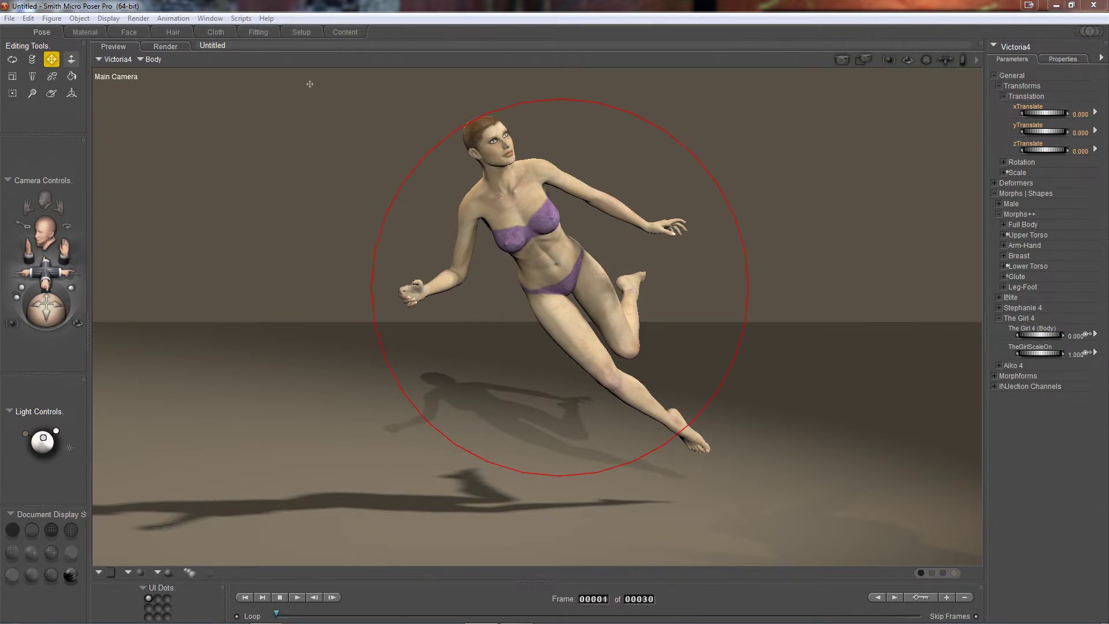
Rotate the whole Victoria4 body to yRotate -16°, zRotate 20° and xRotate 33°, checking it against the reference picture.
left_click(1004, 163)
left_click_drag(1035, 179, 1043, 212)
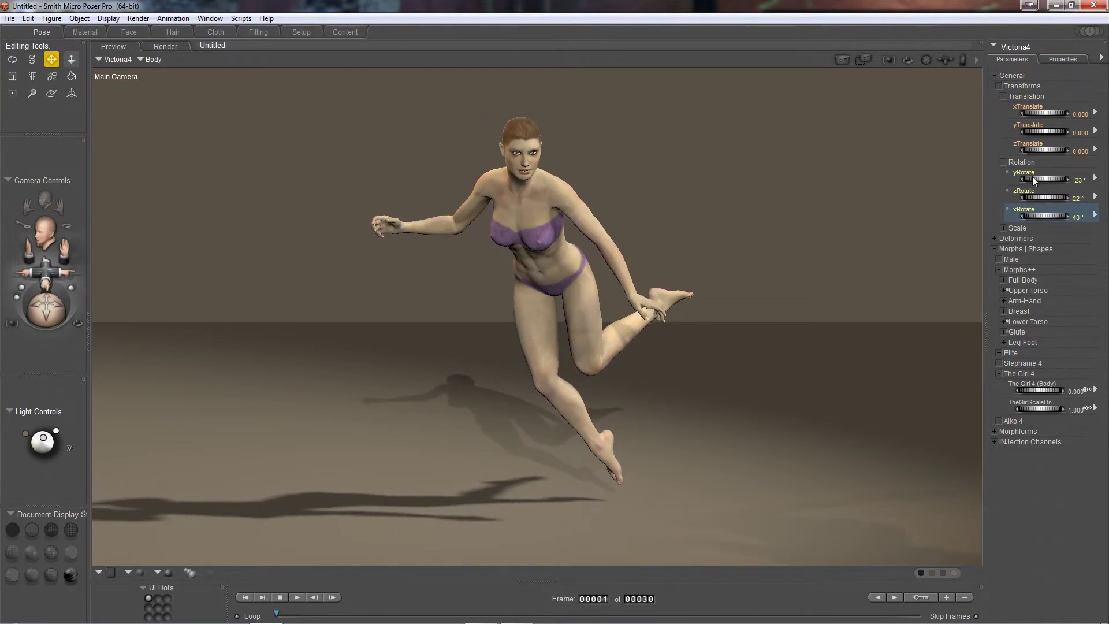
left_click_drag(1032, 176, 1034, 175)
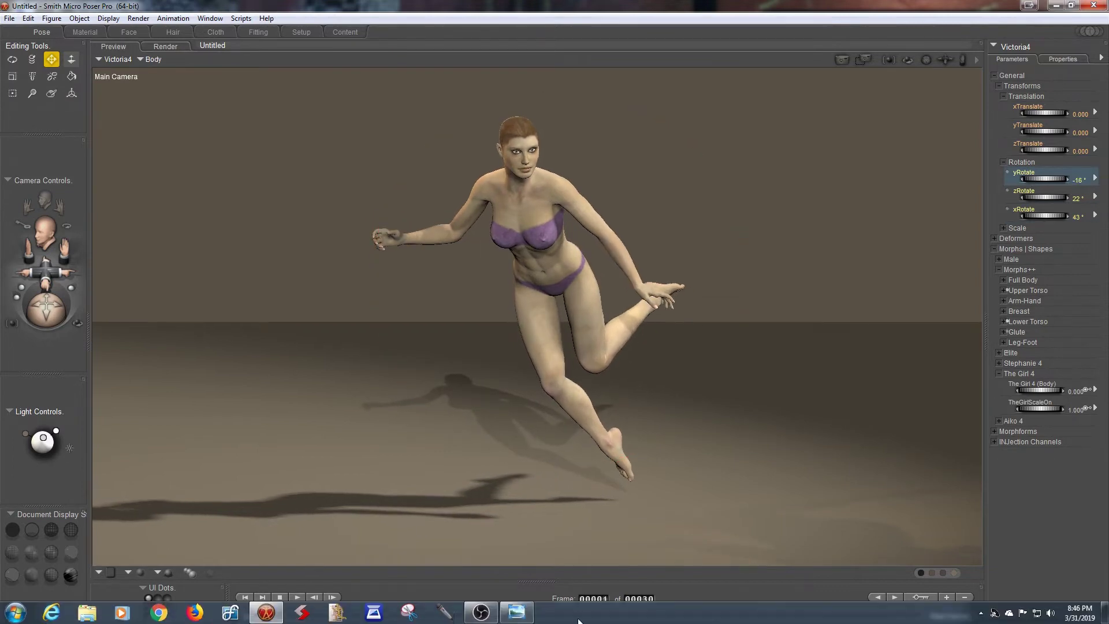
left_click(522, 611)
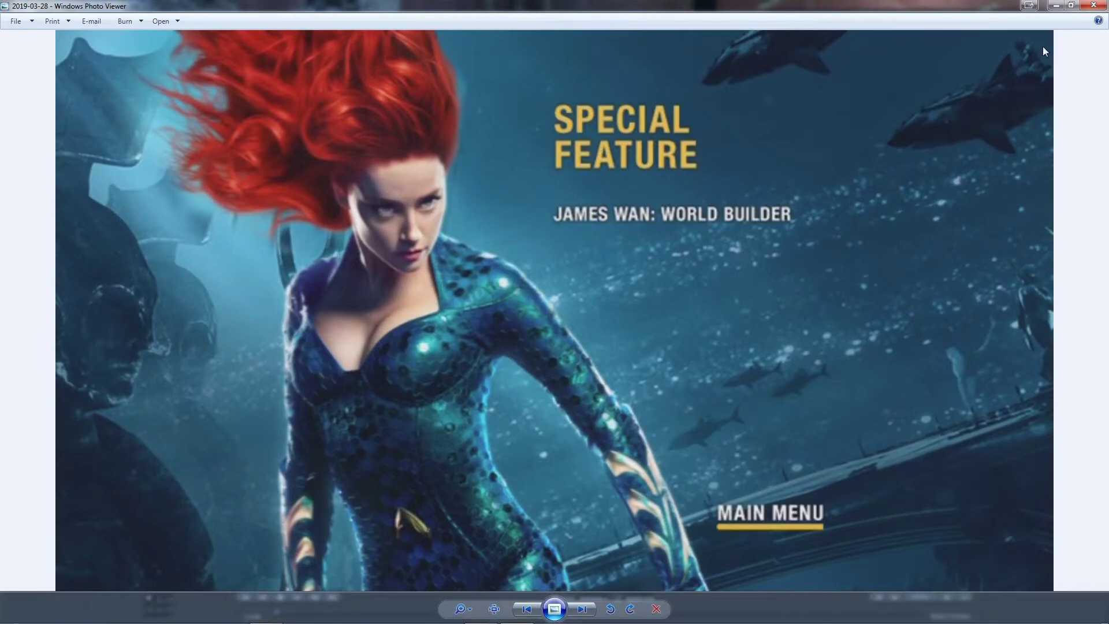
left_click(1056, 5)
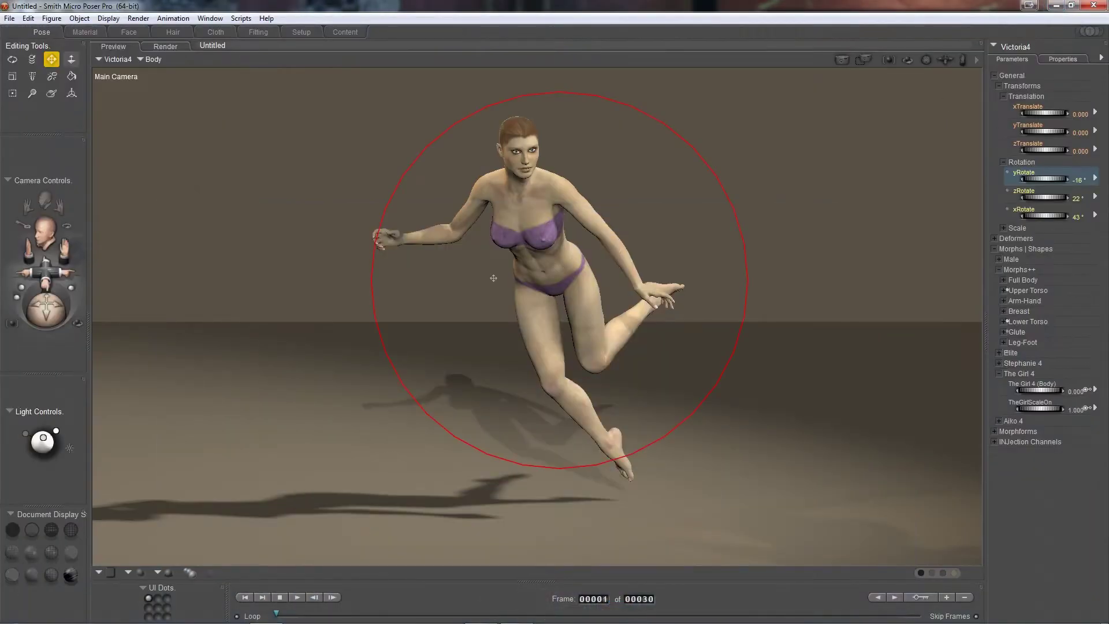
mouse_move(1032, 217)
left_mouse_down()
mouse_move(1017, 217)
mouse_move(1034, 198)
left_mouse_up()
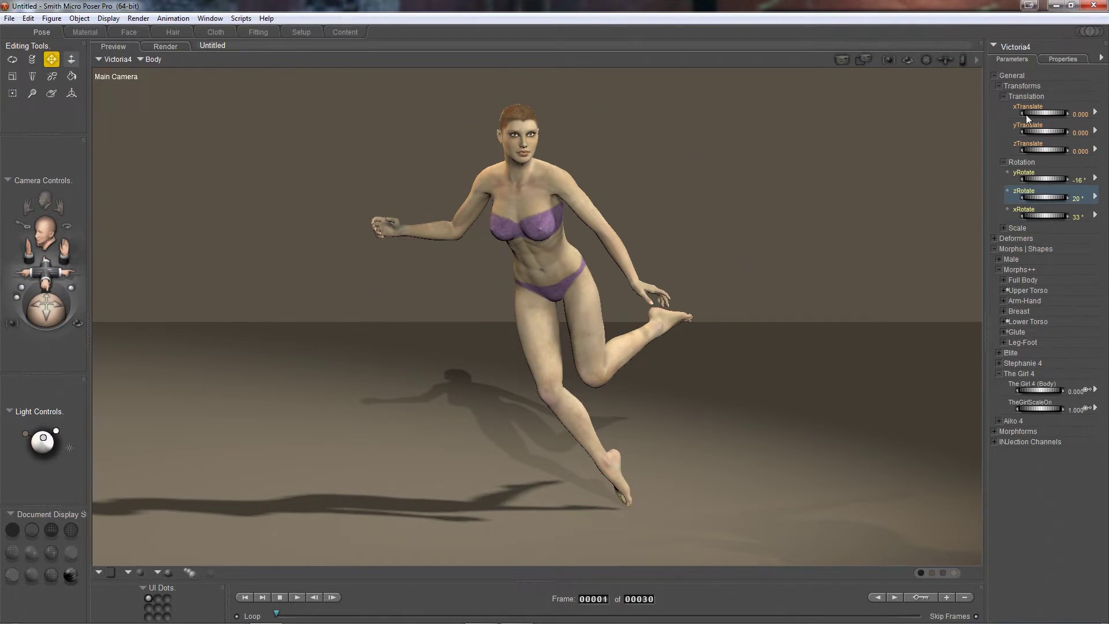
Hide the ground plane and set the preview background to a near-black colour.
left_click(795, 438)
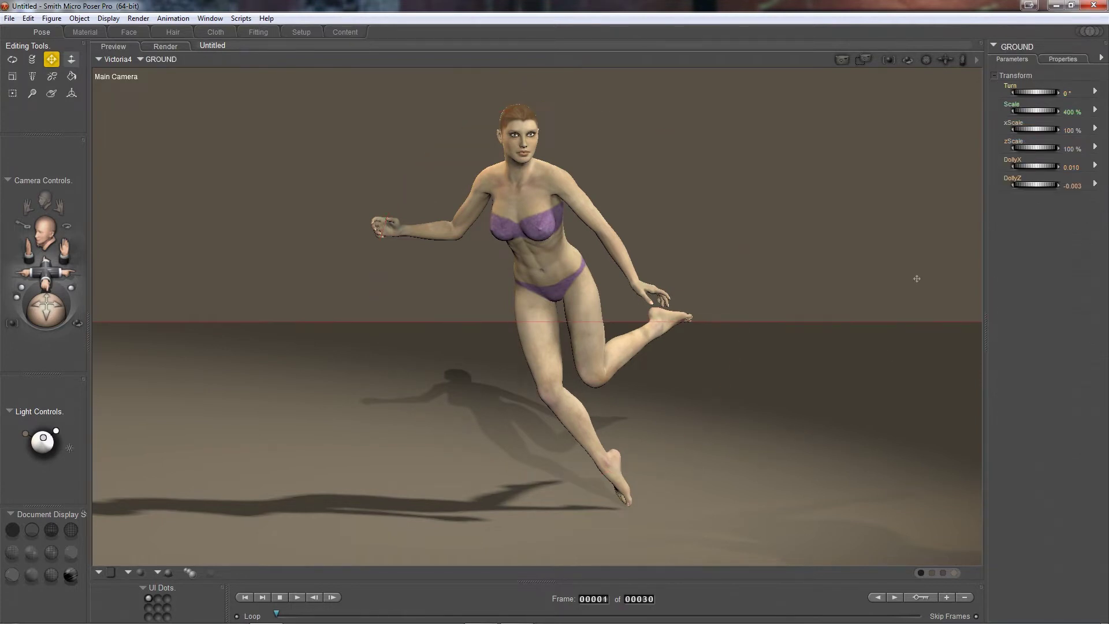
left_click(1048, 61)
left_click(999, 103)
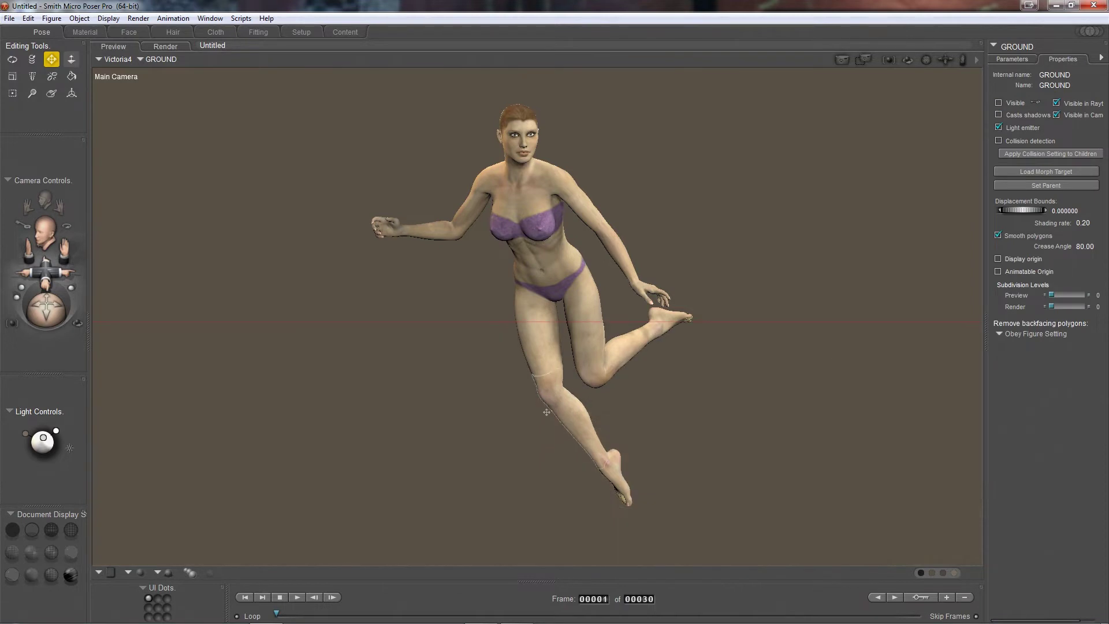
left_click(931, 572)
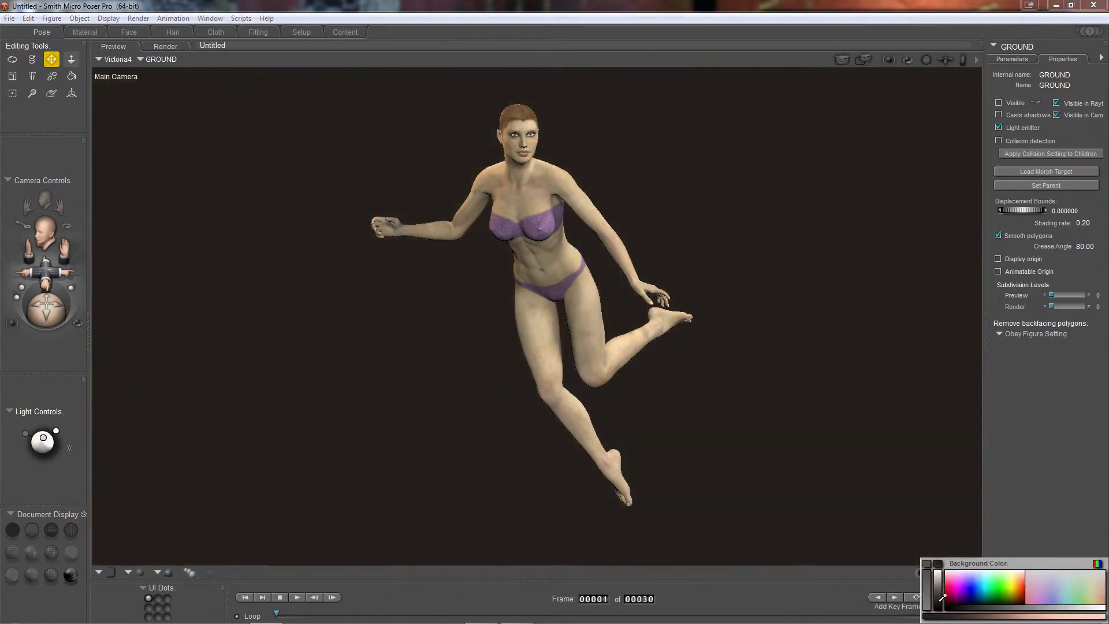
left_click(943, 597)
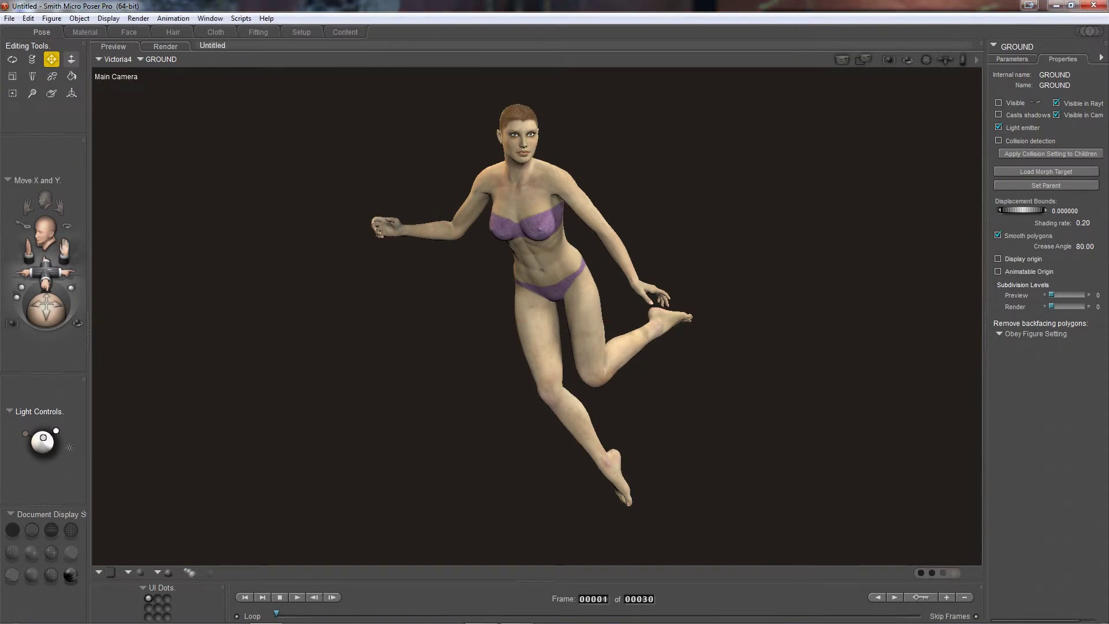
Straighten the figure's raised left leg by setting the left shin's Bend to about 46°.
left_click_drag(63, 248, 73, 306)
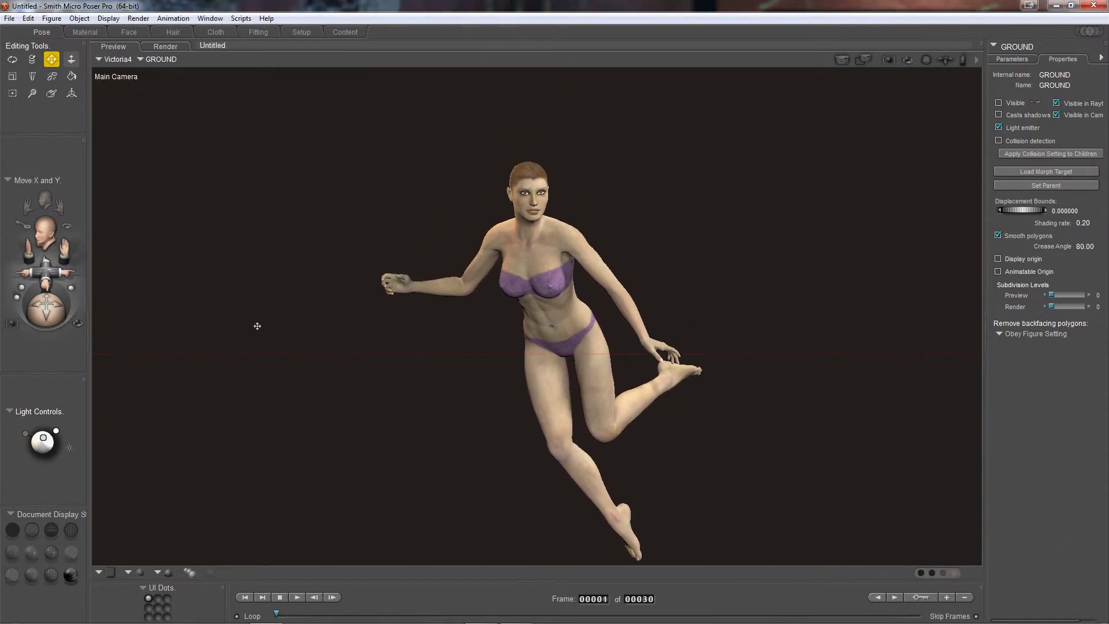
left_click(637, 405)
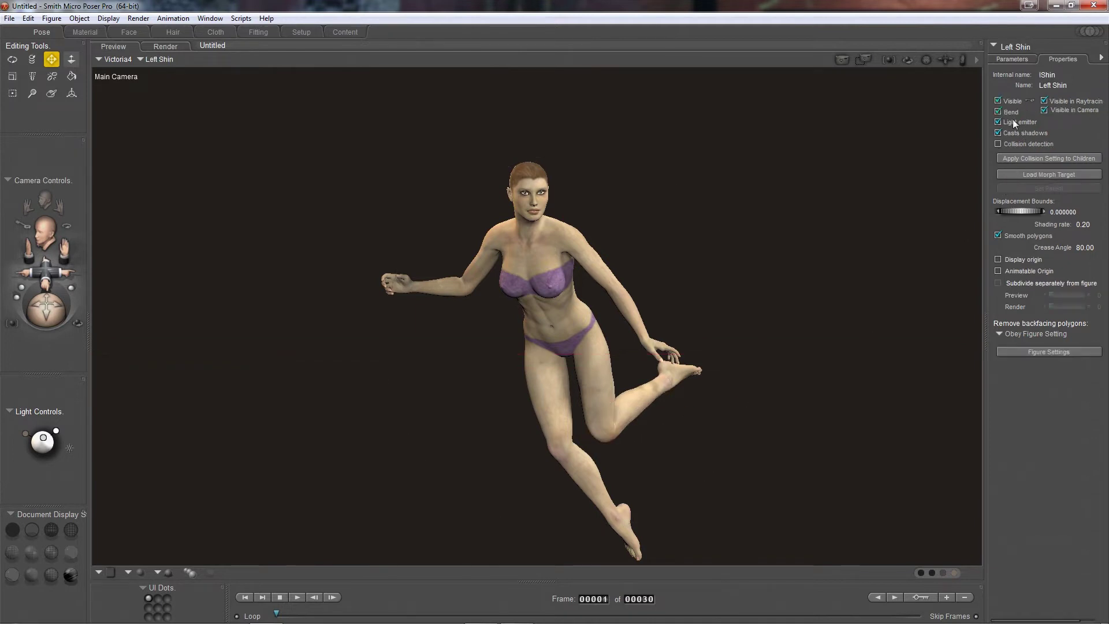
left_click(1010, 60)
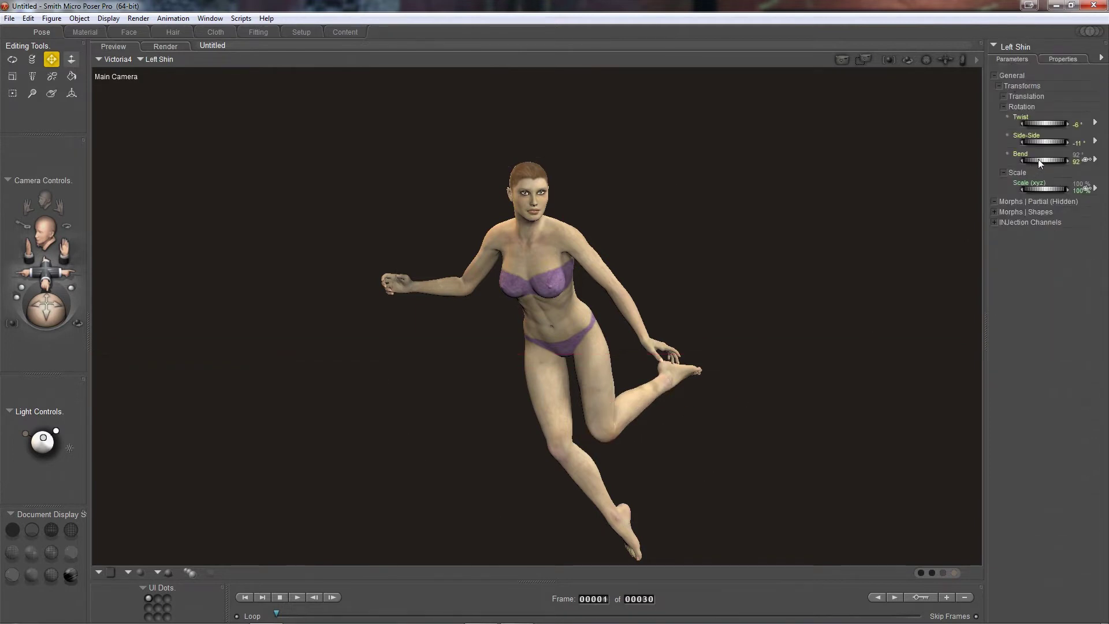
left_click_drag(1038, 158, 1009, 160)
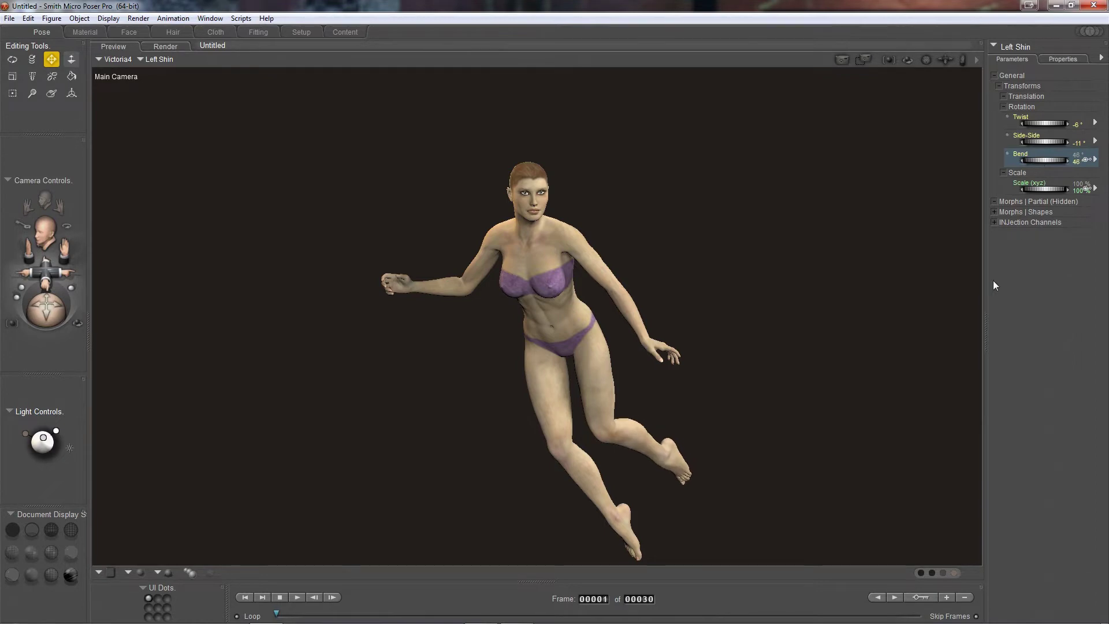
Consult the reference picture and lower the right arm by setting the right shoulder's Up-Down to about 68°.
mouse_move(573, 616)
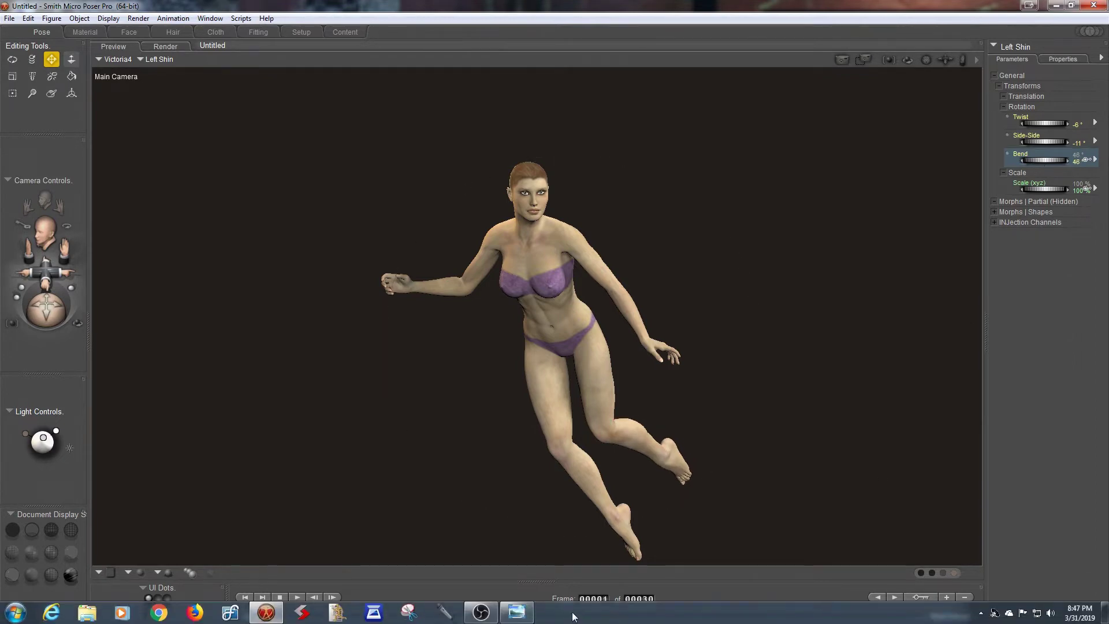
left_click(516, 610)
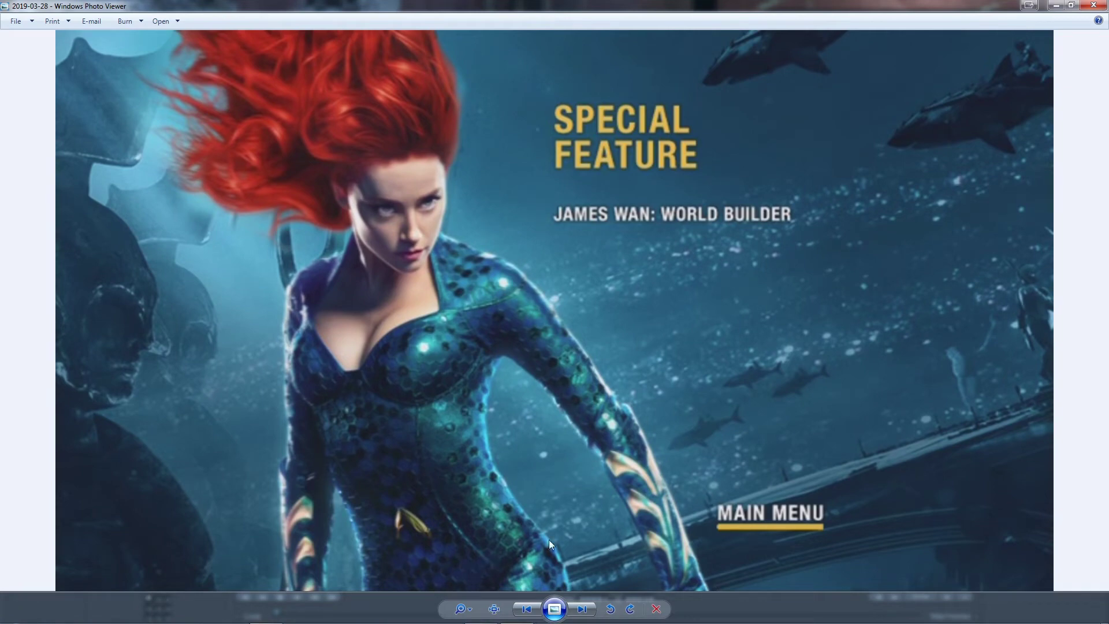
left_click(1055, 6)
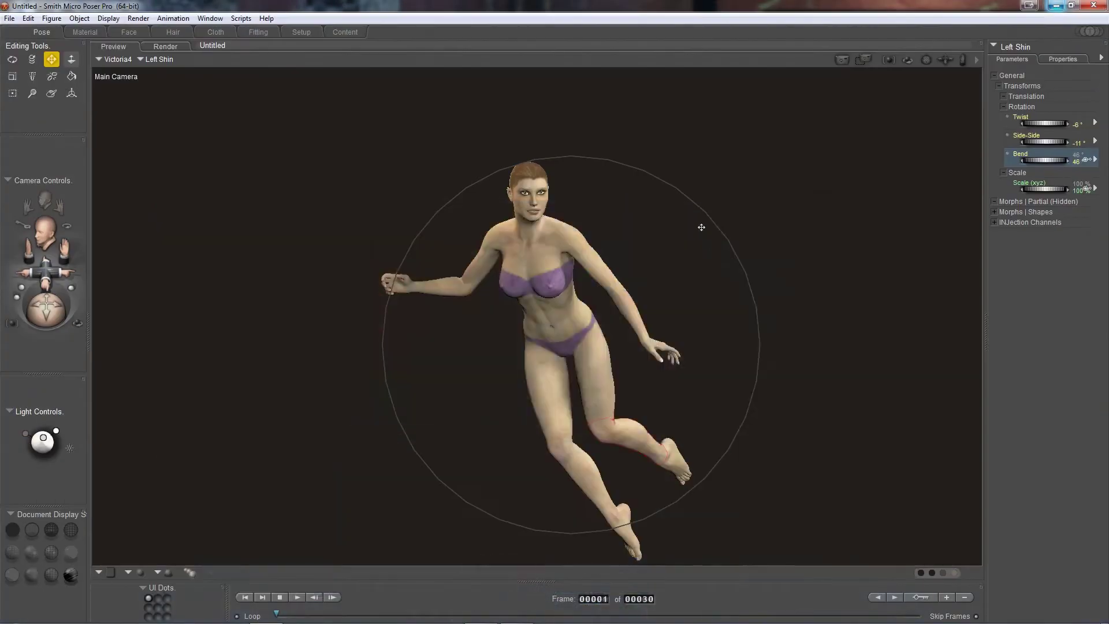
left_click(432, 287)
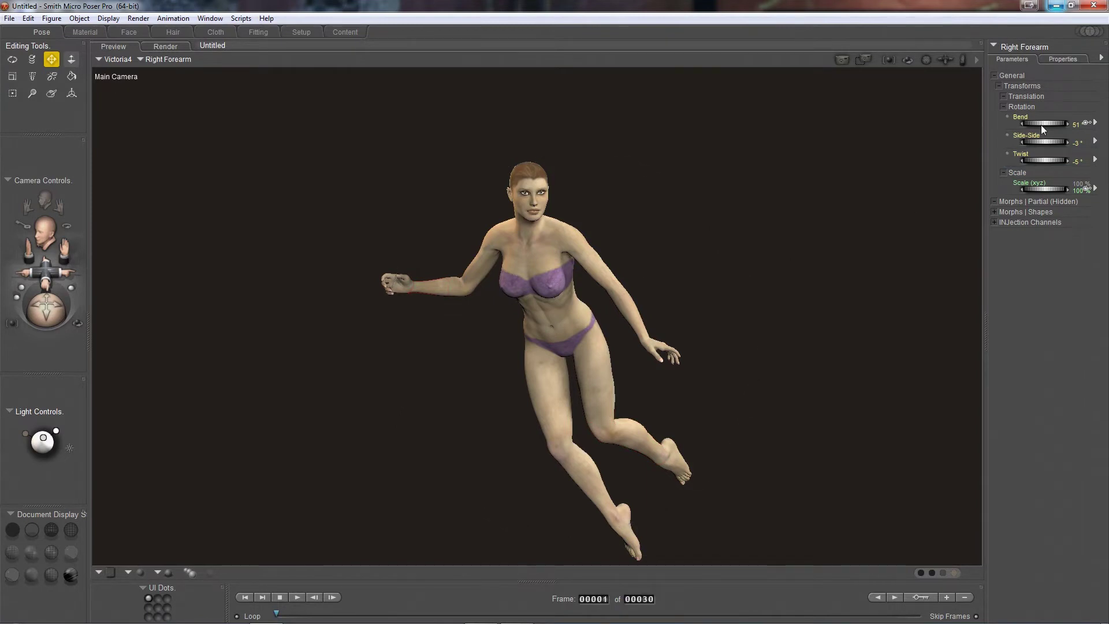
mouse_move(1041, 125)
left_mouse_down()
mouse_move(1003, 125)
mouse_move(1045, 143)
left_mouse_up()
left_click(464, 266)
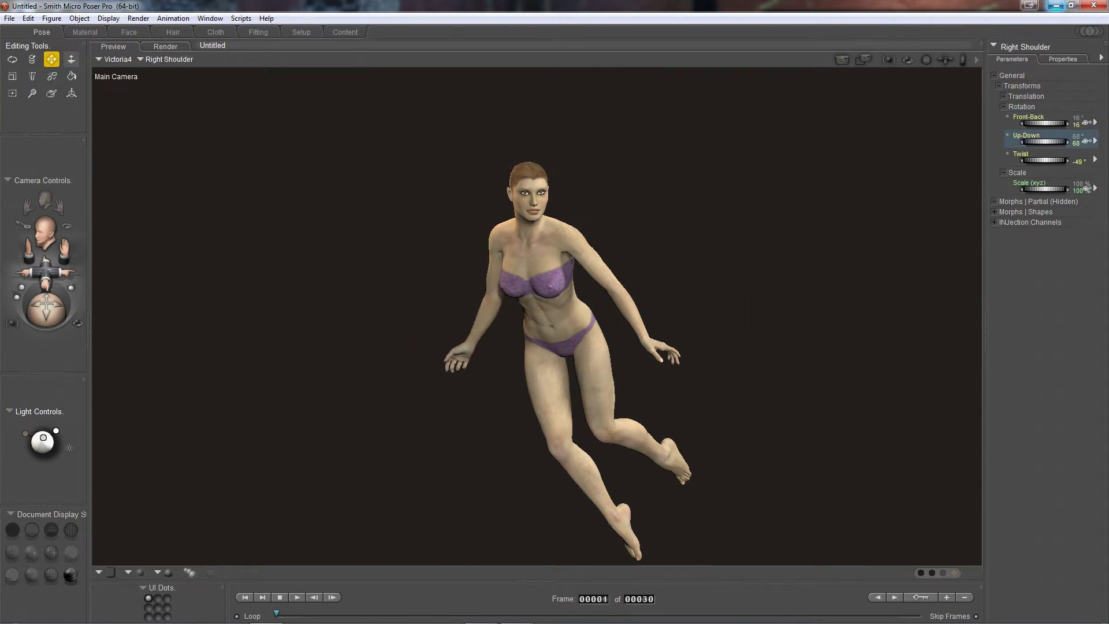
Lower the left arm closer to the body and set the right shoulder's Twist to -33°.
left_click(611, 283)
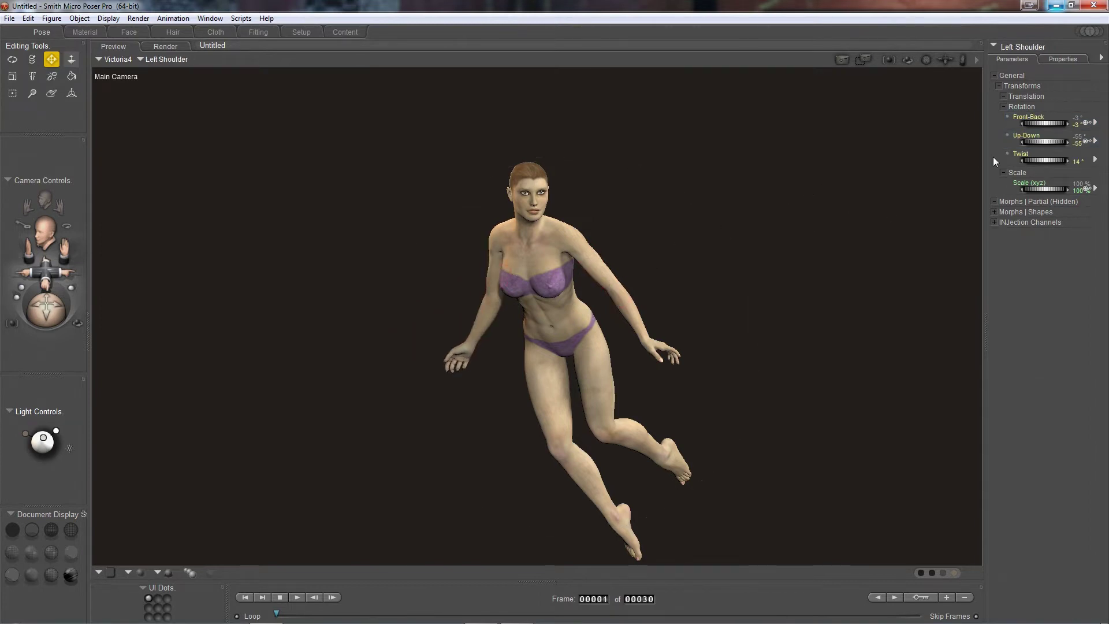
left_click_drag(1041, 141, 1032, 162)
left_click(500, 307)
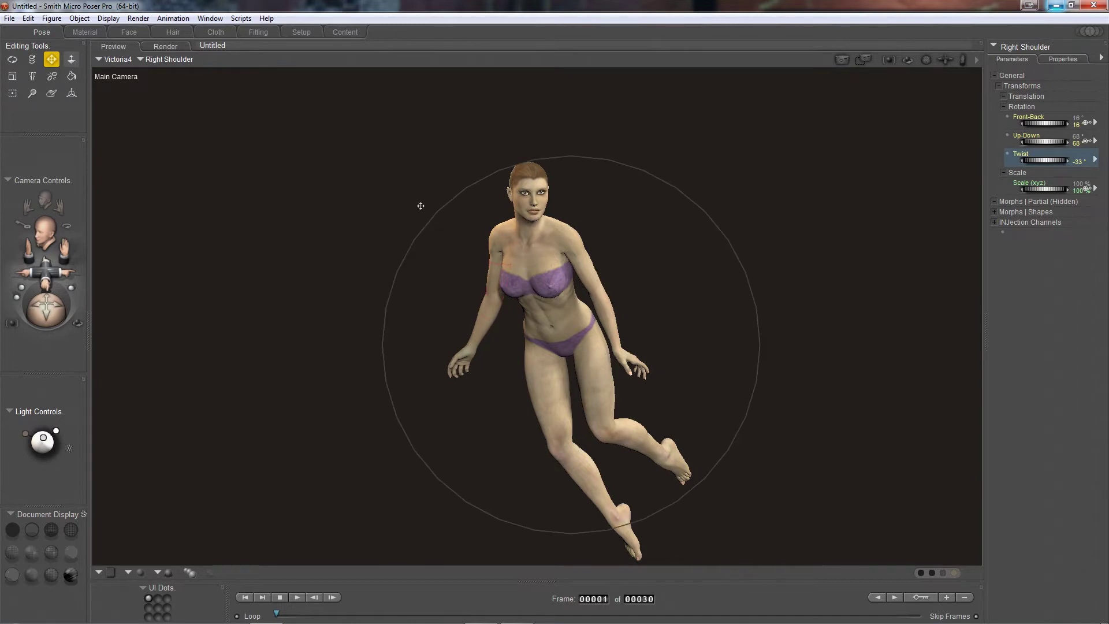
Set the Side-Side rotation of both eyes to 12° and compare the figure with the reference picture.
left_click(542, 193)
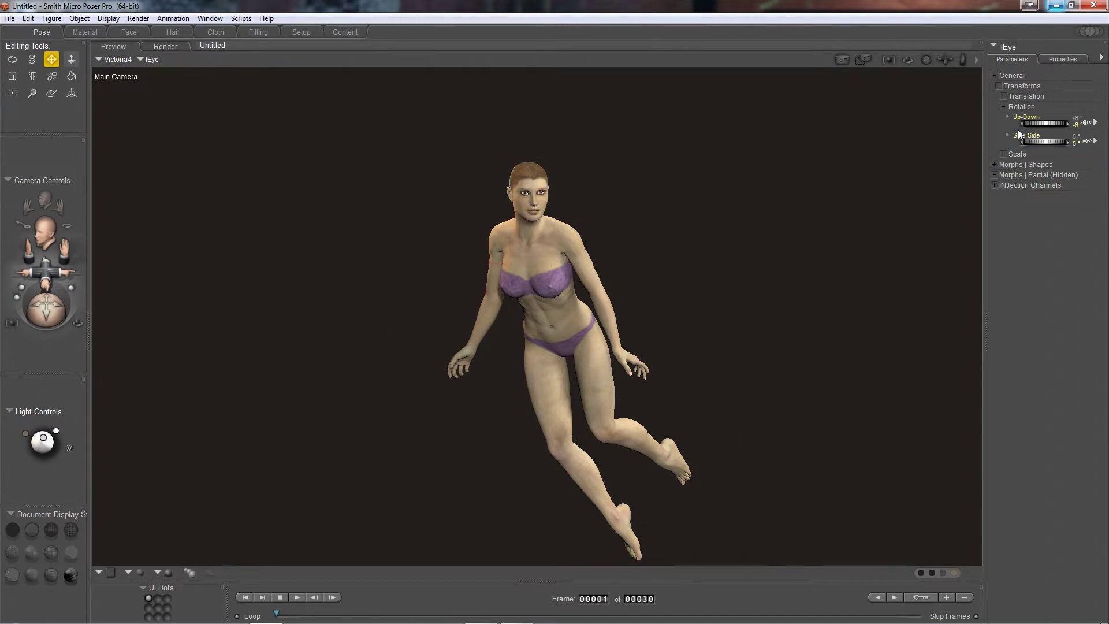
left_click(1031, 141)
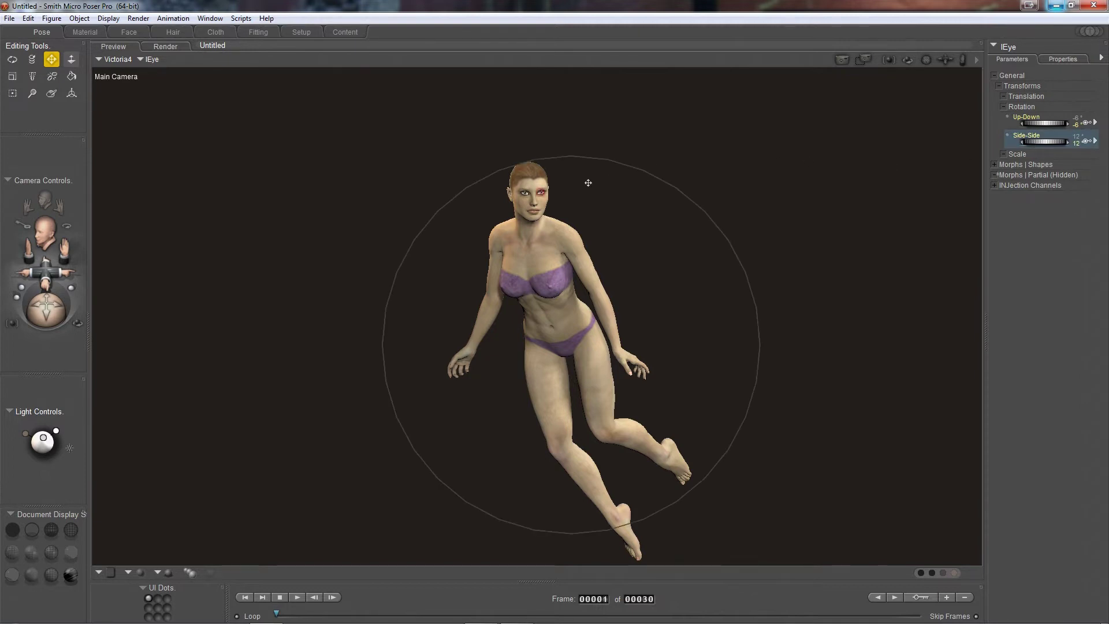
left_click(524, 193)
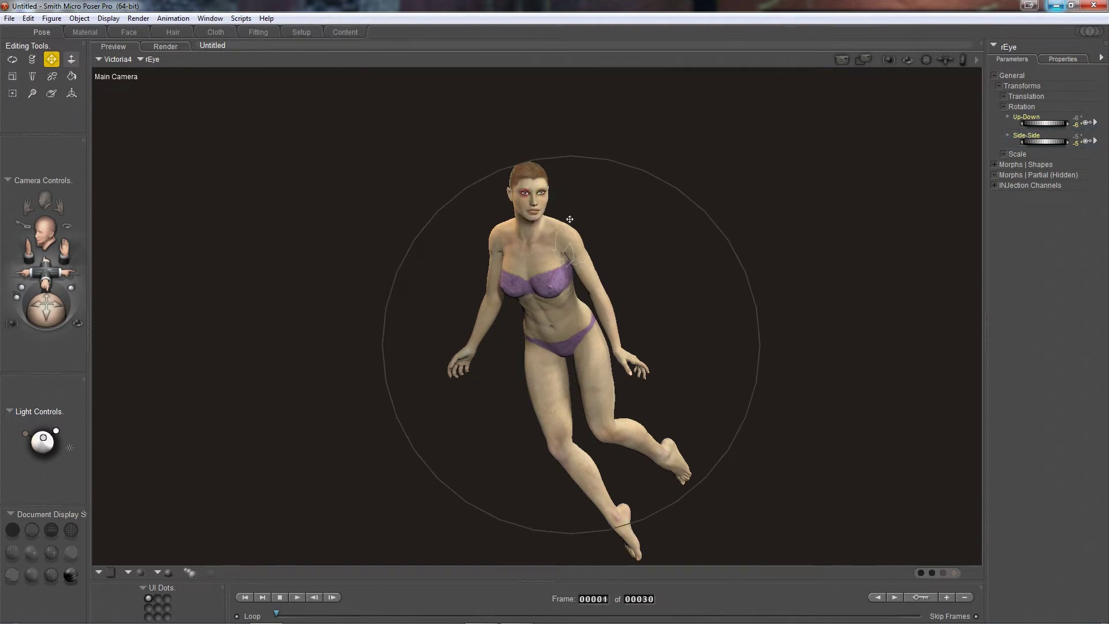
left_click(1078, 142)
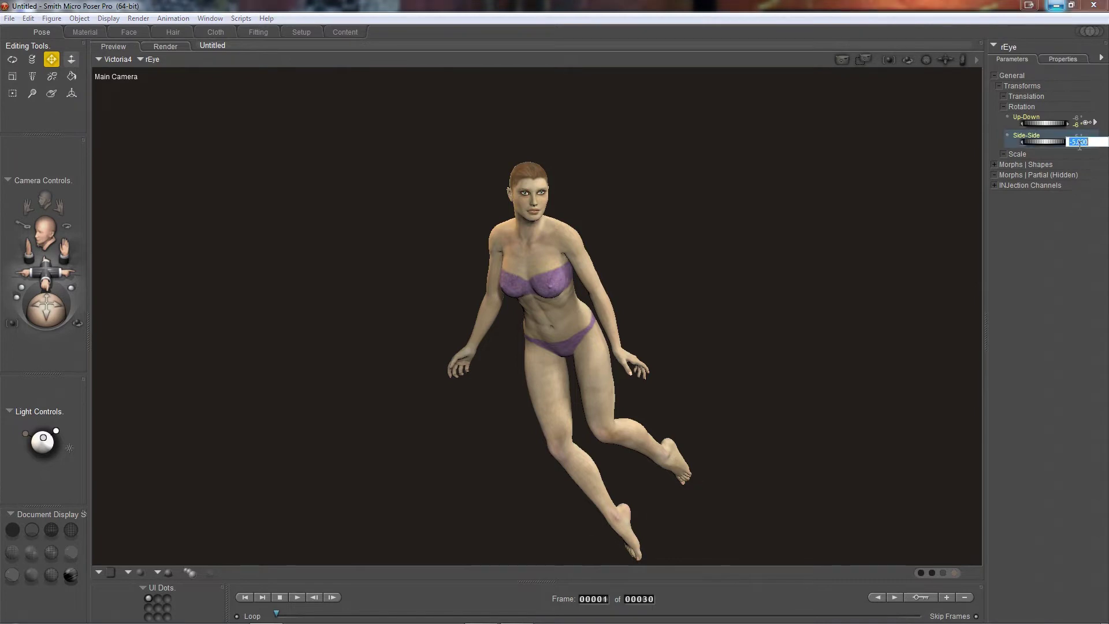
type("12")
key("Return")
mouse_move(600, 622)
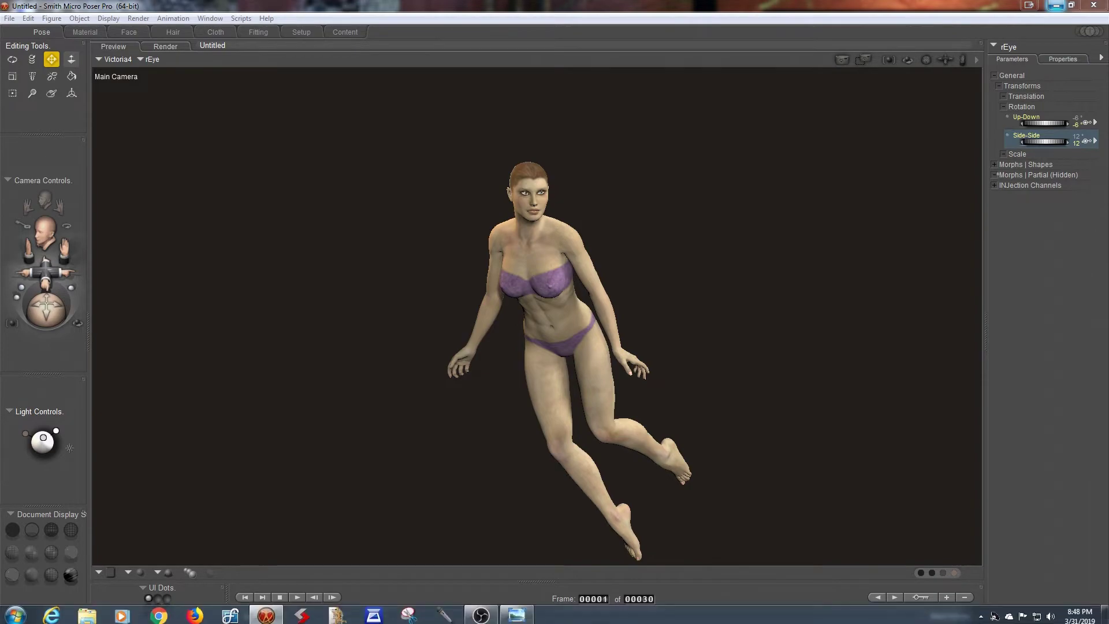
left_click(514, 616)
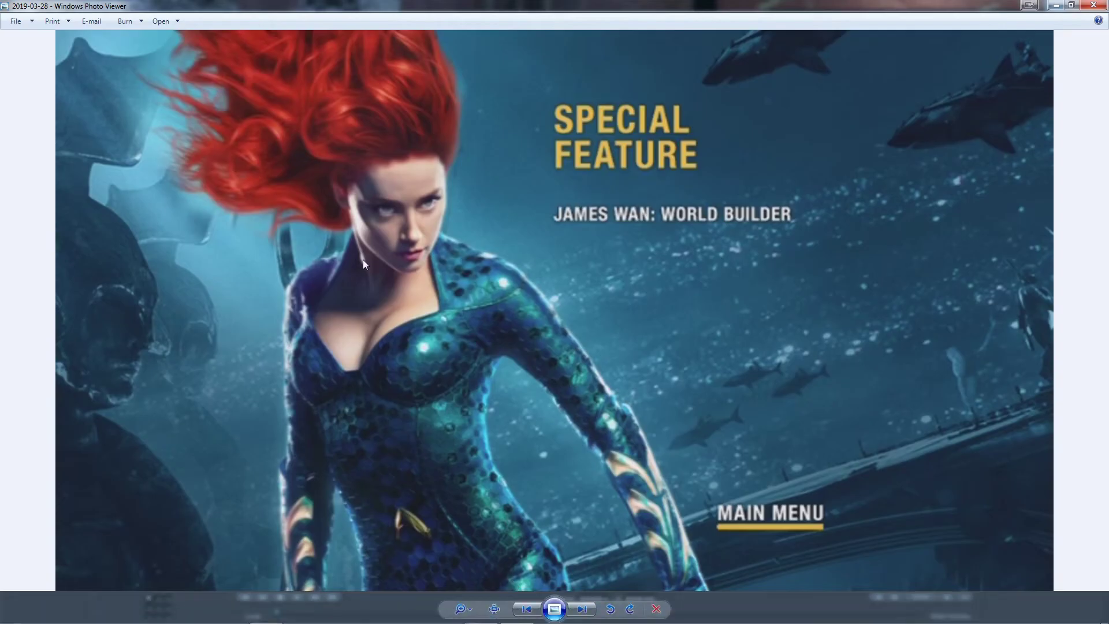
Switch from the reference picture back to Poser and browse the library's pose folders for a skin texture for the figure.
left_click(1056, 5)
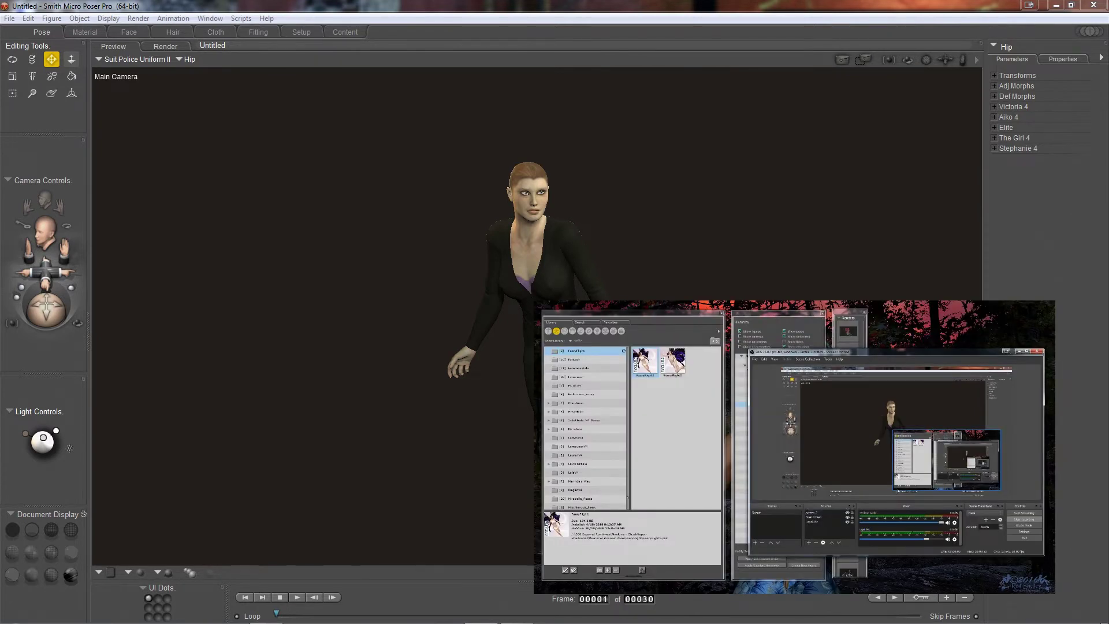
left_click(1006, 350)
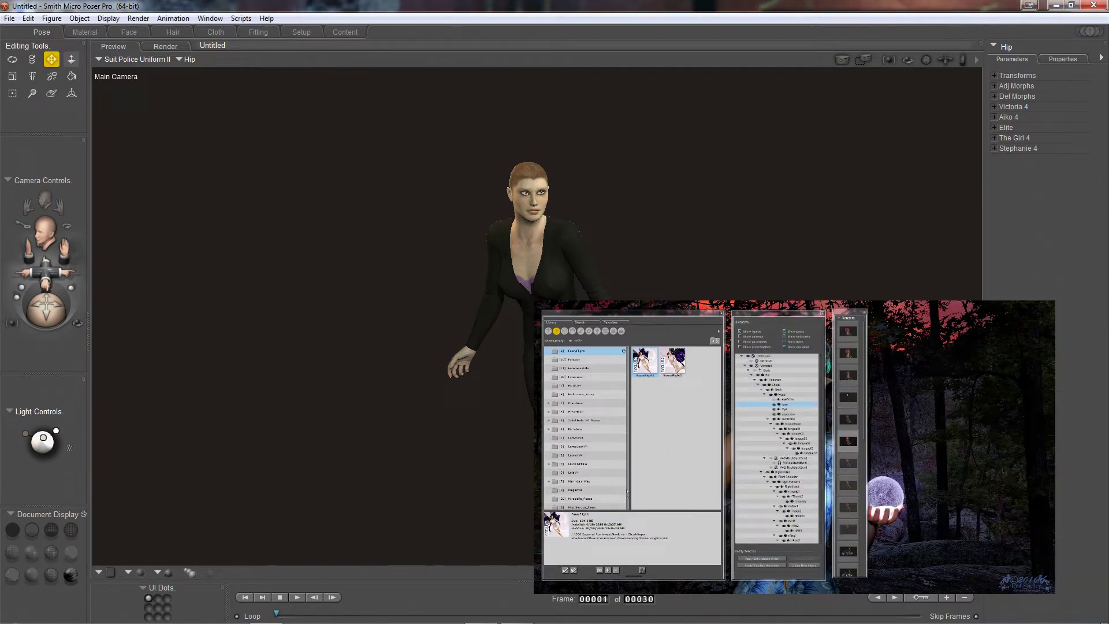
scroll(628, 499, "up", 3)
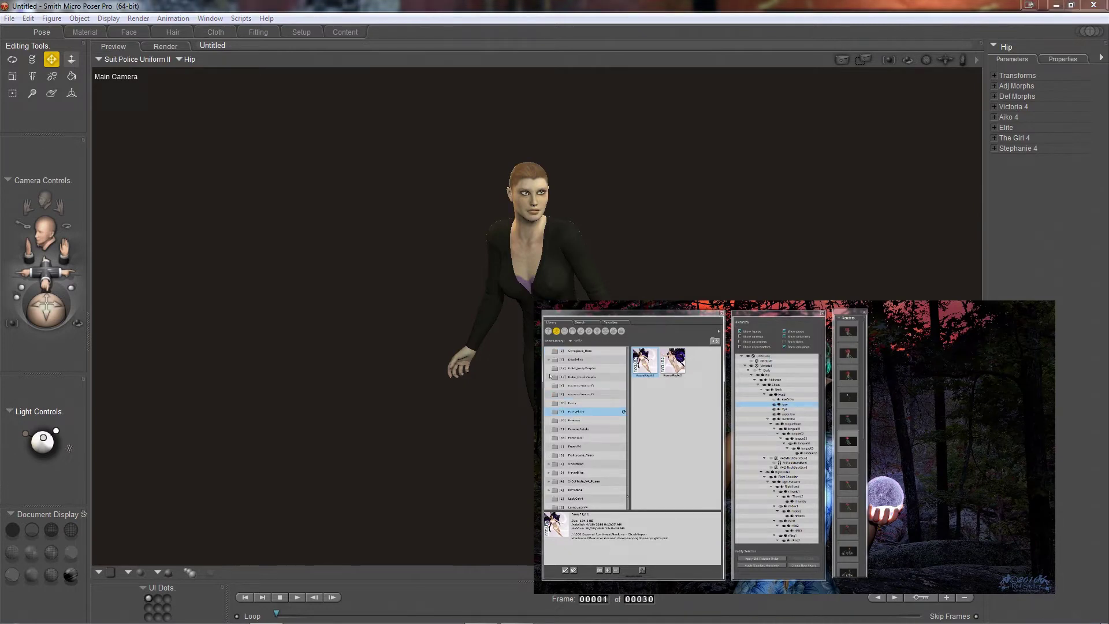
scroll(570, 460, "down", 4)
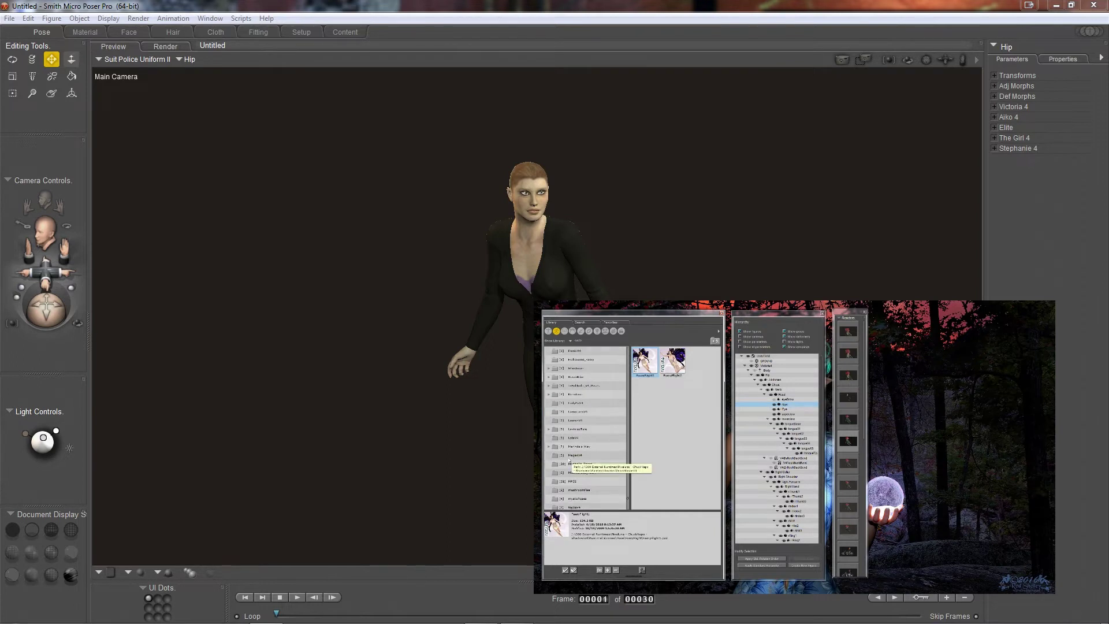
scroll(569, 461, "down", 7)
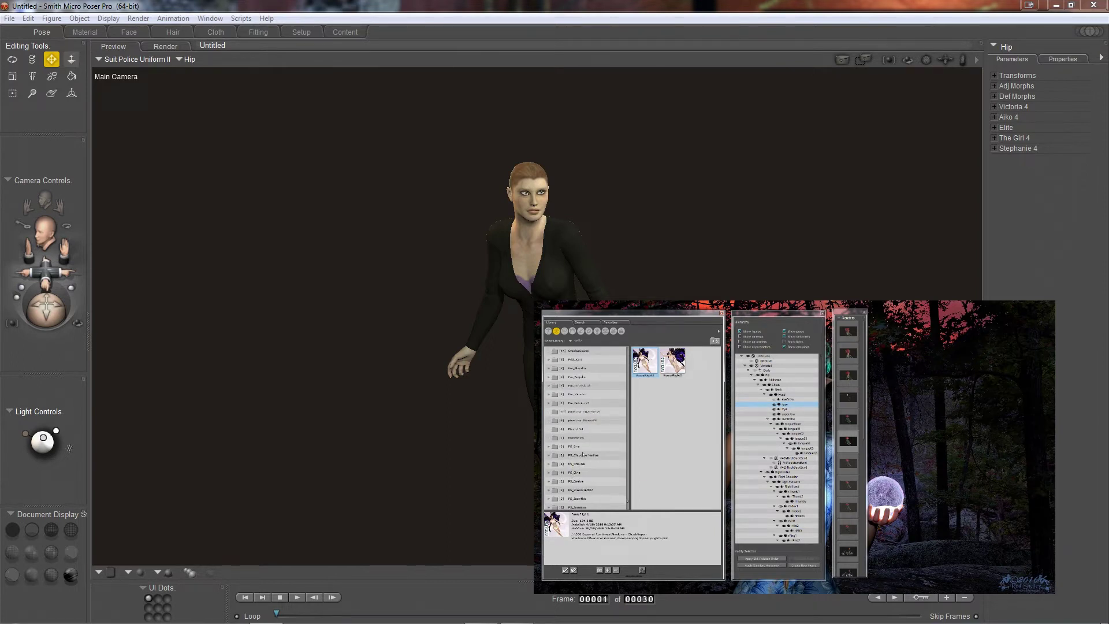
scroll(582, 455, "down", 1)
scroll(583, 455, "up", 11)
scroll(583, 454, "up", 5)
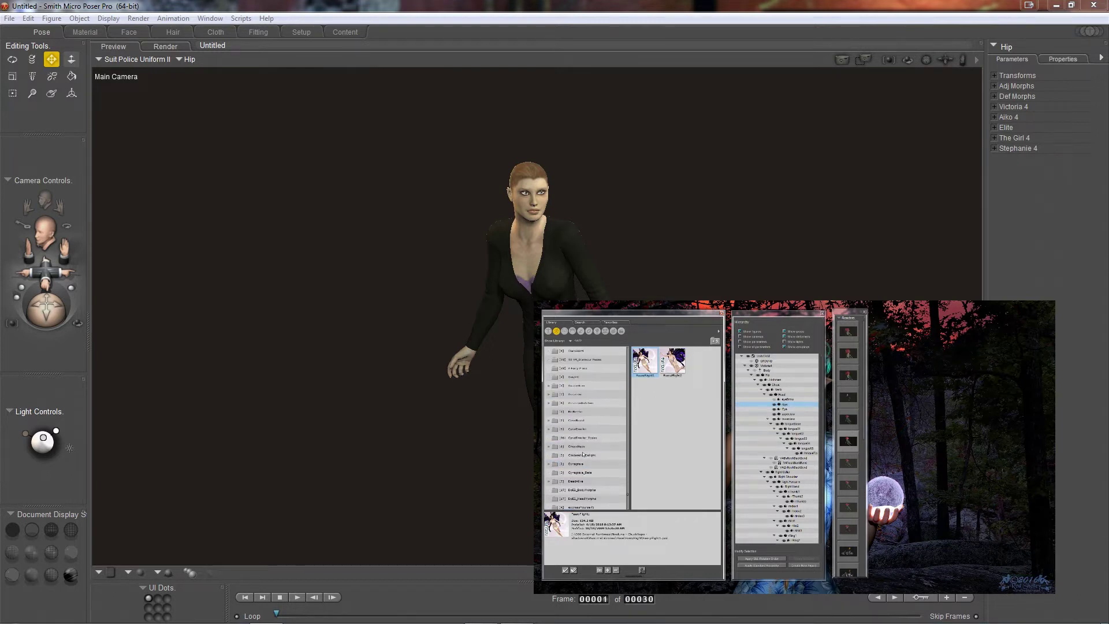
scroll(583, 455, "down", 1)
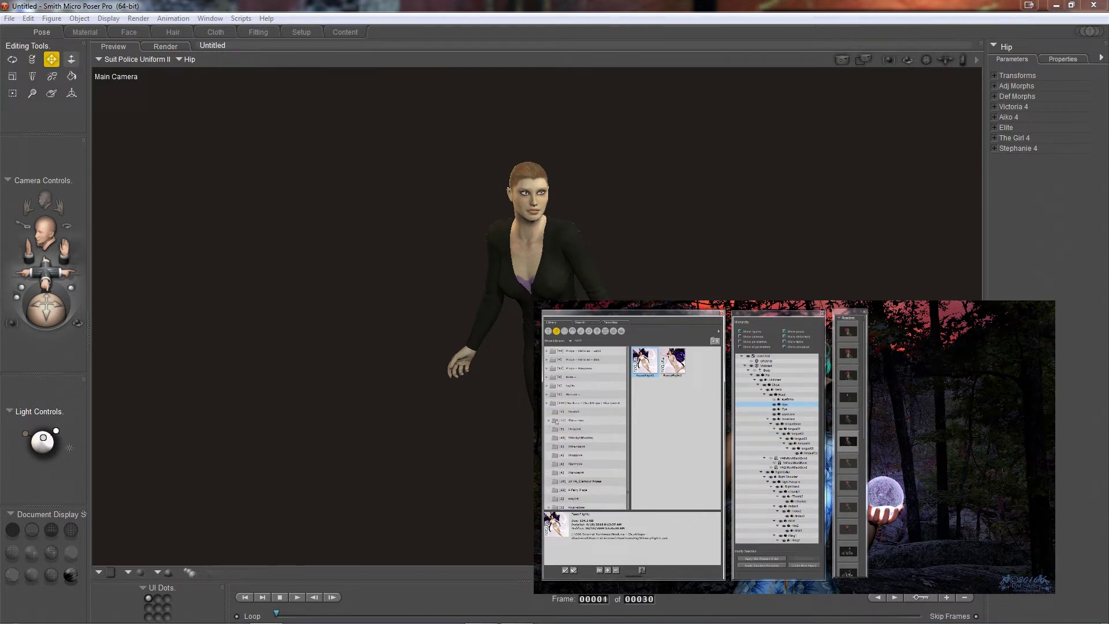
left_click(547, 404)
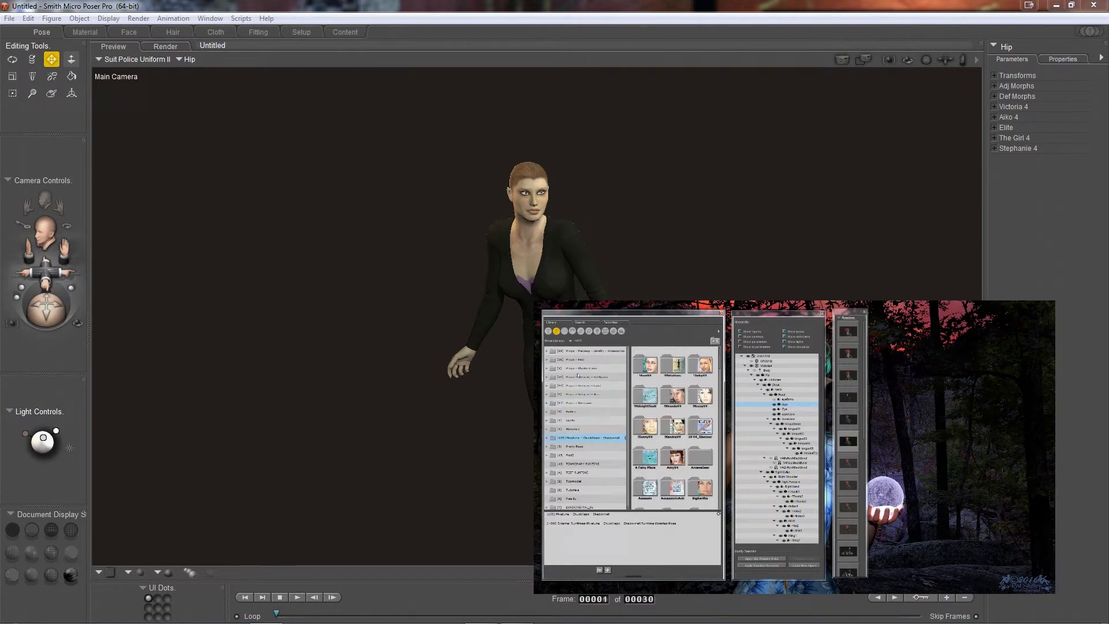
scroll(586, 406, "up", 2)
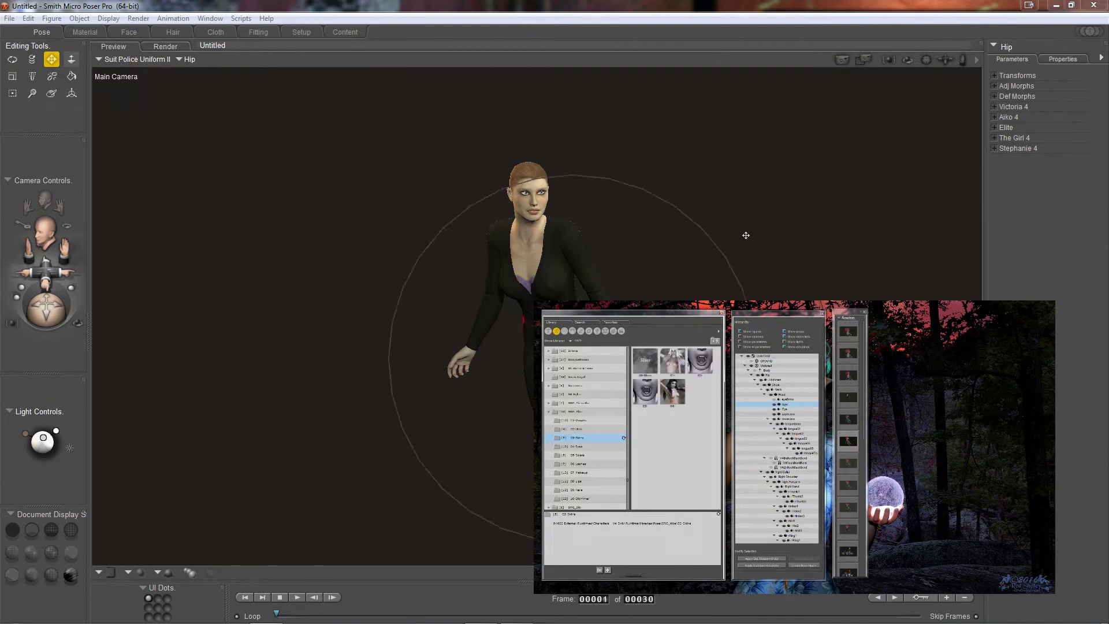
Select the Victoria4 figure by its chest and apply a pale skin texture from the library.
left_click(528, 254)
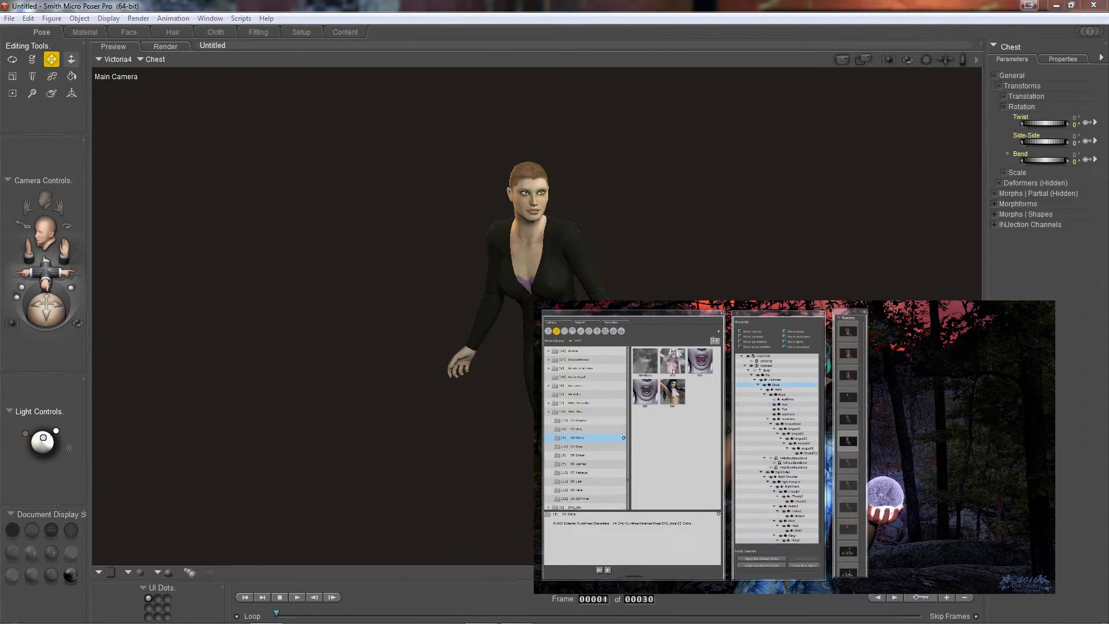
left_click(576, 447)
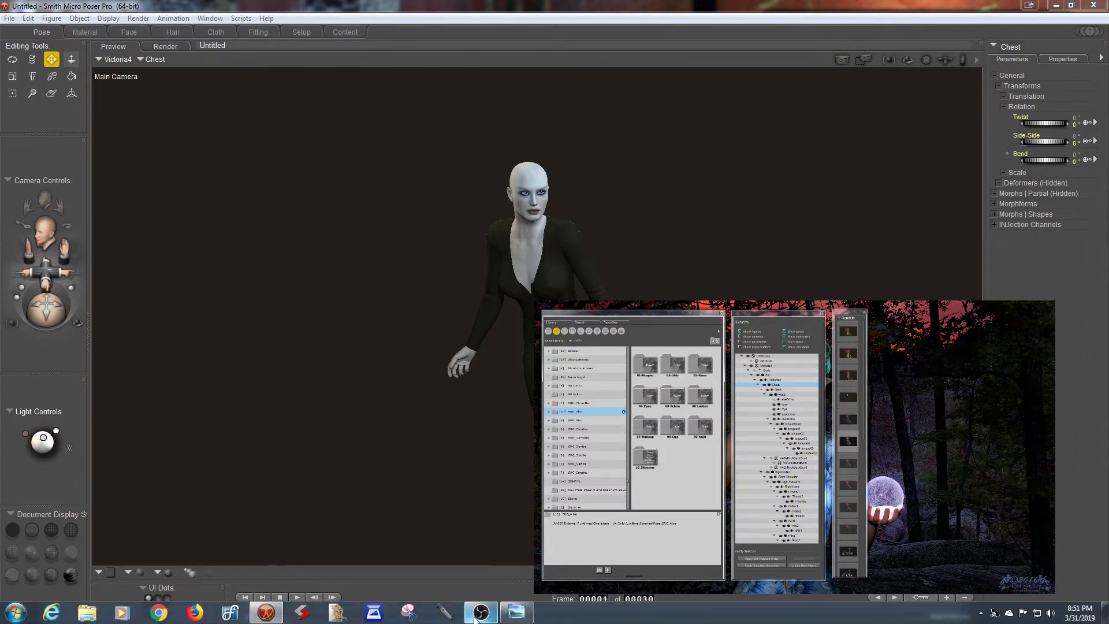
left_click(475, 619)
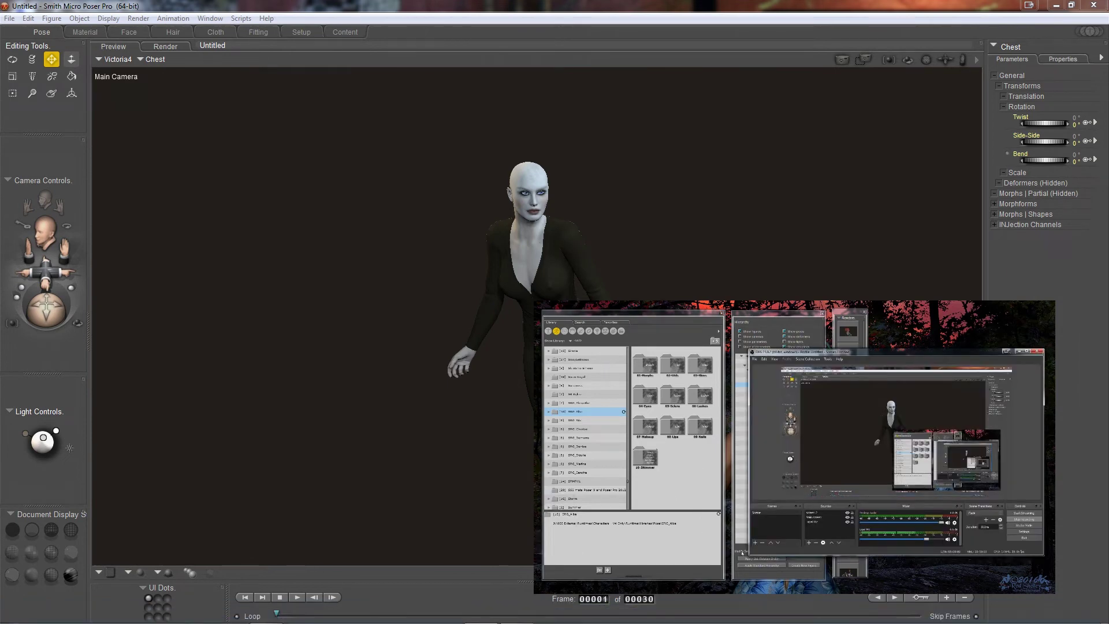
left_click(847, 512)
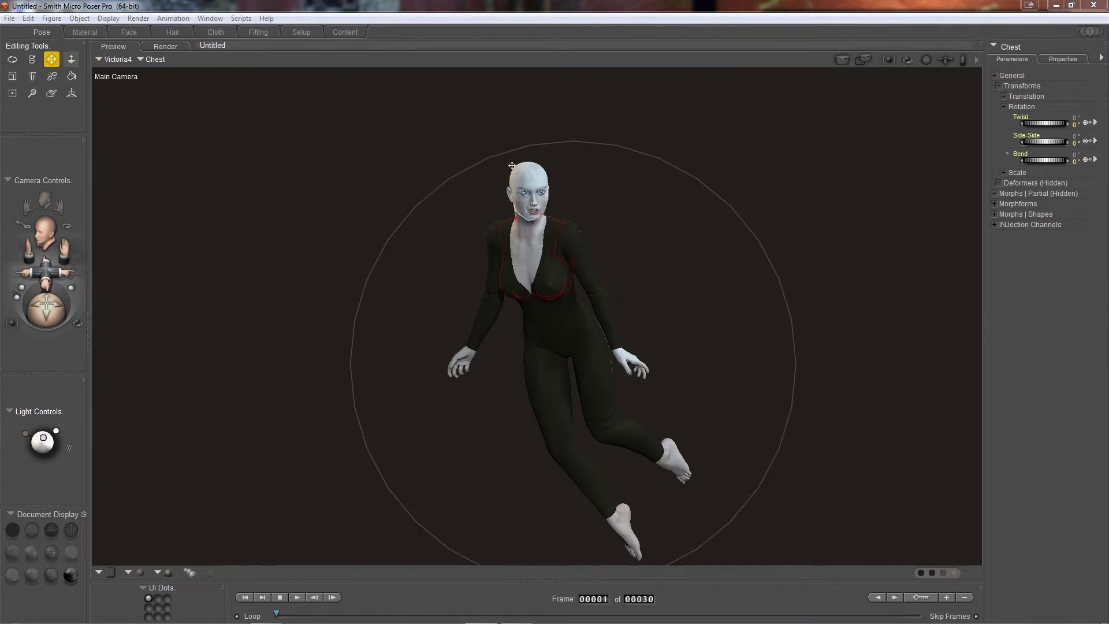
Select the figure's head and run the EZSkin 2 script, placing its window so the figure stays partly visible.
left_click(530, 177)
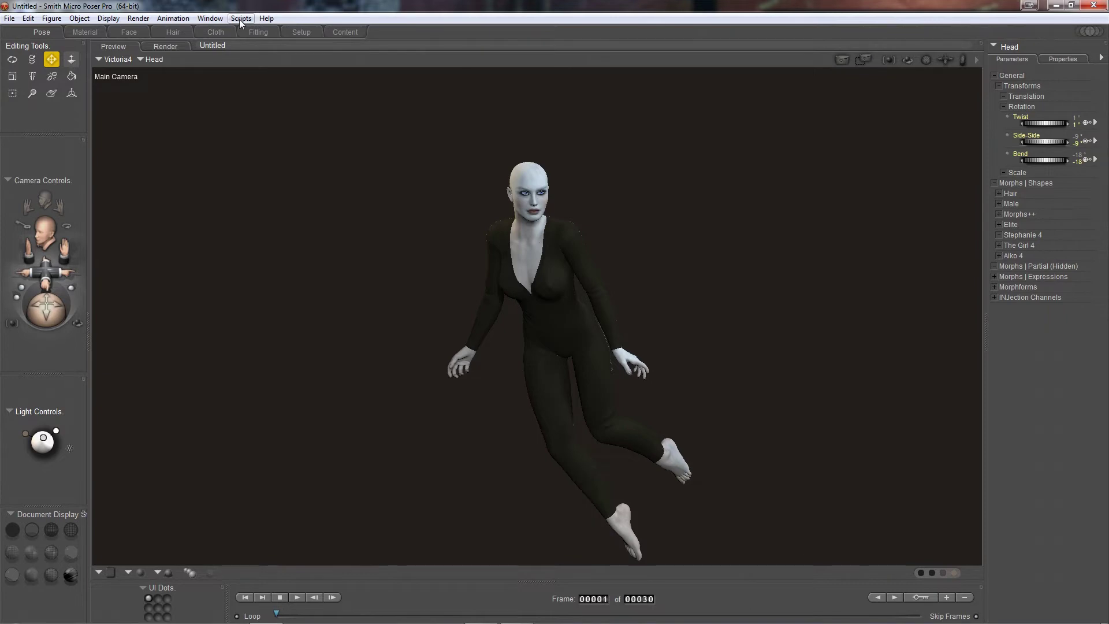
left_click(239, 19)
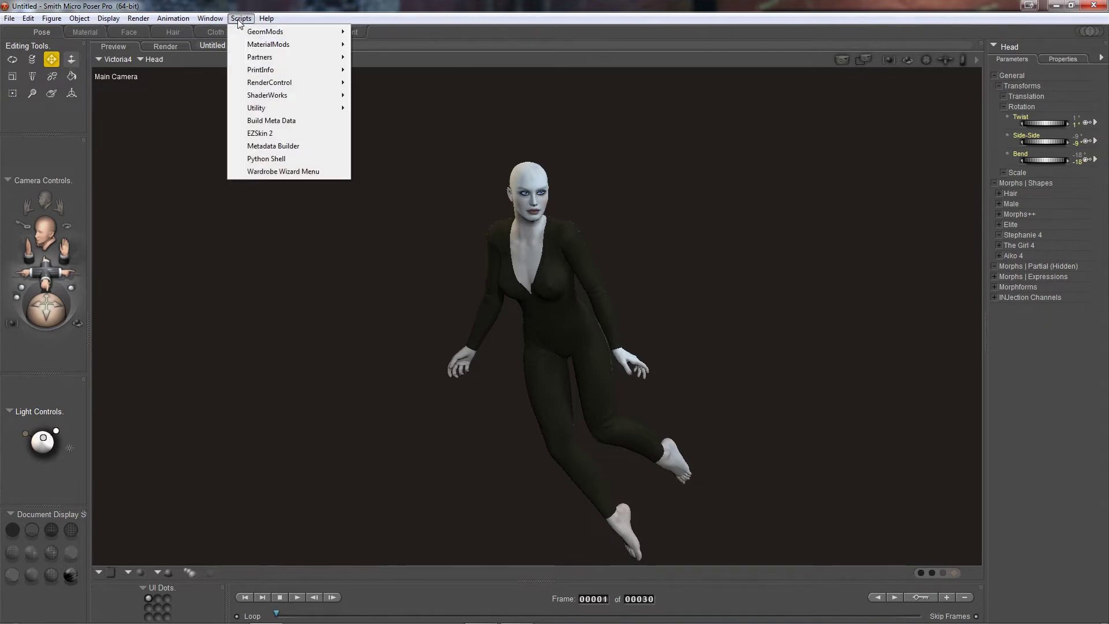
left_click(270, 133)
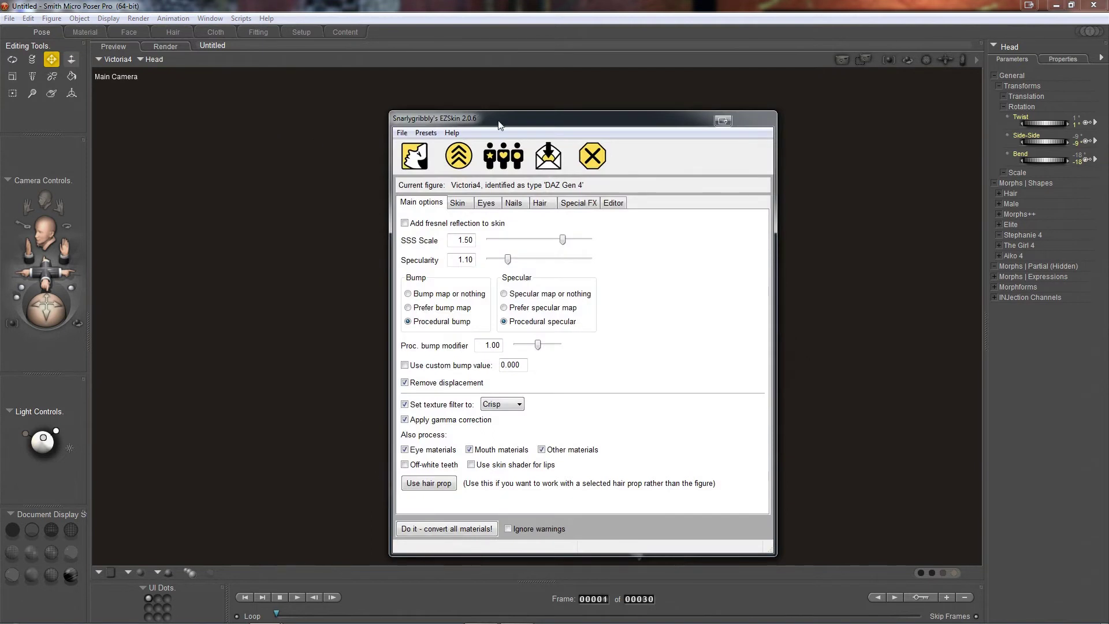
left_click_drag(498, 121, 642, 106)
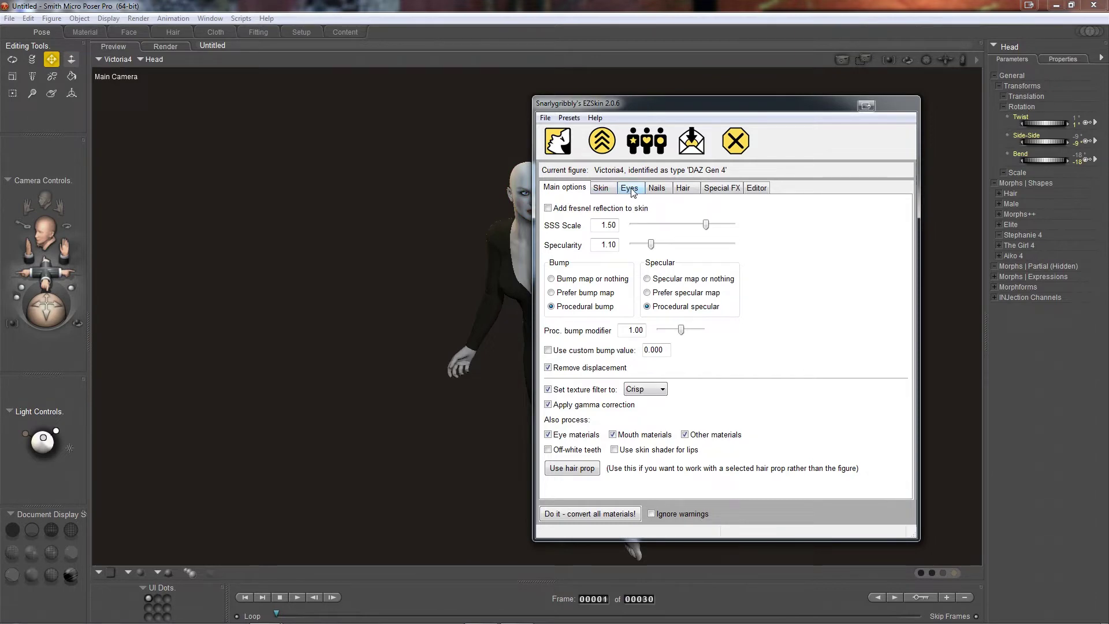
Accept the peach skin colour in EZSkin's skin settings and convert all of Victoria4's materials.
left_click(611, 192)
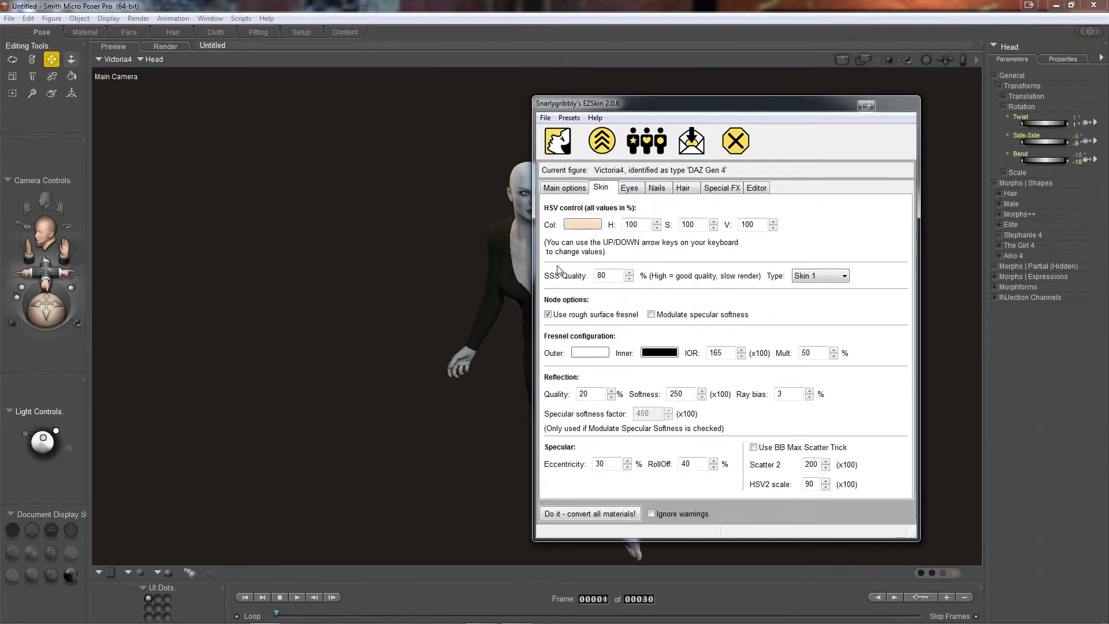
left_click(583, 225)
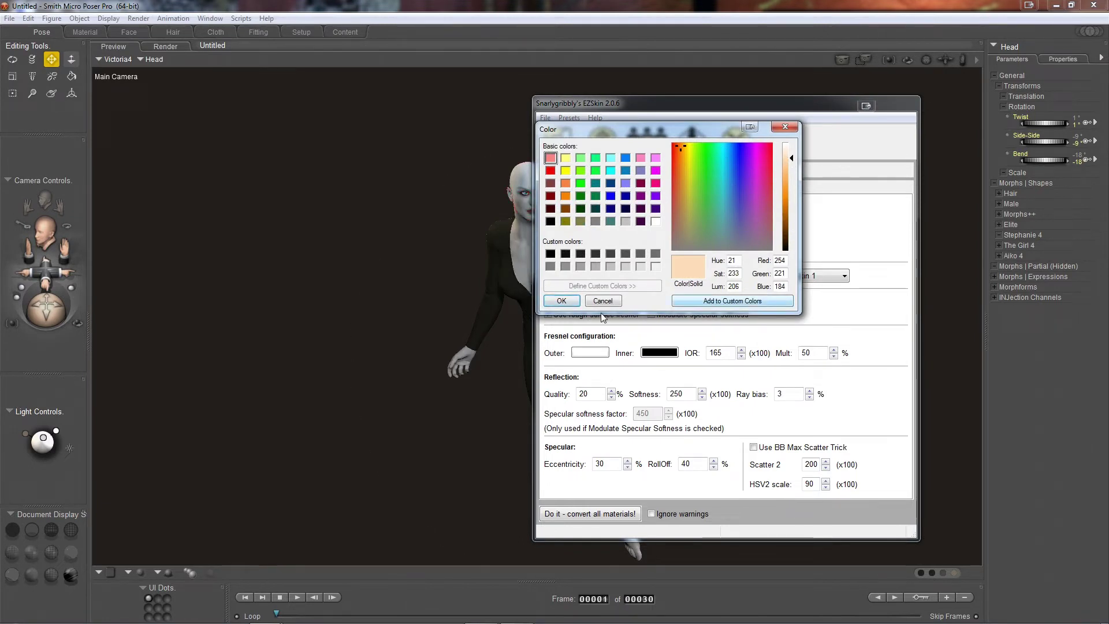
left_click(562, 300)
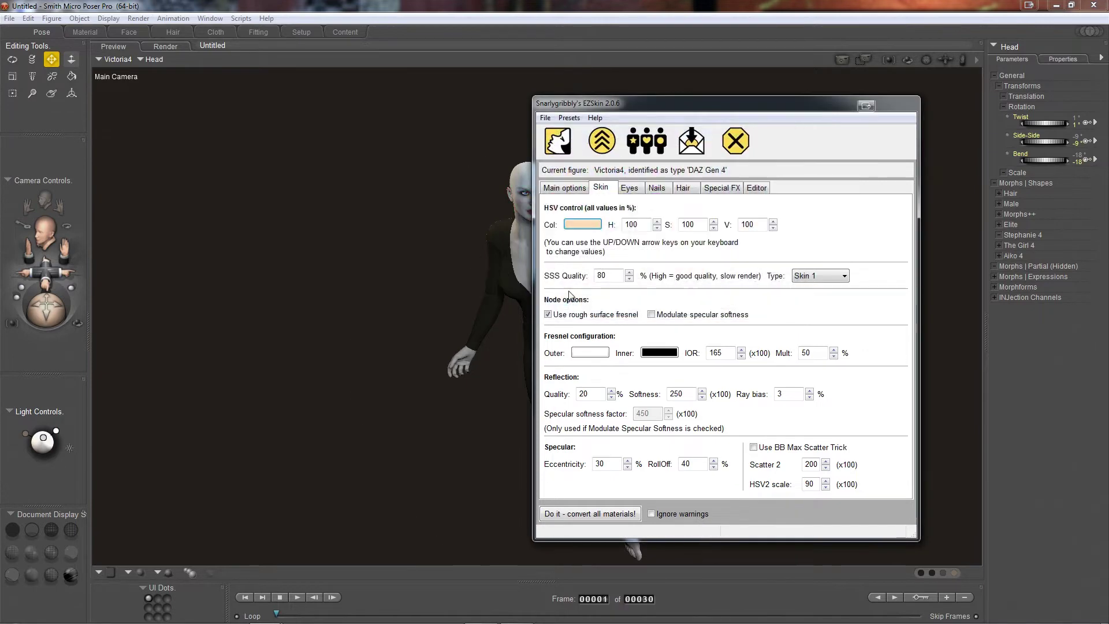
left_click(565, 512)
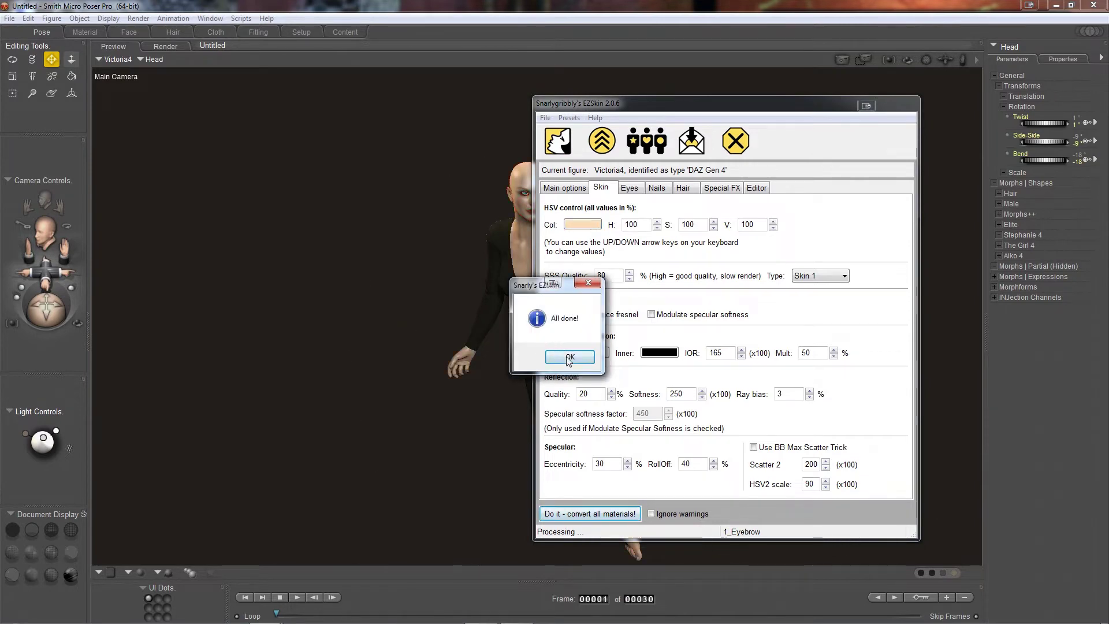
left_click(570, 358)
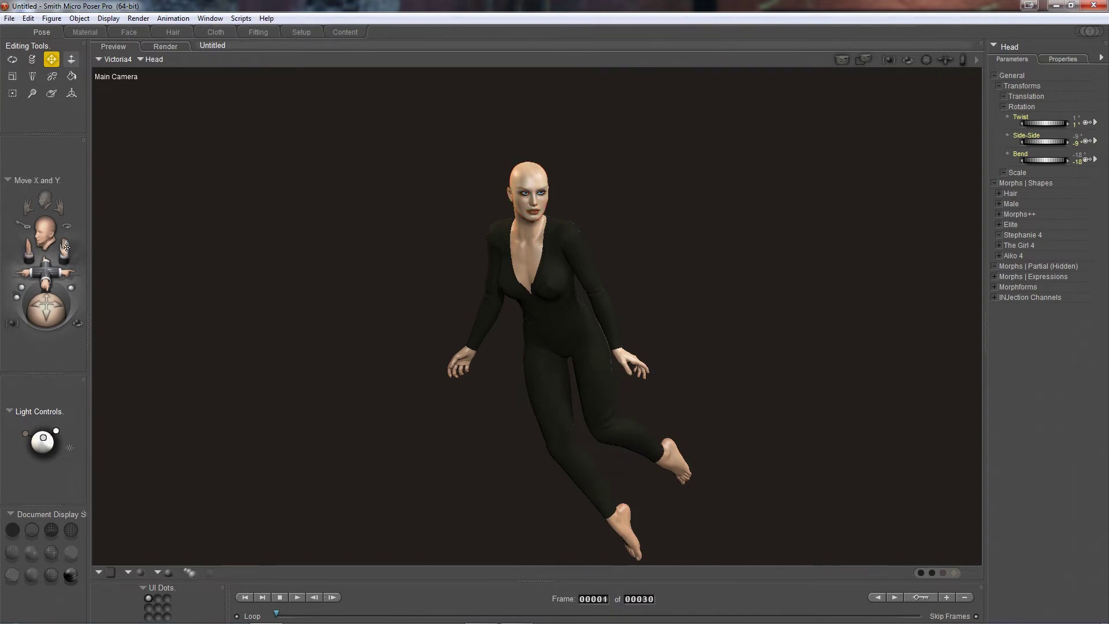
Render the figure with FireFly for comparison with the reference picture and slightly adjust the head's Bend.
left_click_drag(66, 247, 74, 243)
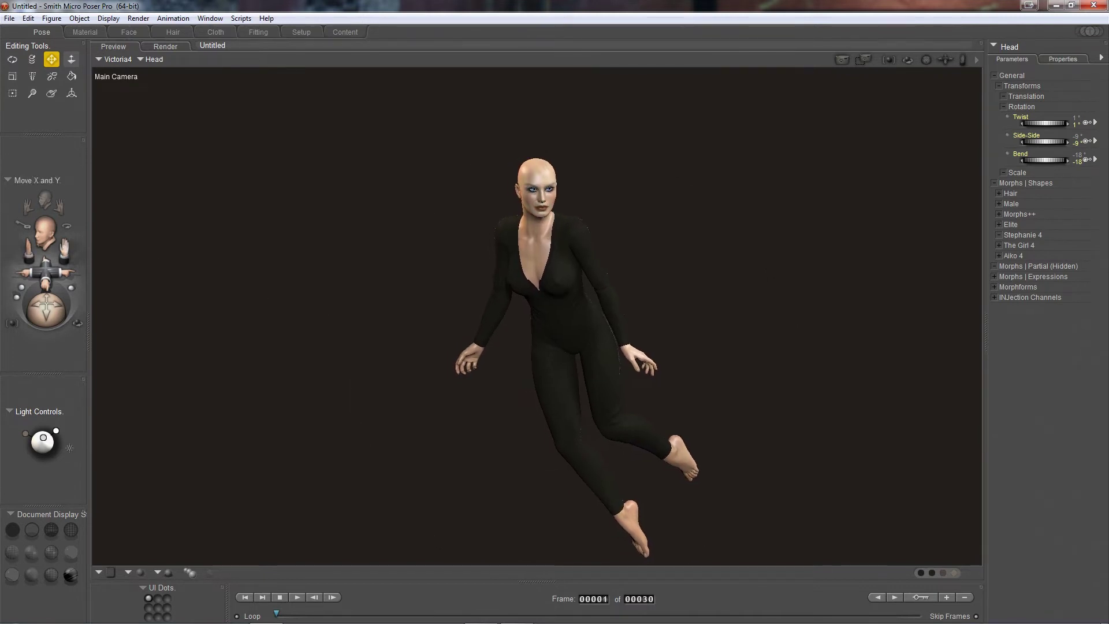
left_click(841, 60)
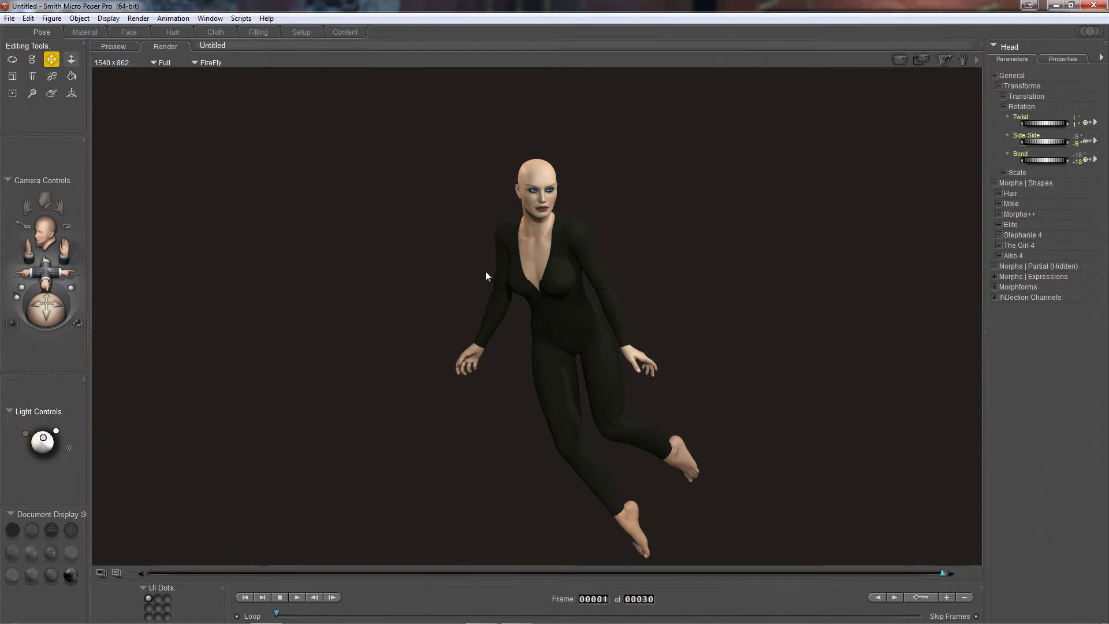
left_click(520, 616)
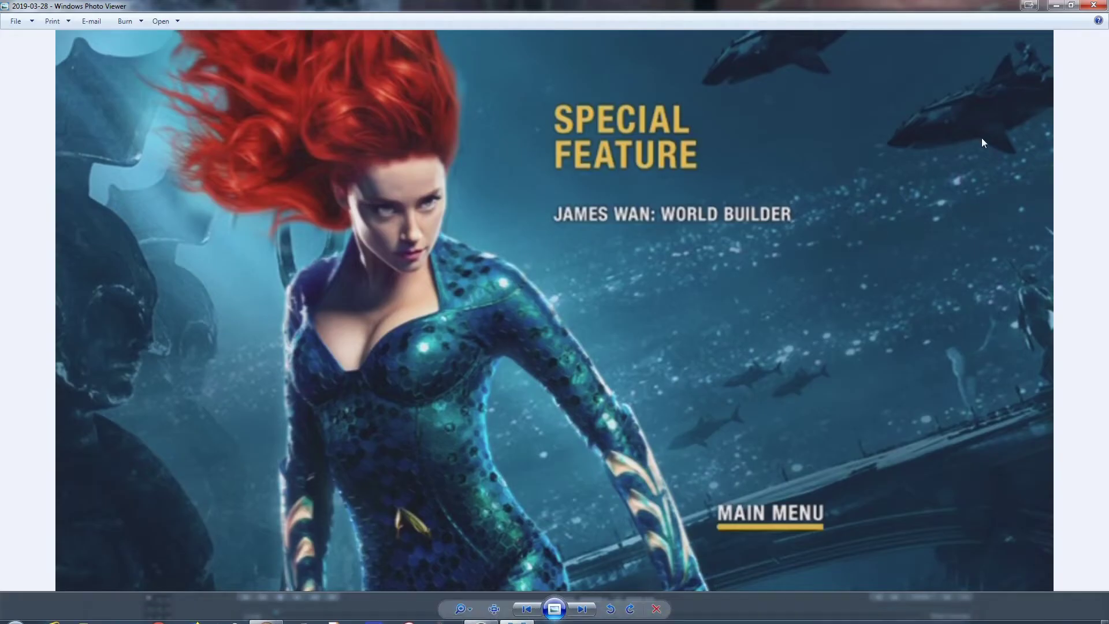
left_click(1057, 6)
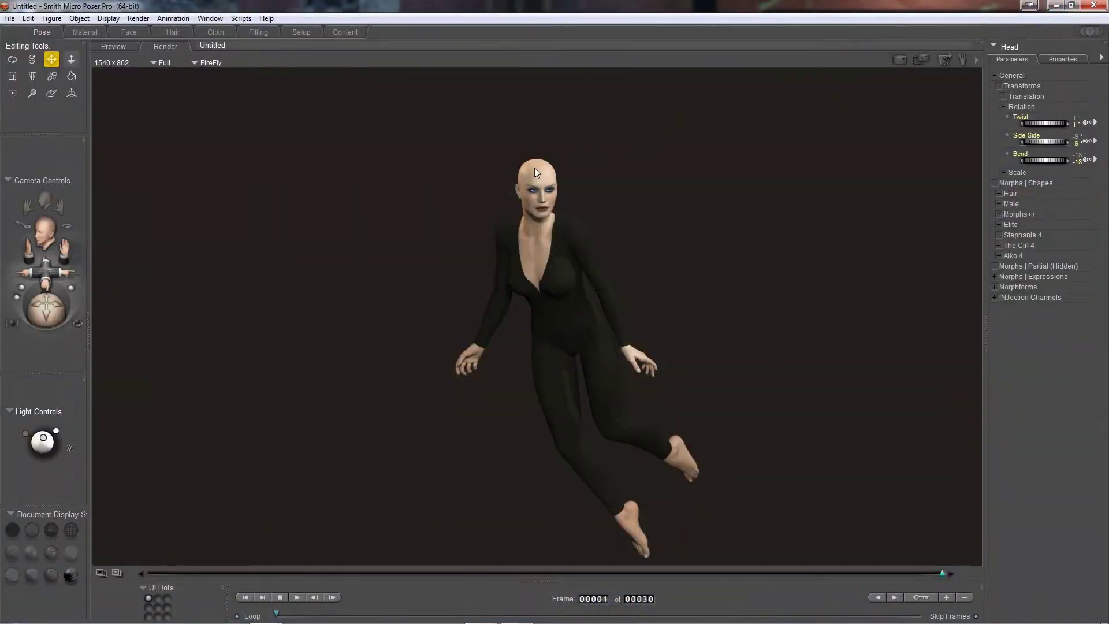
left_click(112, 46)
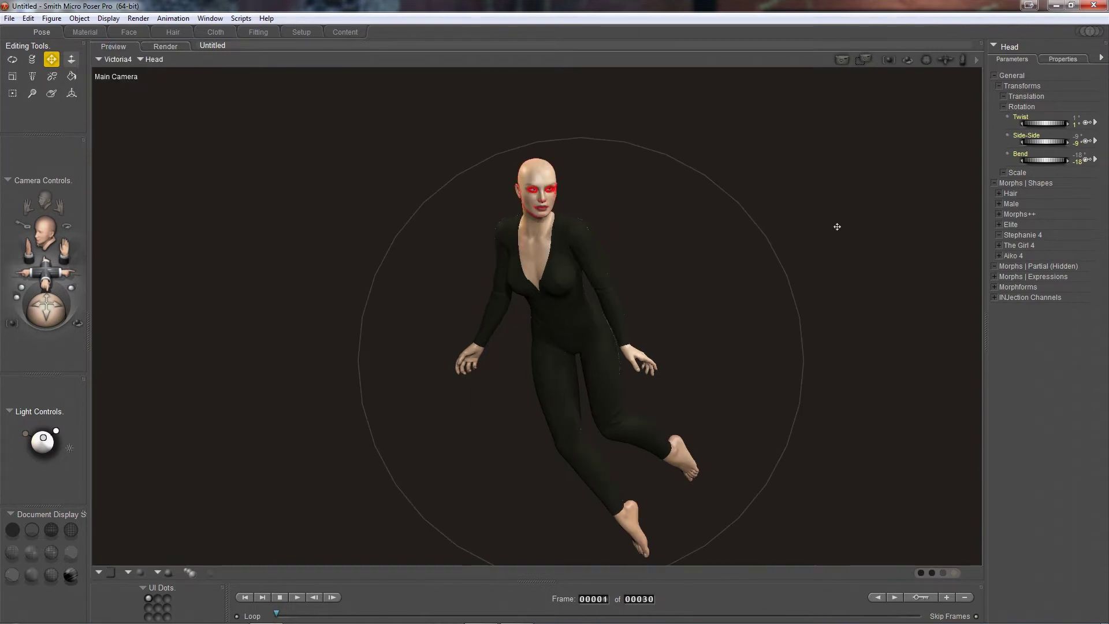
left_click_drag(1046, 160, 1053, 161)
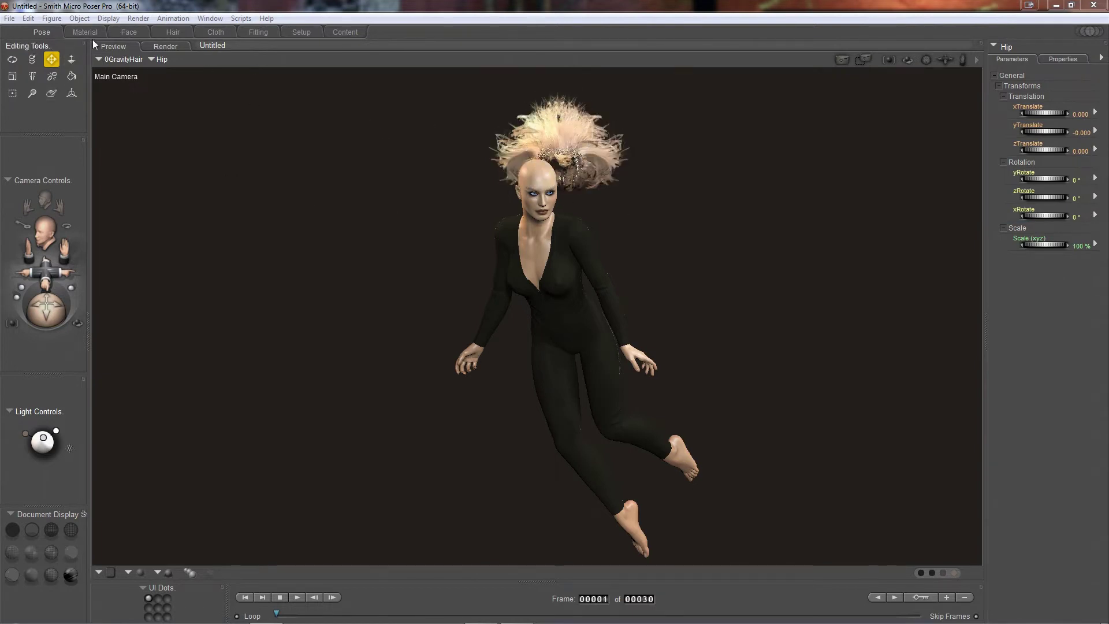
Select the whole body of the 0GravityHair figure and conform it to Victoria4.
left_click(162, 59)
left_click(172, 65)
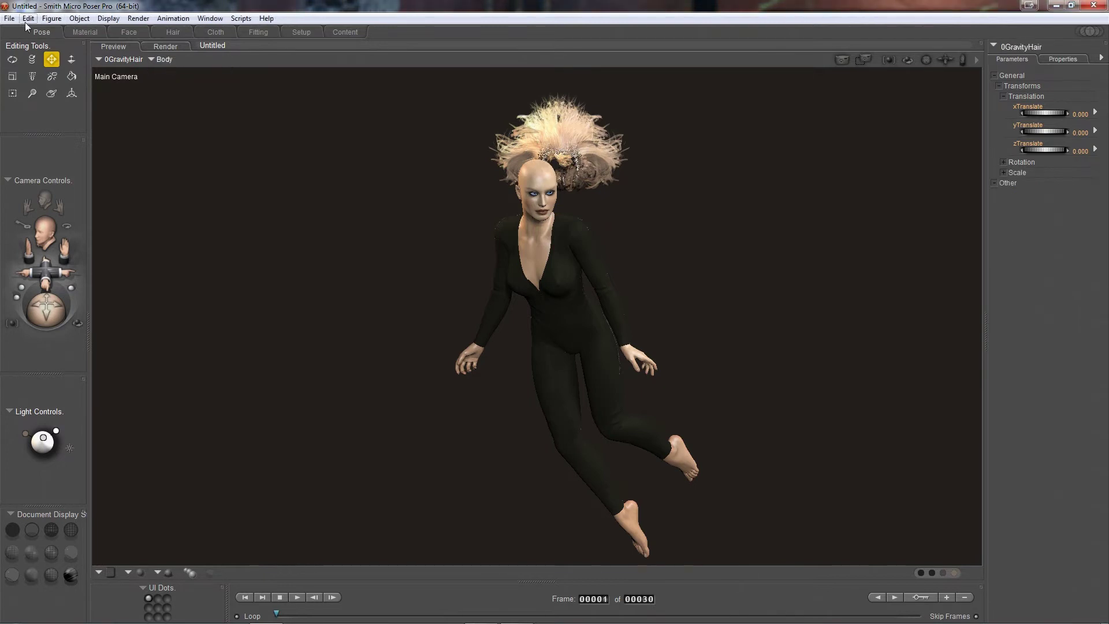
left_click(52, 18)
left_click(80, 74)
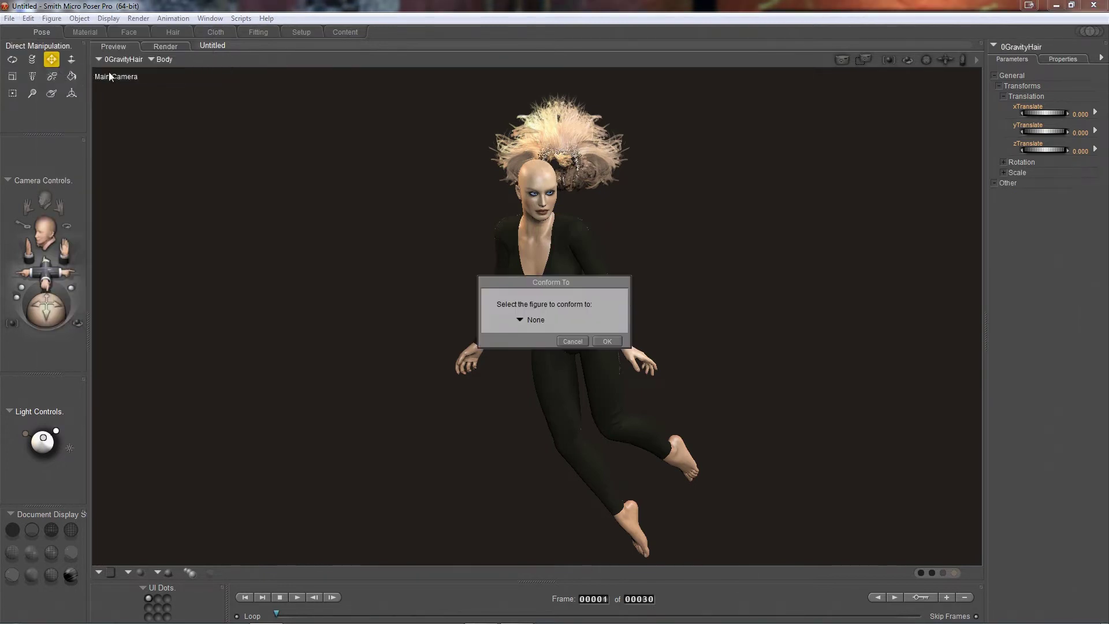
left_click(519, 320)
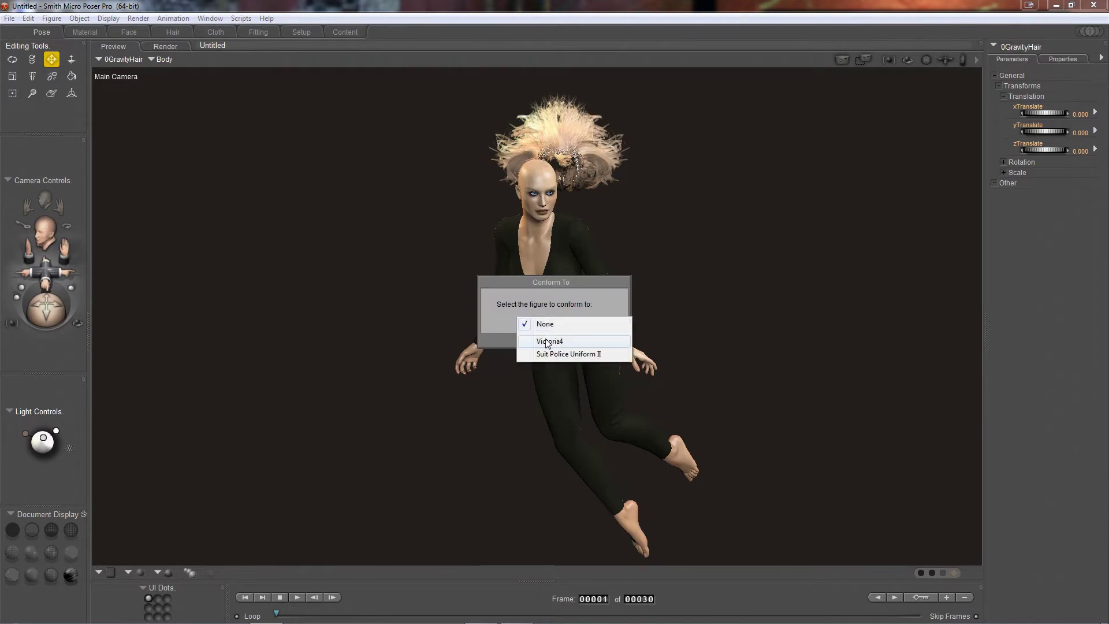
left_click(540, 337)
left_click(604, 341)
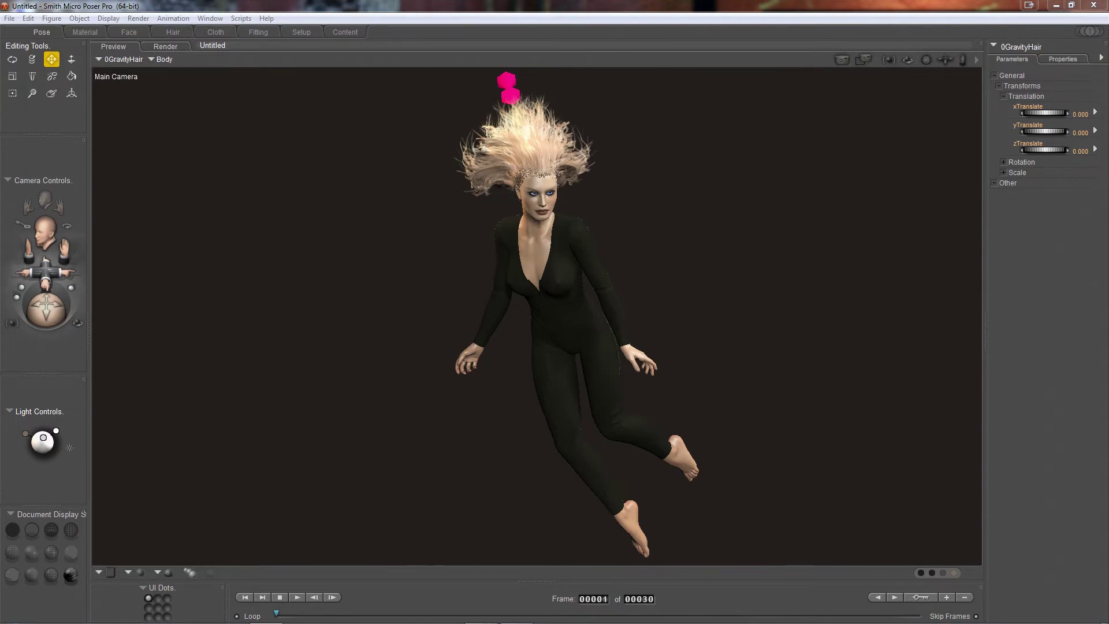
Colour the 0GravityHair red and bring up the reference picture to compare the hair.
left_click(515, 144)
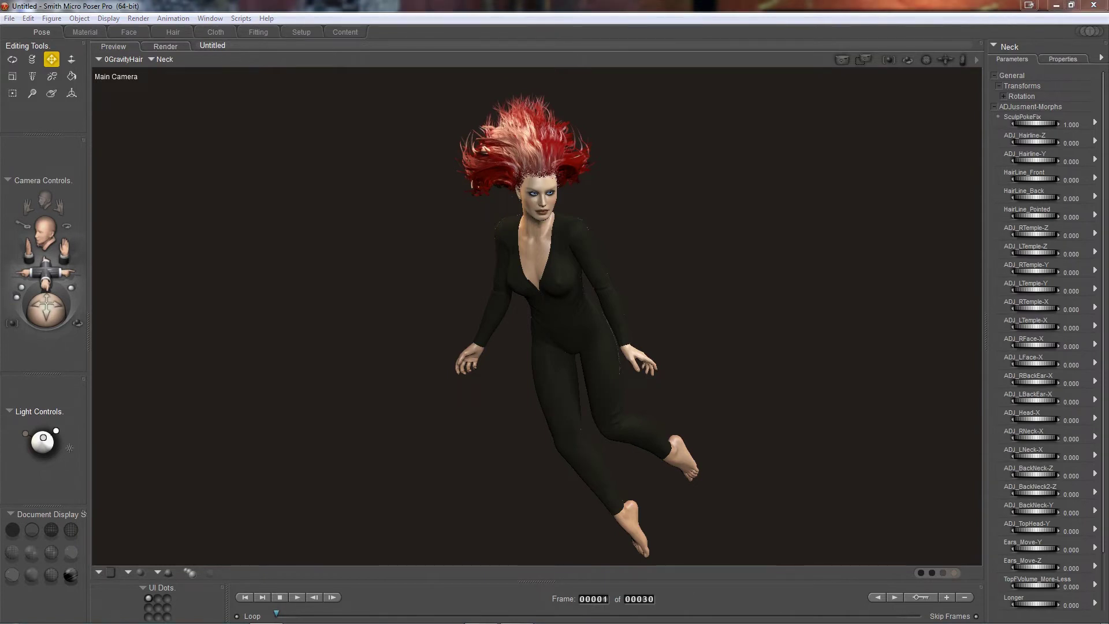
left_click(511, 603)
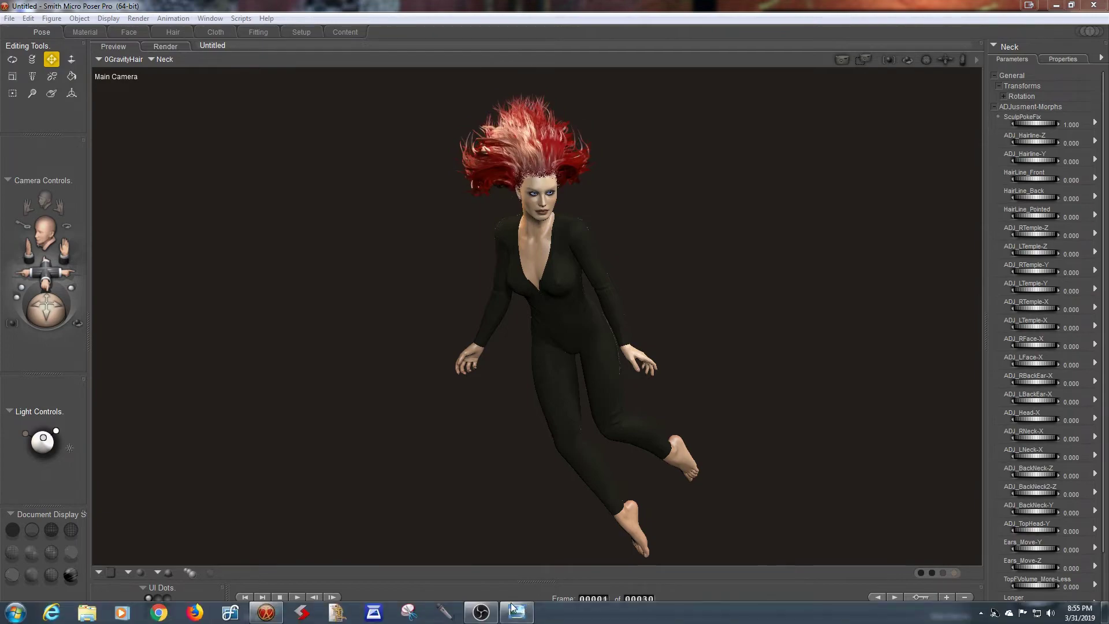
left_click(512, 608)
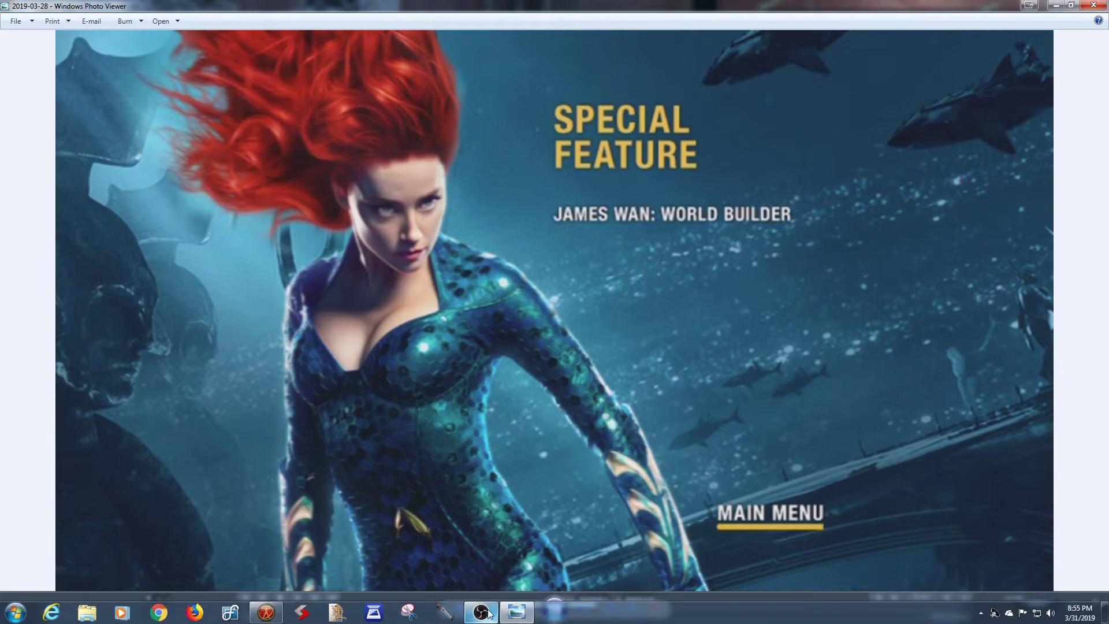
Return from the reference picture to Poser and expand the Style-Movement_Morphs group for the 0GravityHair's neck.
mouse_move(514, 615)
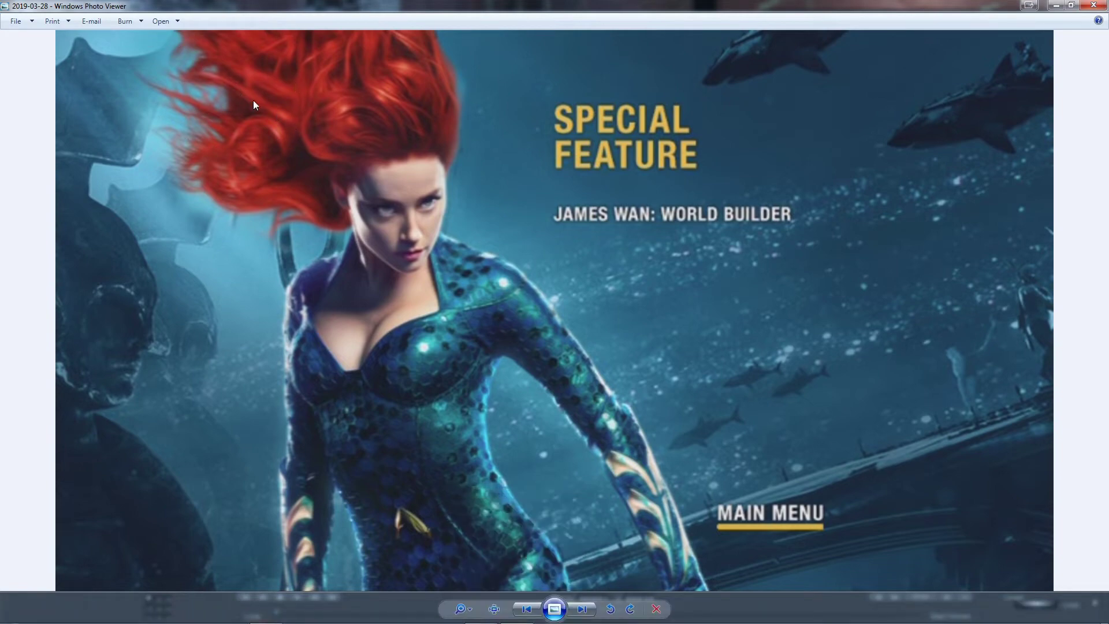
left_click(1056, 6)
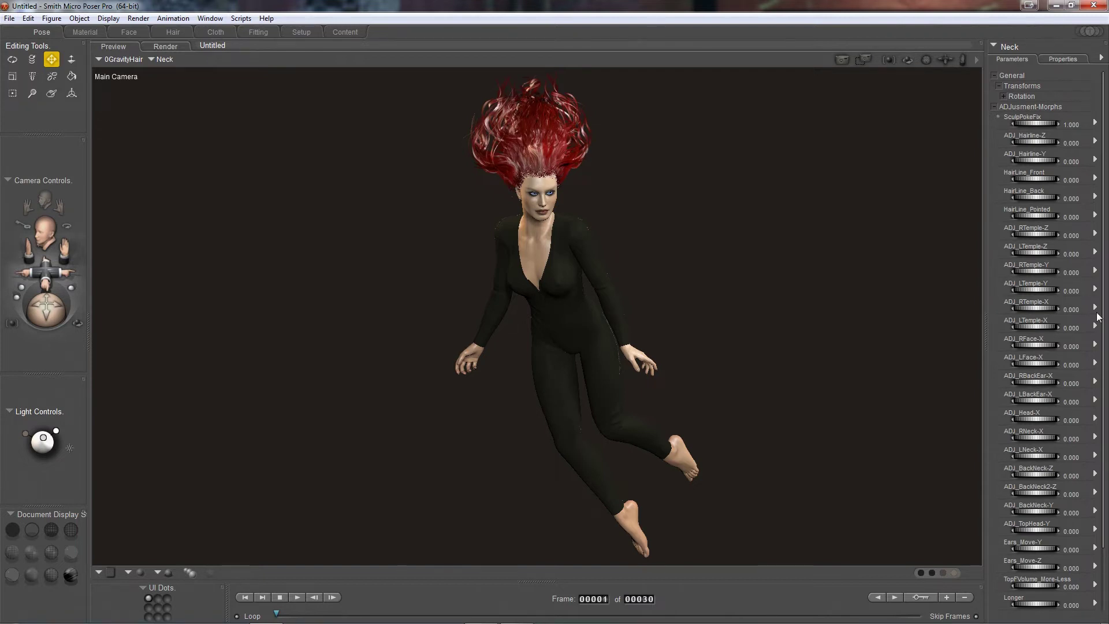
scroll(1104, 335, "down", 1)
scroll(1103, 337, "down", 3)
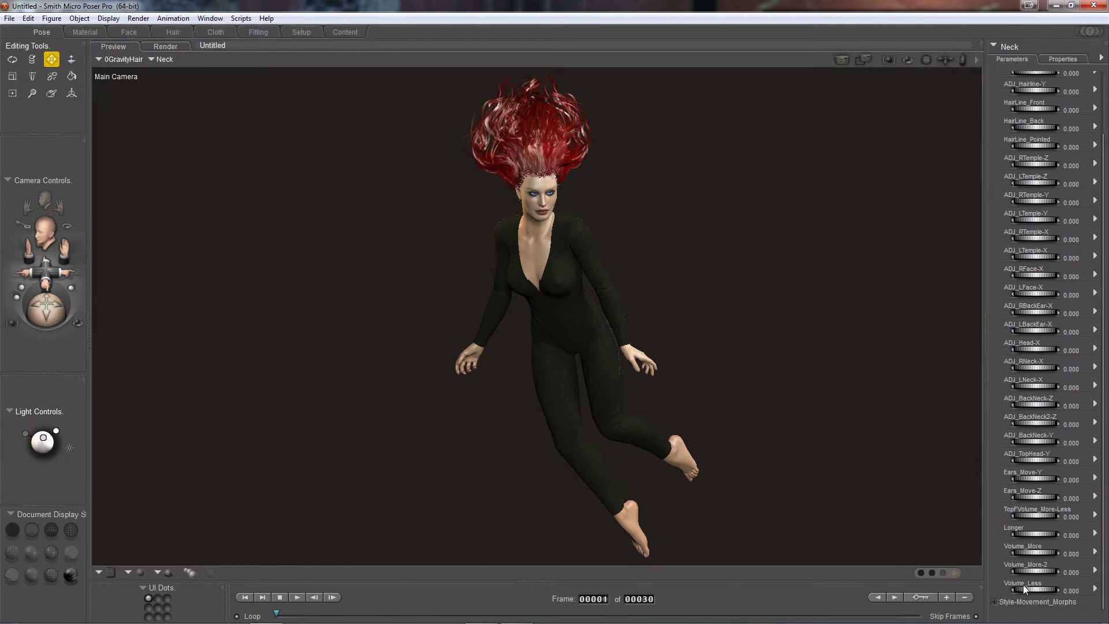
left_click(993, 601)
scroll(1012, 568, "down", 15)
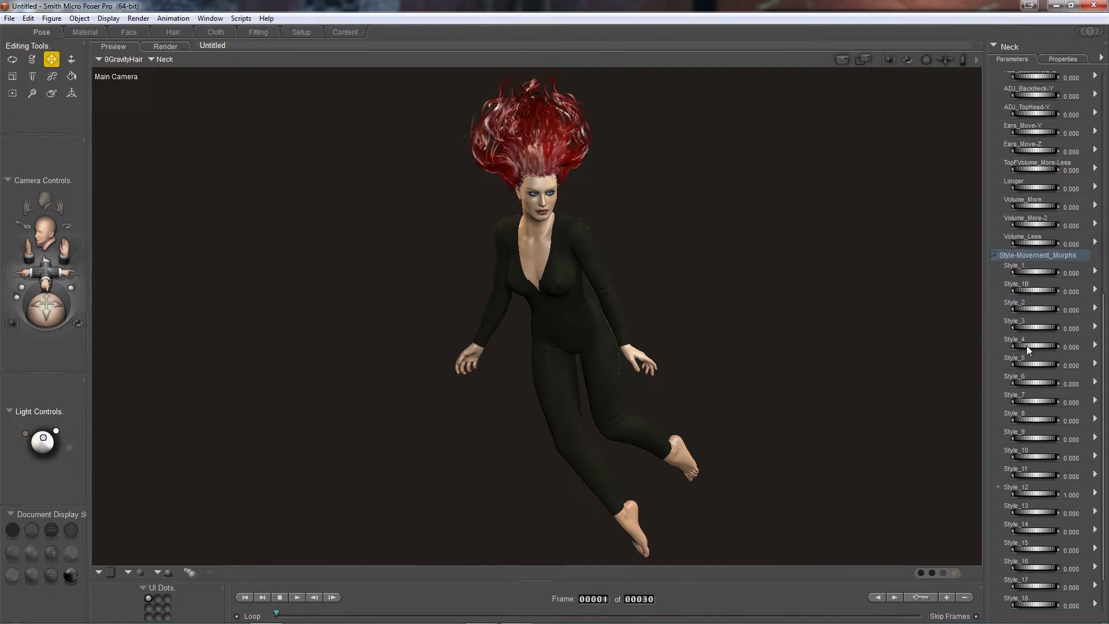
Try mixing the hair's style morphs with Style_4 at 0.120, Style_6 at 0.040, Style_9 at 0.160 and Style_10 at 0.060.
left_click_drag(1027, 345, 1032, 401)
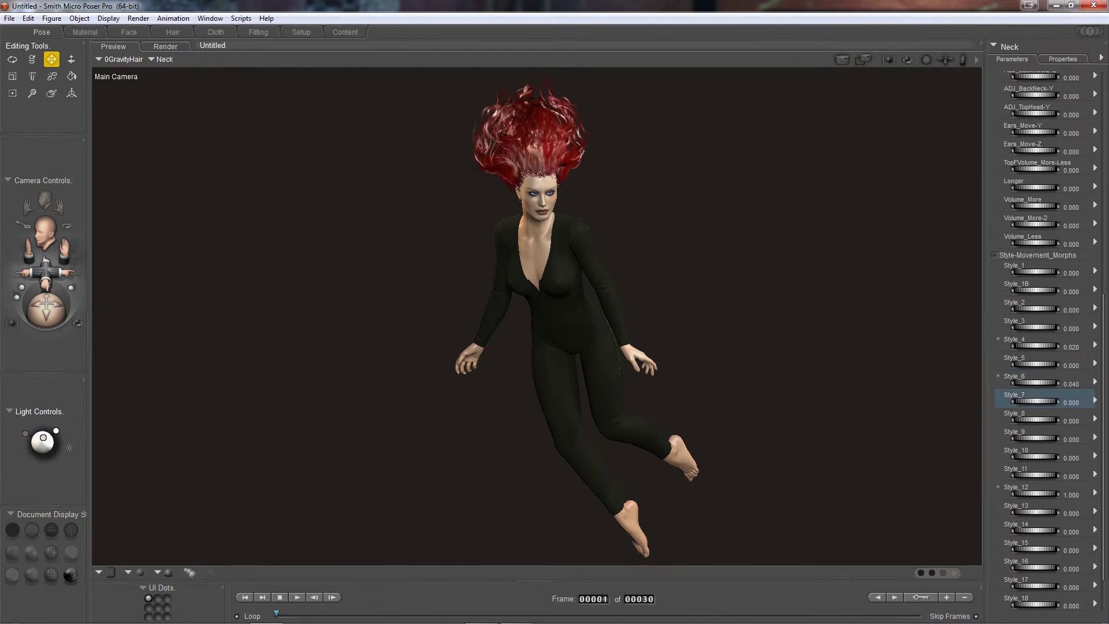
left_click(1027, 421)
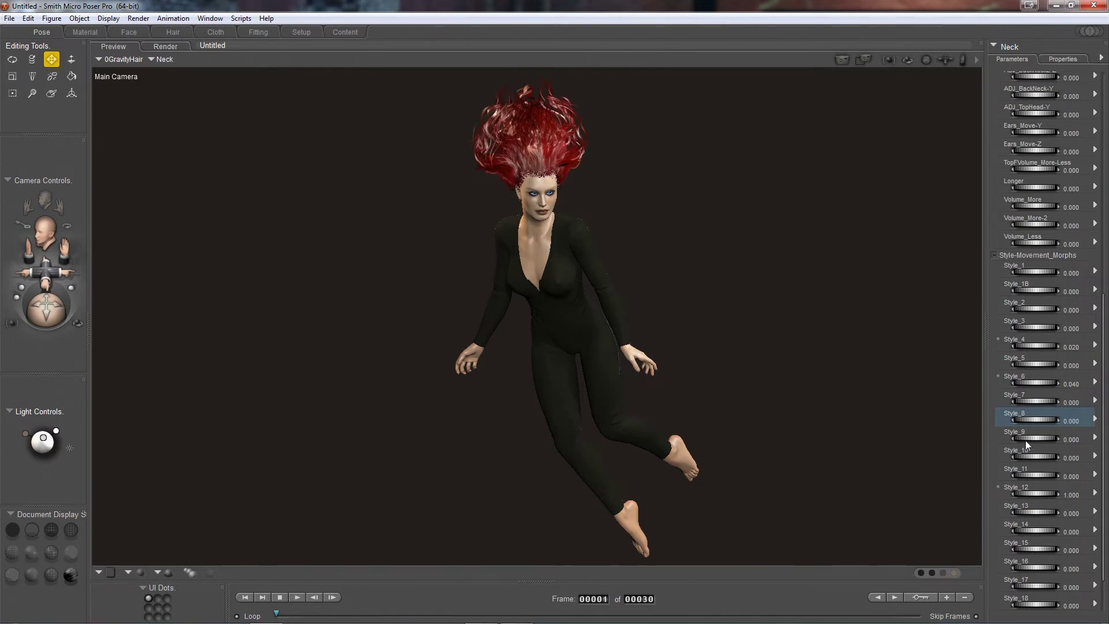
mouse_move(1028, 457)
left_mouse_down()
mouse_move(1027, 471)
mouse_move(1035, 442)
left_mouse_up()
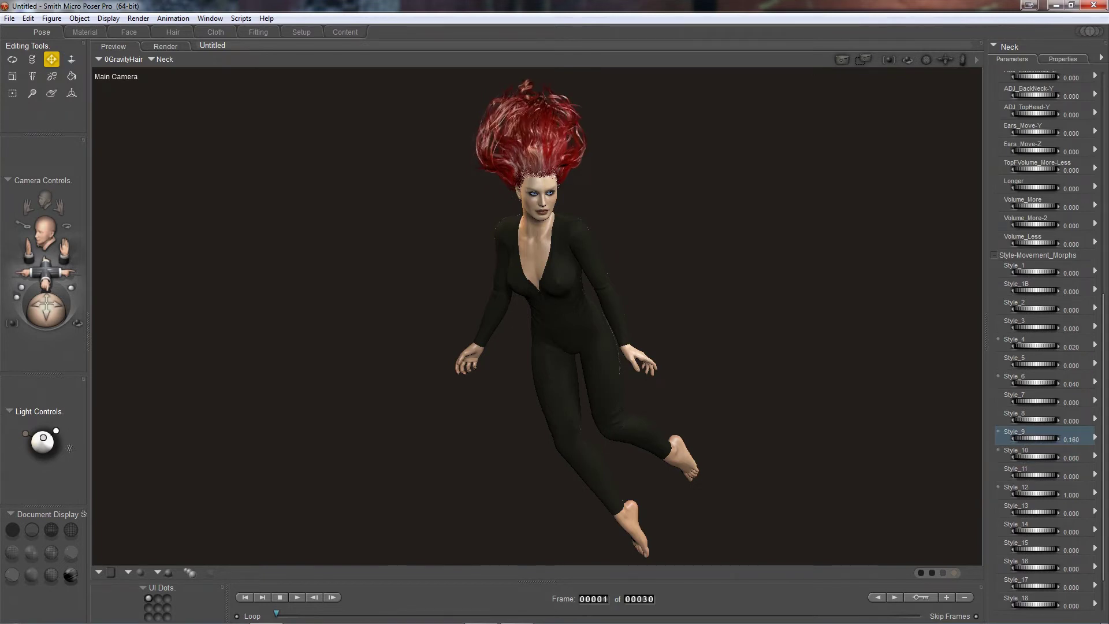
left_click_drag(1011, 340, 1013, 329)
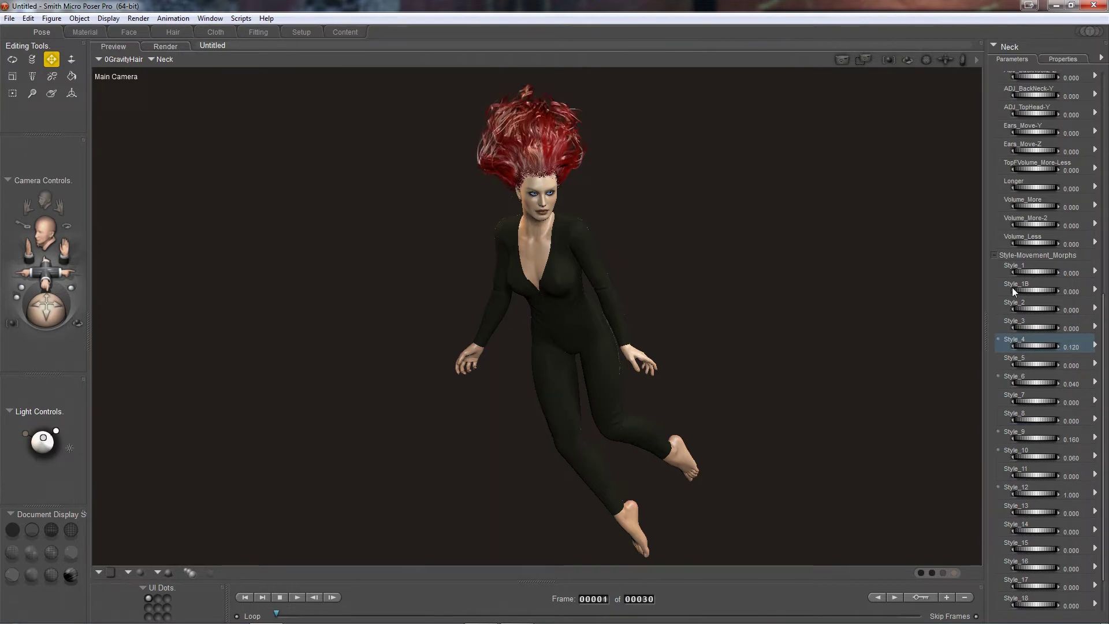
left_click(1030, 585)
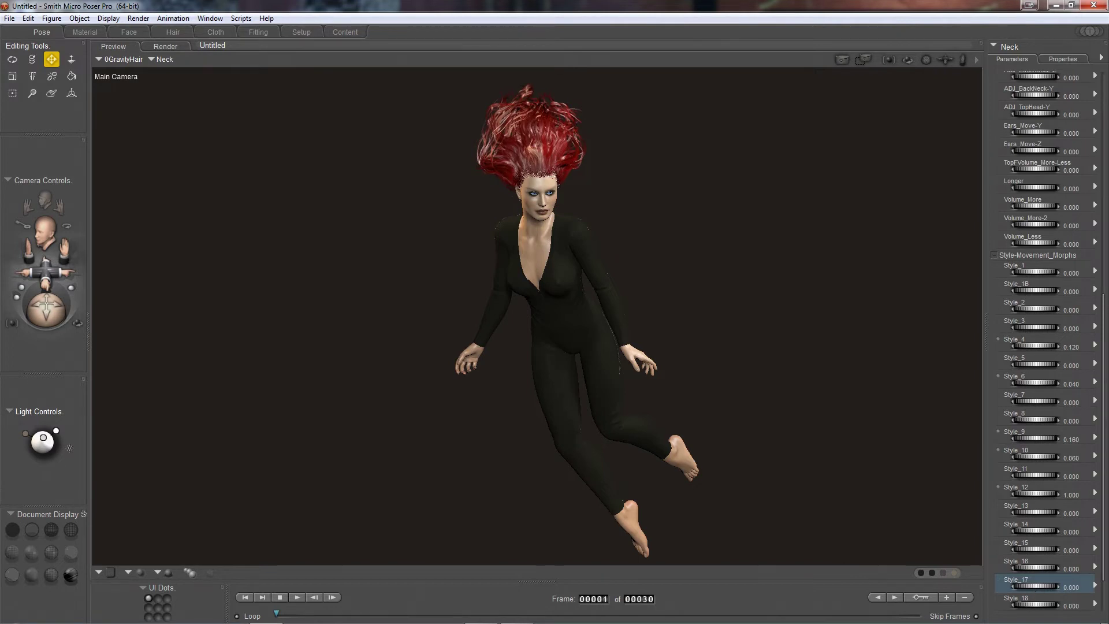
Try the hair's Style_2 morph at 0.020 and check the shape against the reference picture.
scroll(1046, 341, "up", 3)
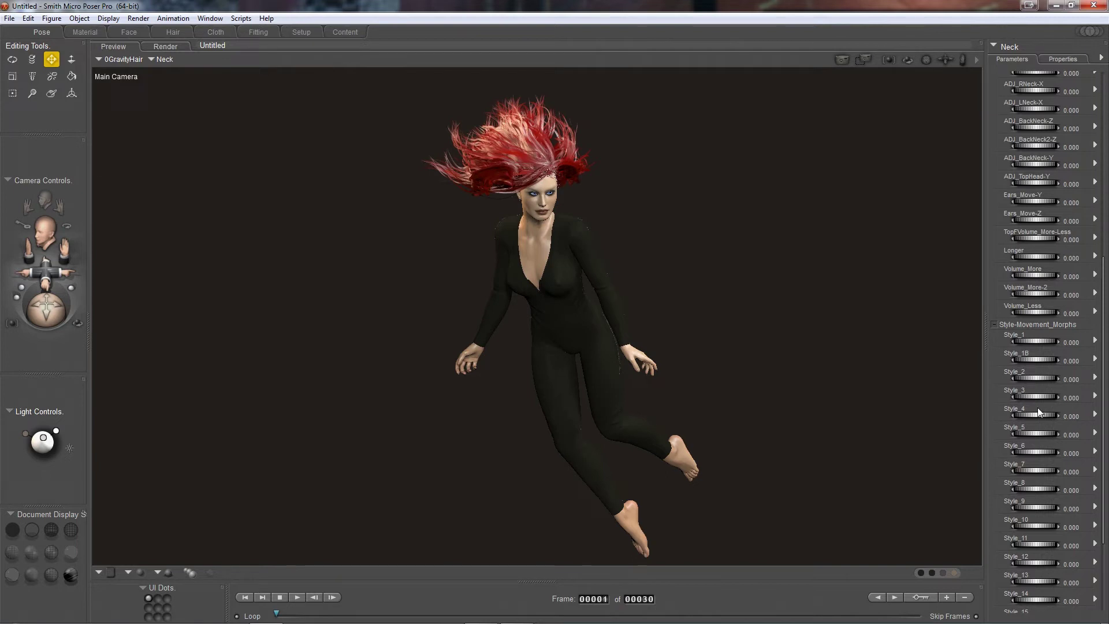
left_click_drag(1032, 383, 1030, 380)
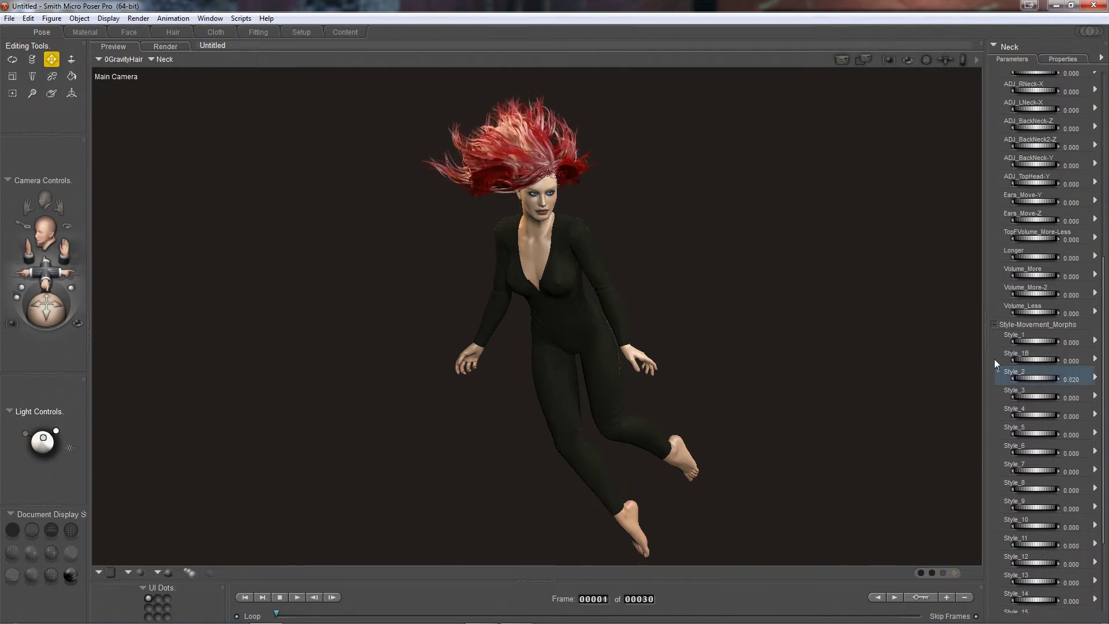
mouse_move(565, 619)
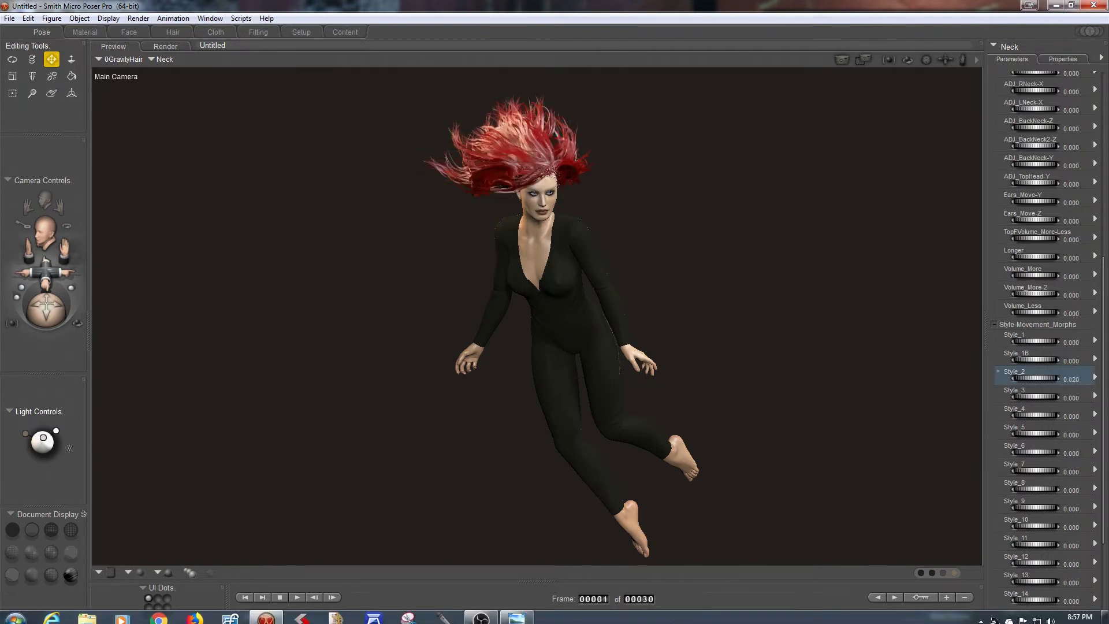
left_click(525, 611)
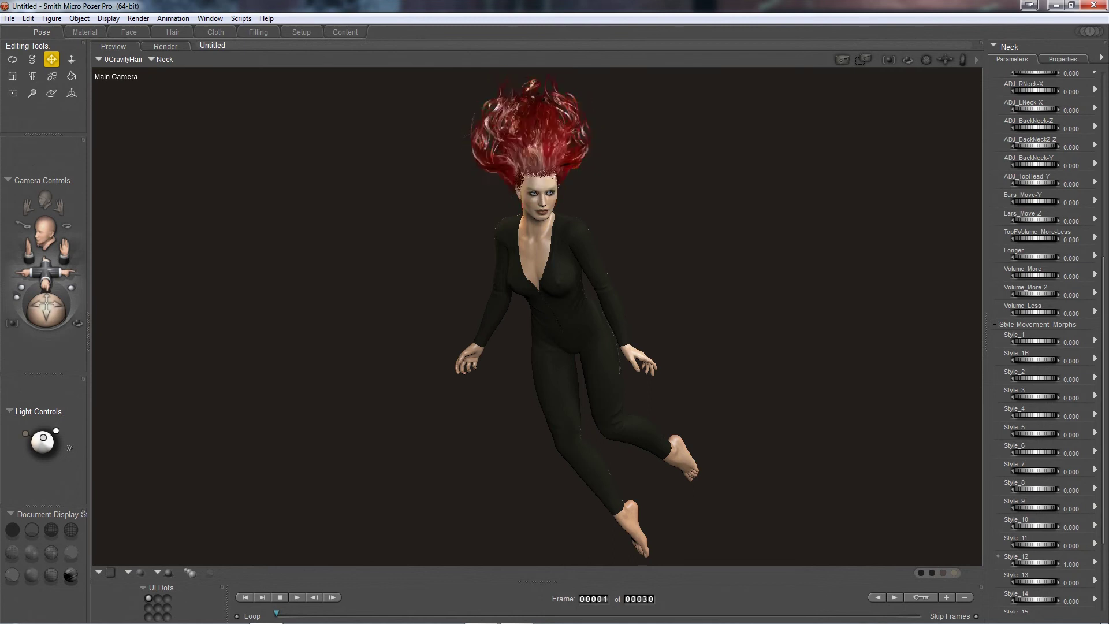
Compare the hair styled with Style_12 against the red-haired character in the reference picture.
scroll(1036, 341, "down", 3)
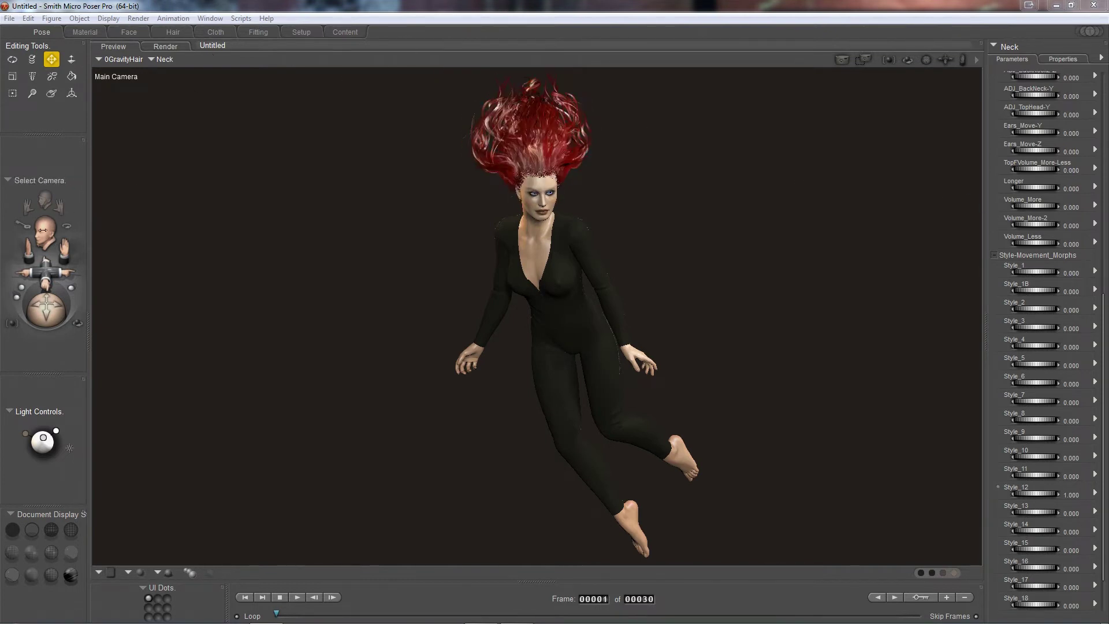
mouse_move(567, 622)
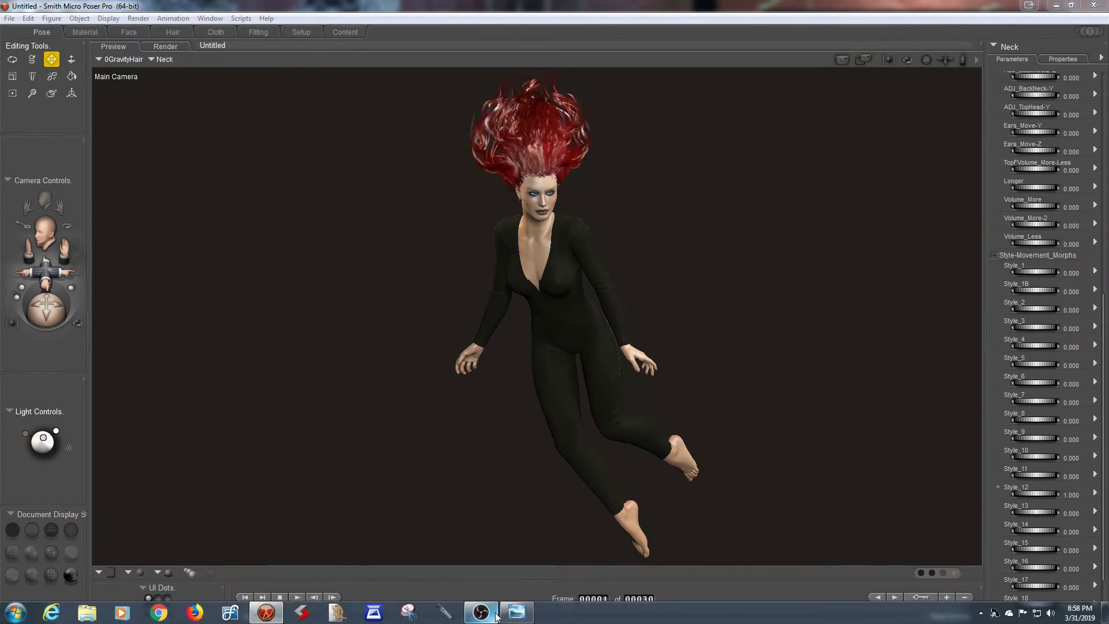
left_click(515, 615)
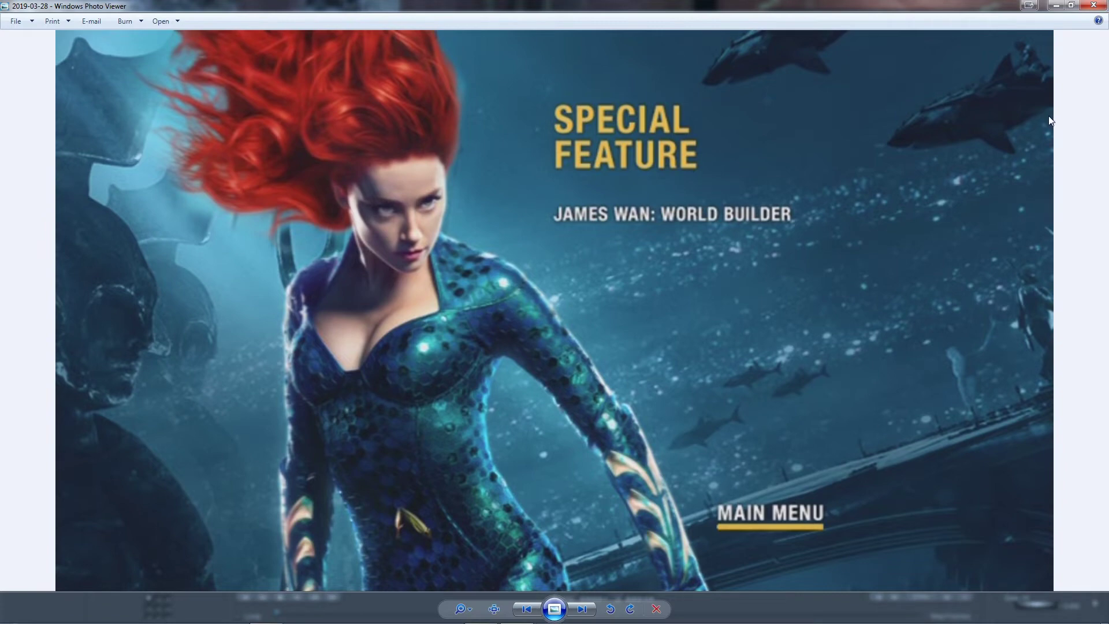
left_click(1055, 9)
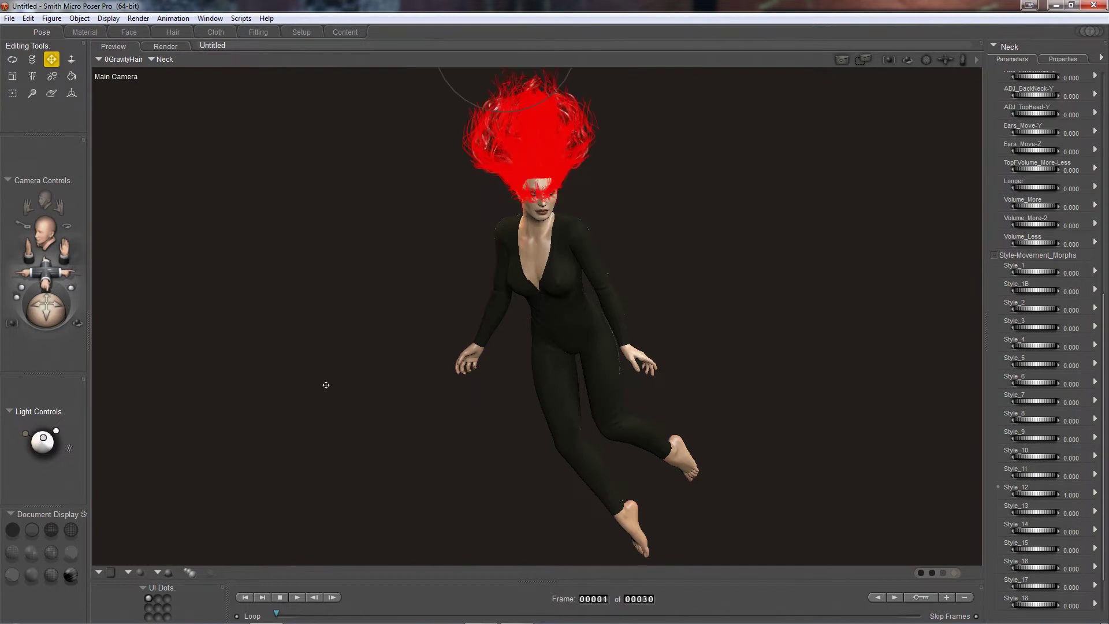
Frame the figure's head and upper body with the Main Camera, guided by the reference picture, and render the view with FireFly.
left_click_drag(45, 274, 61, 256)
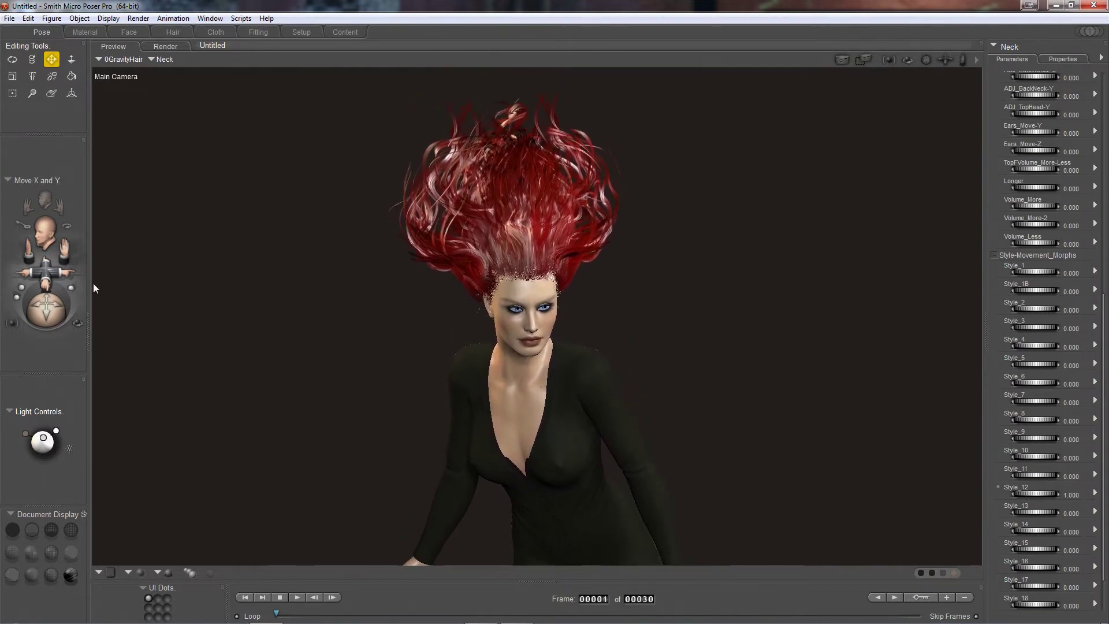
mouse_move(549, 621)
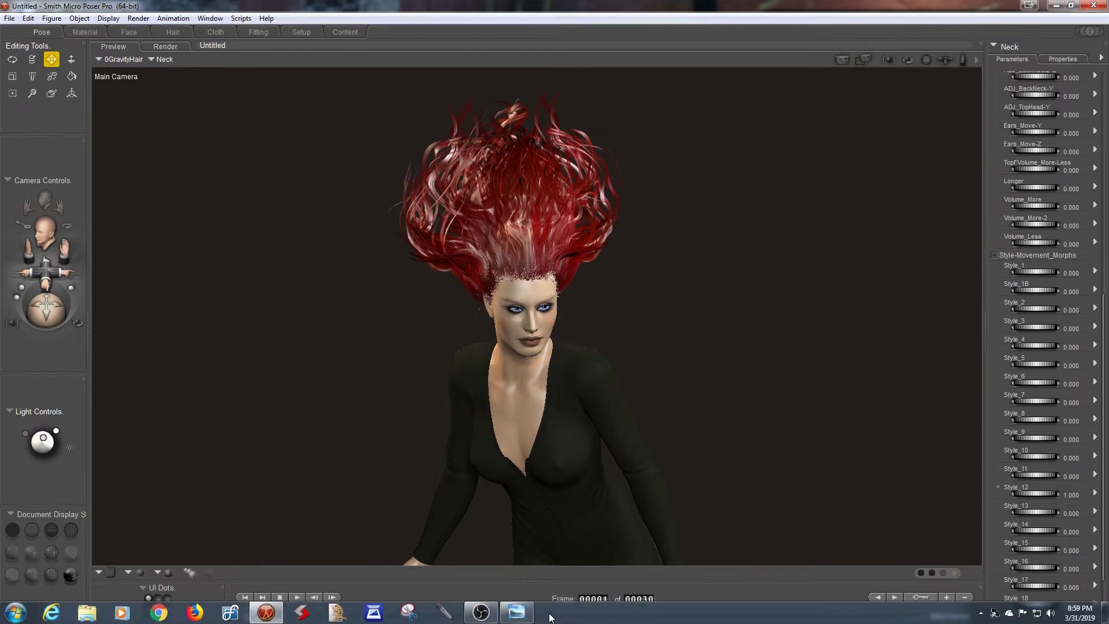
left_click(517, 612)
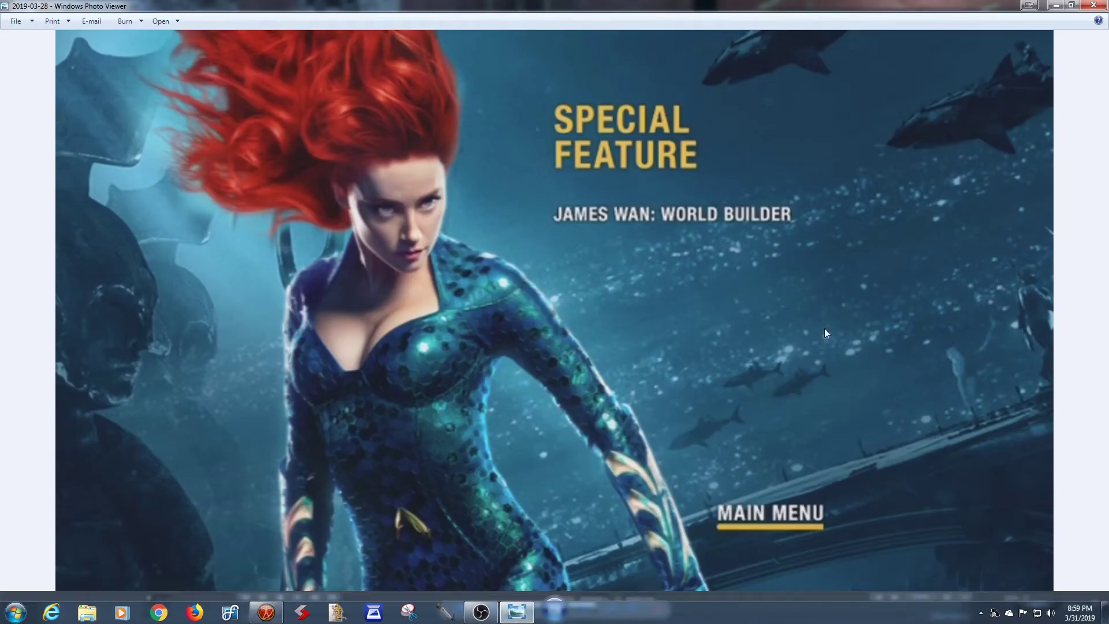
left_click(1056, 7)
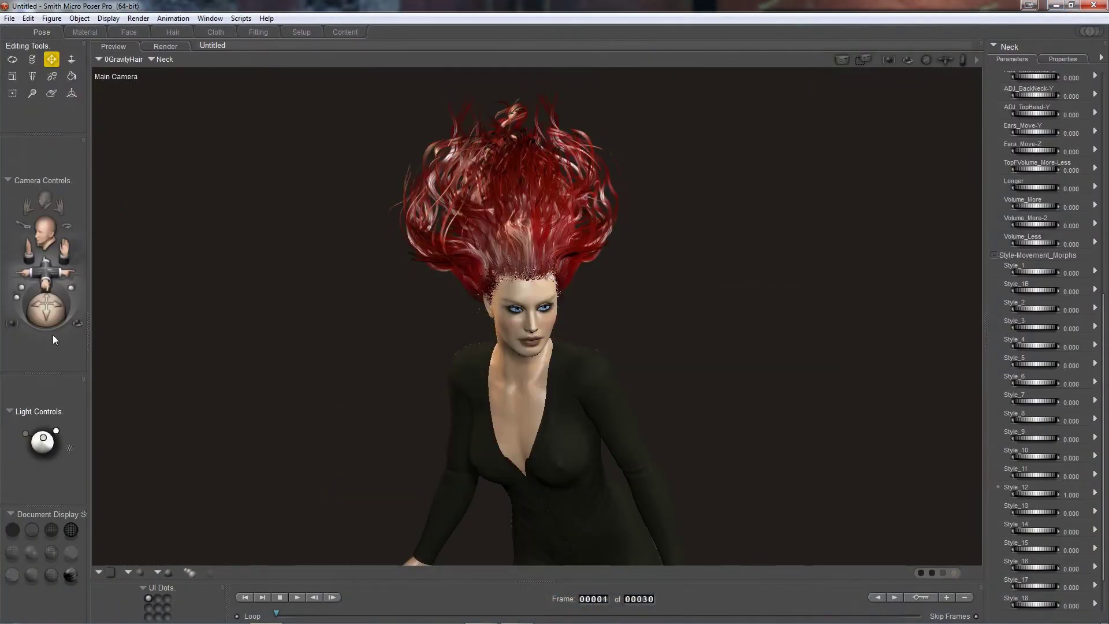
left_click_drag(46, 273, 45, 279)
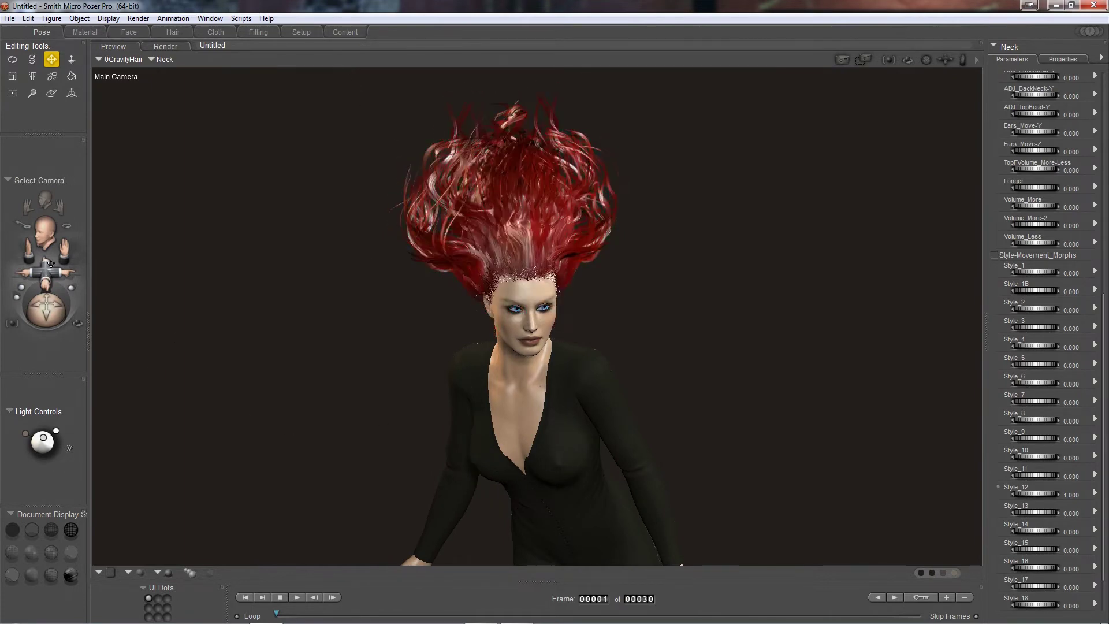
left_click_drag(46, 268, 65, 271)
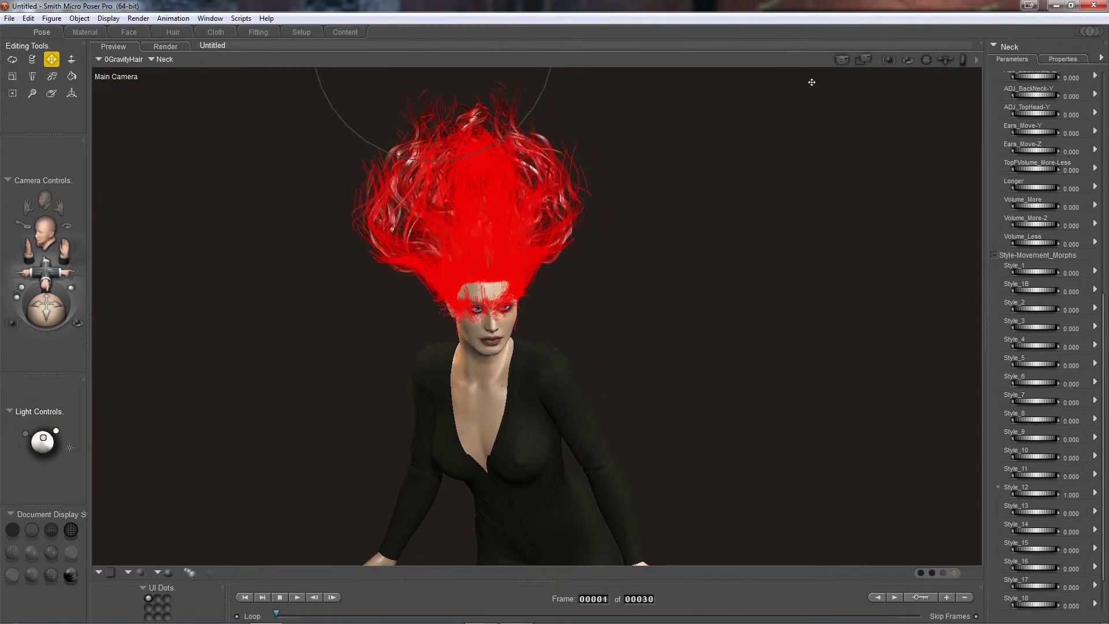
left_click(841, 60)
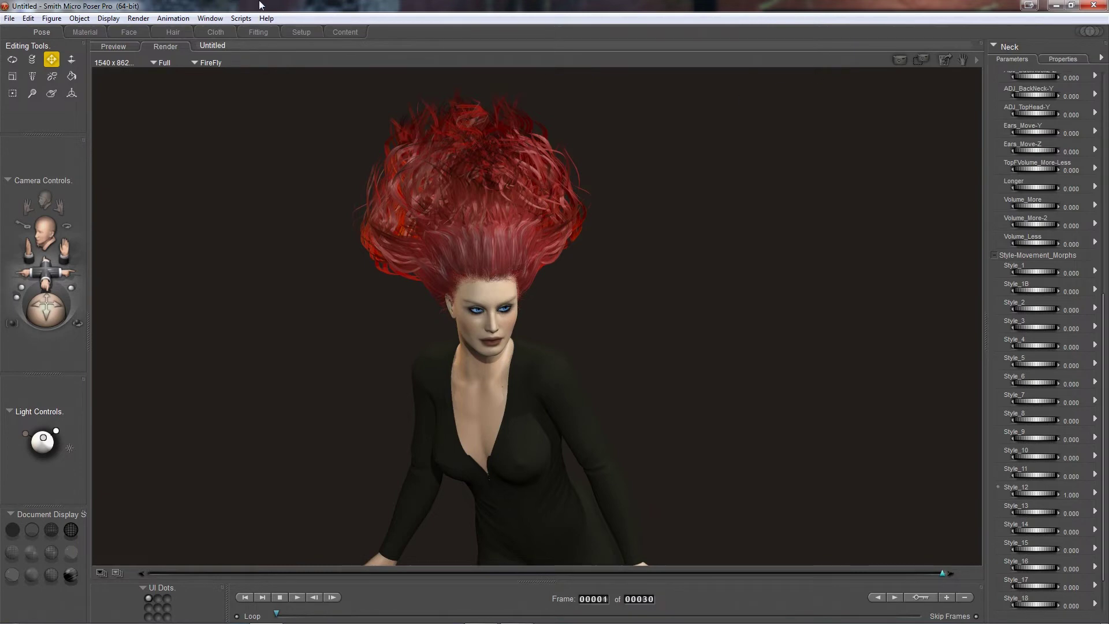
left_click(134, 45)
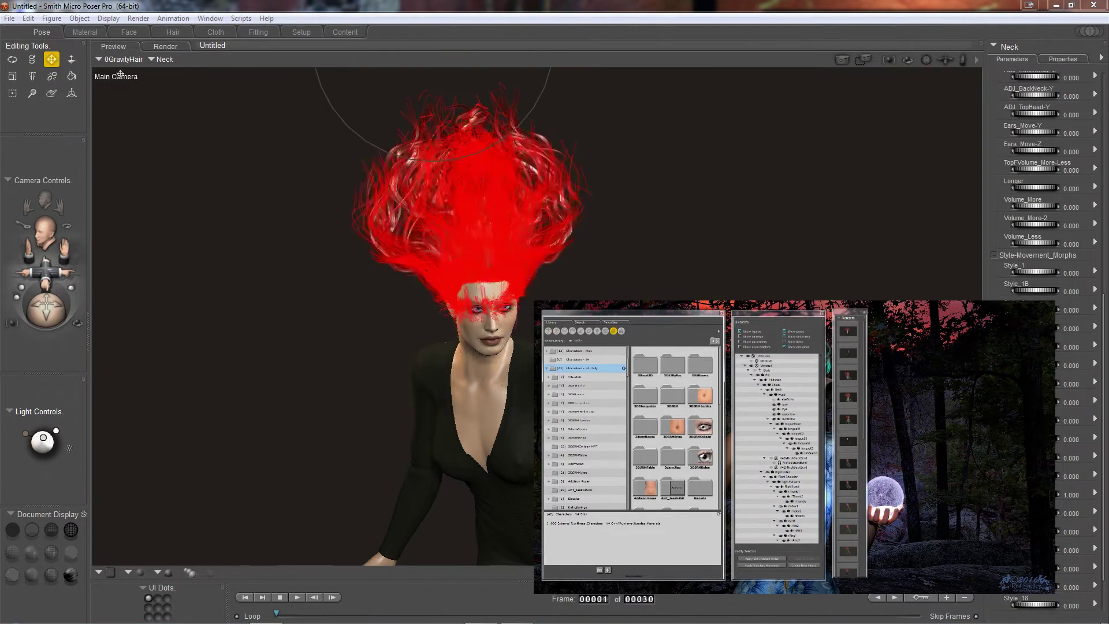
Apply the green library materials to the SuitBase and SuitZipperBase zones of Suit Police Uniform II.
left_click(86, 32)
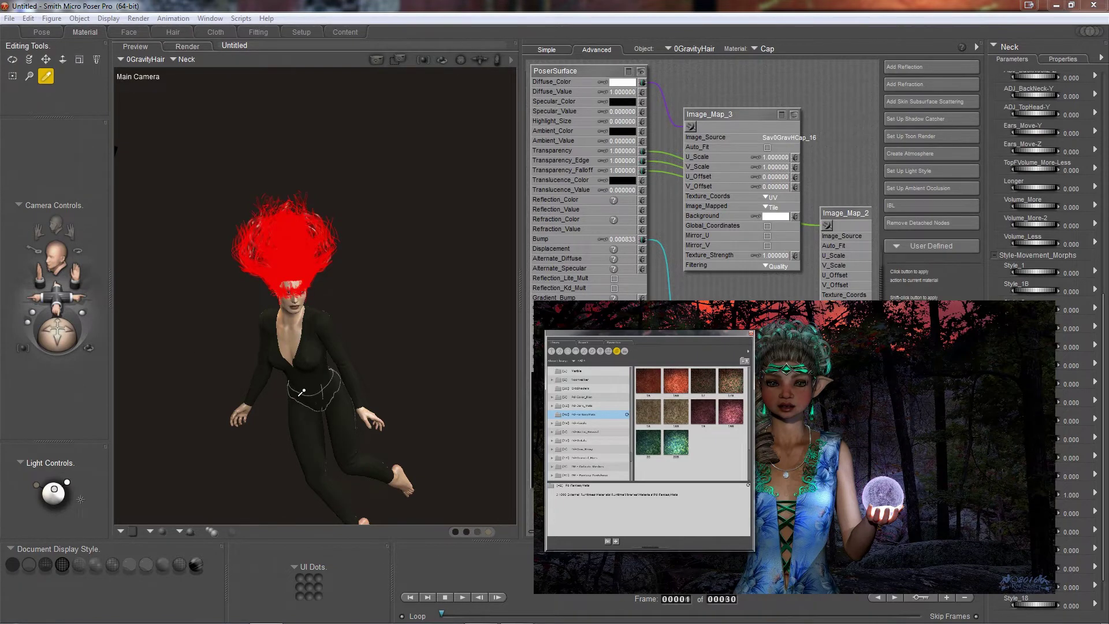
left_click(321, 385)
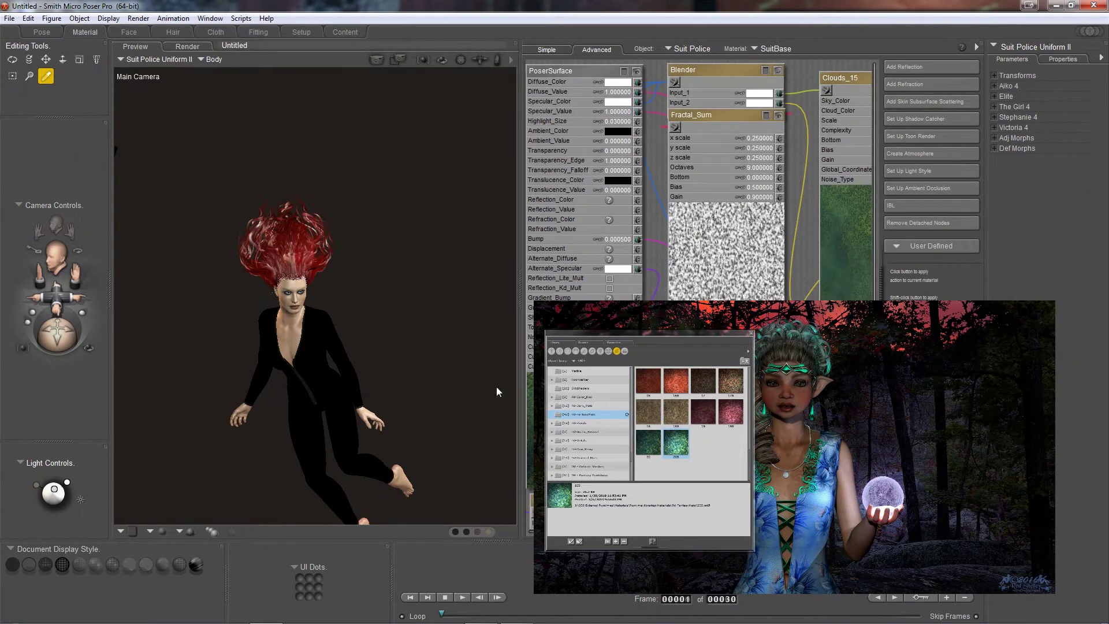
left_click(304, 371)
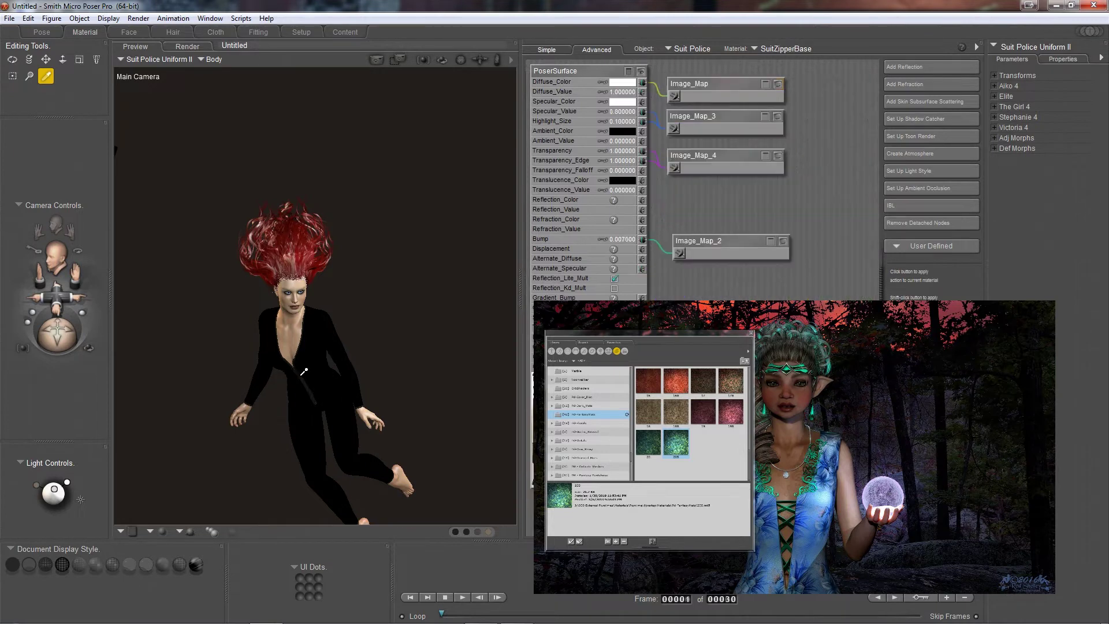
double_click(653, 447)
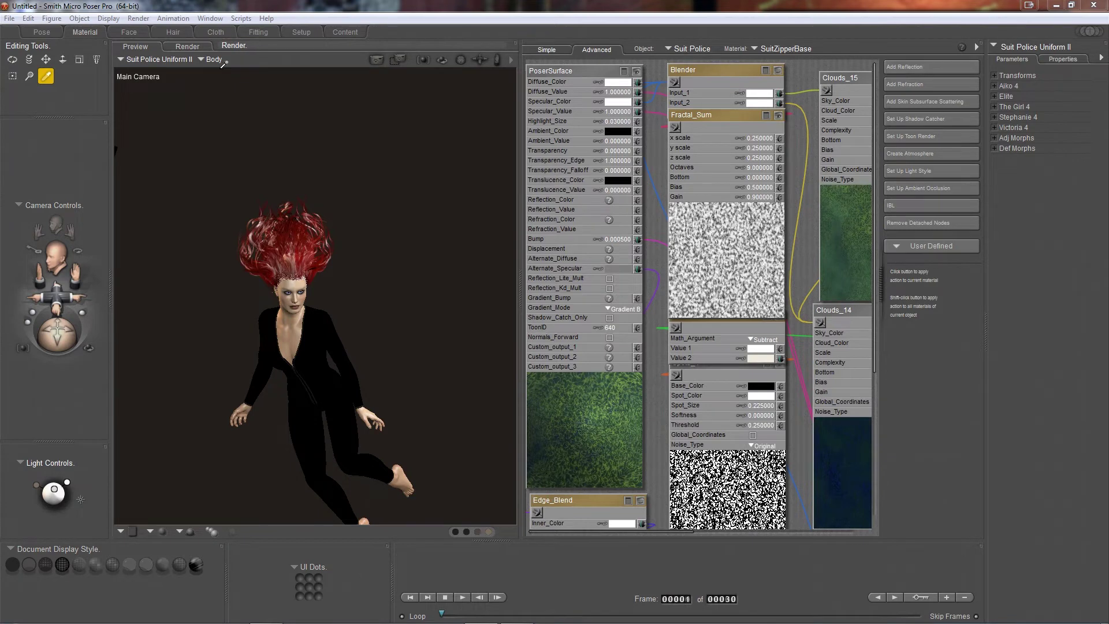
Return to the Pose room and render the figure with FireFly to check the suit's new green material.
left_click(41, 32)
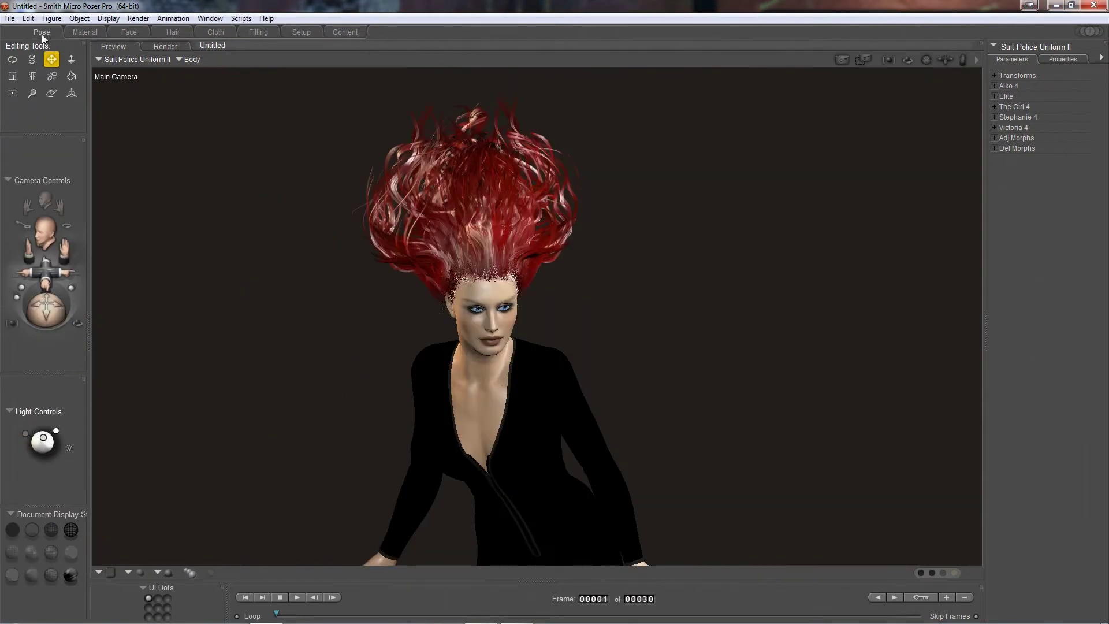
left_click(842, 60)
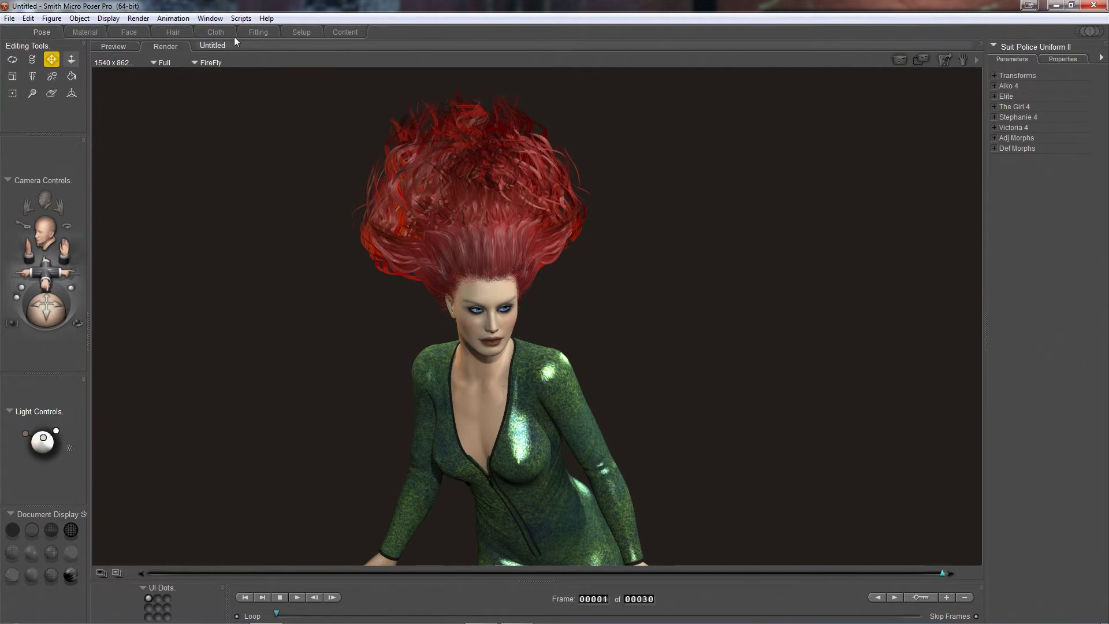
left_click(112, 47)
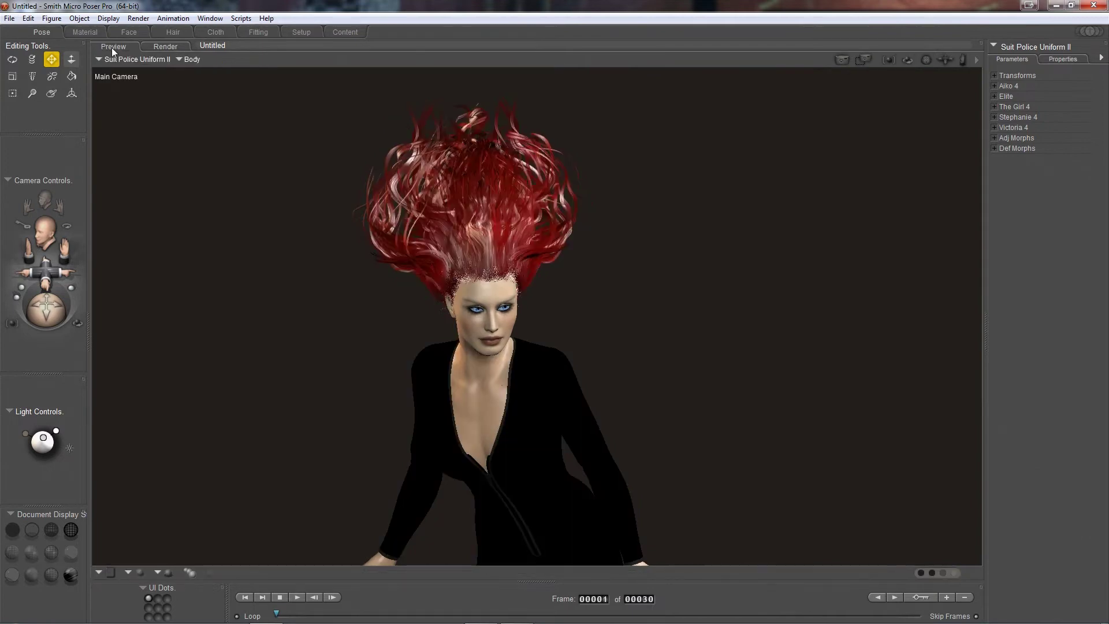
In the Aux Camera view, move the Hair-Rim spotlight further behind the figure and set its yRotate to -124°.
left_click(18, 180)
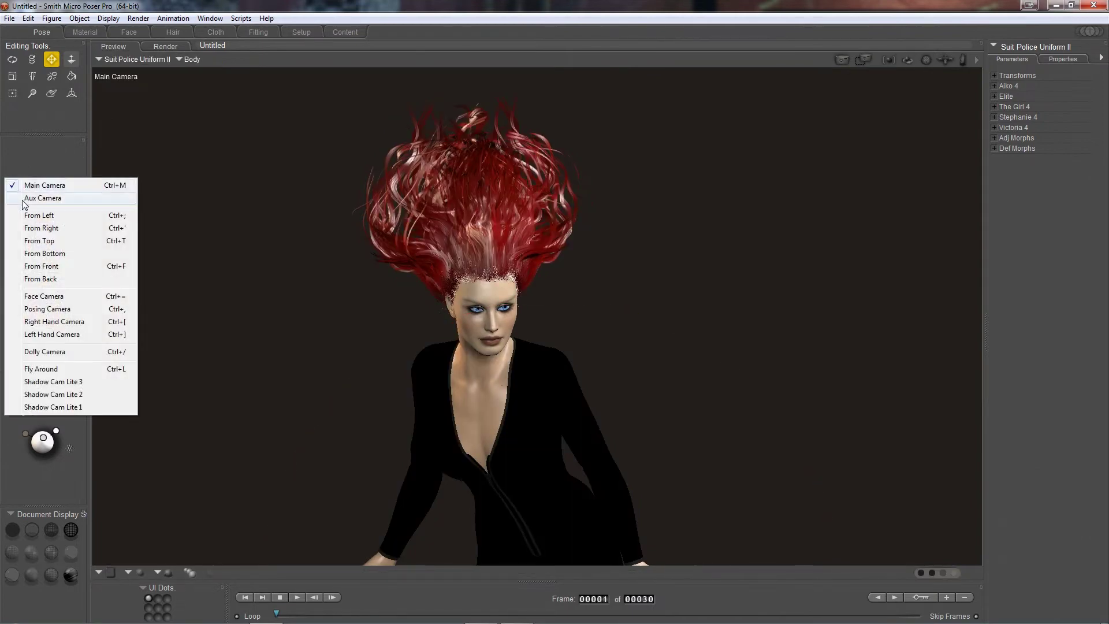
left_click(32, 200)
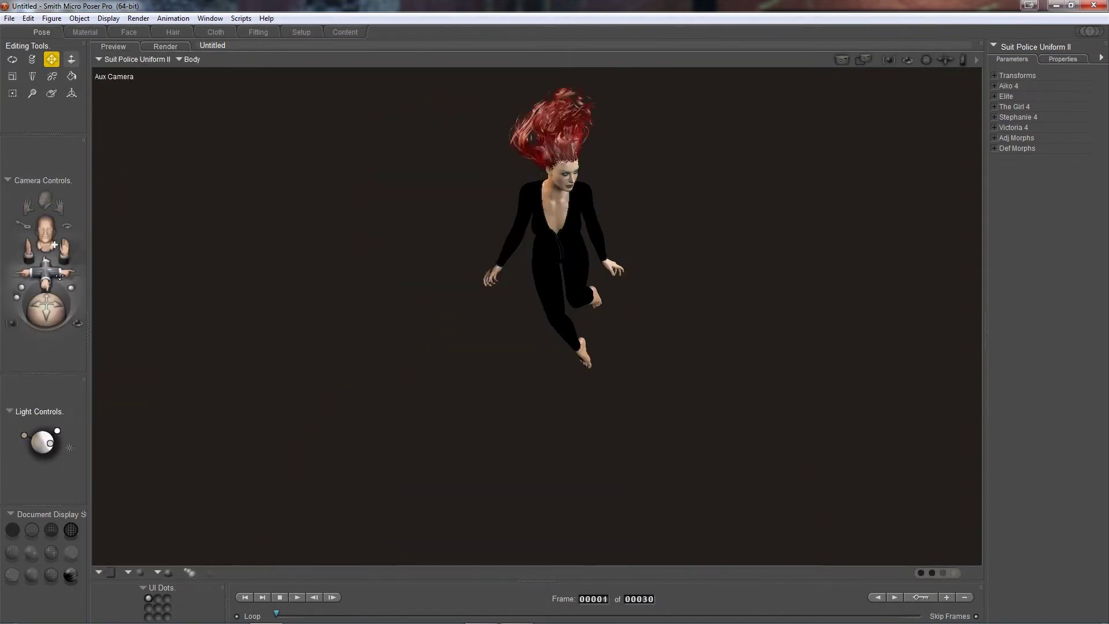
left_click_drag(55, 245, 54, 245)
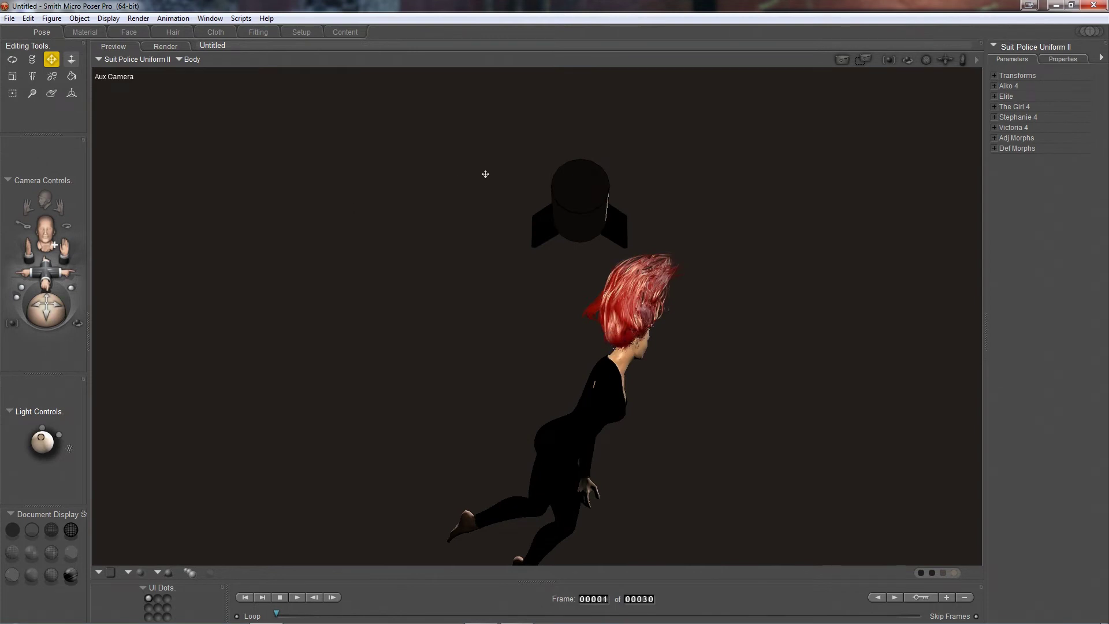
left_click(569, 179)
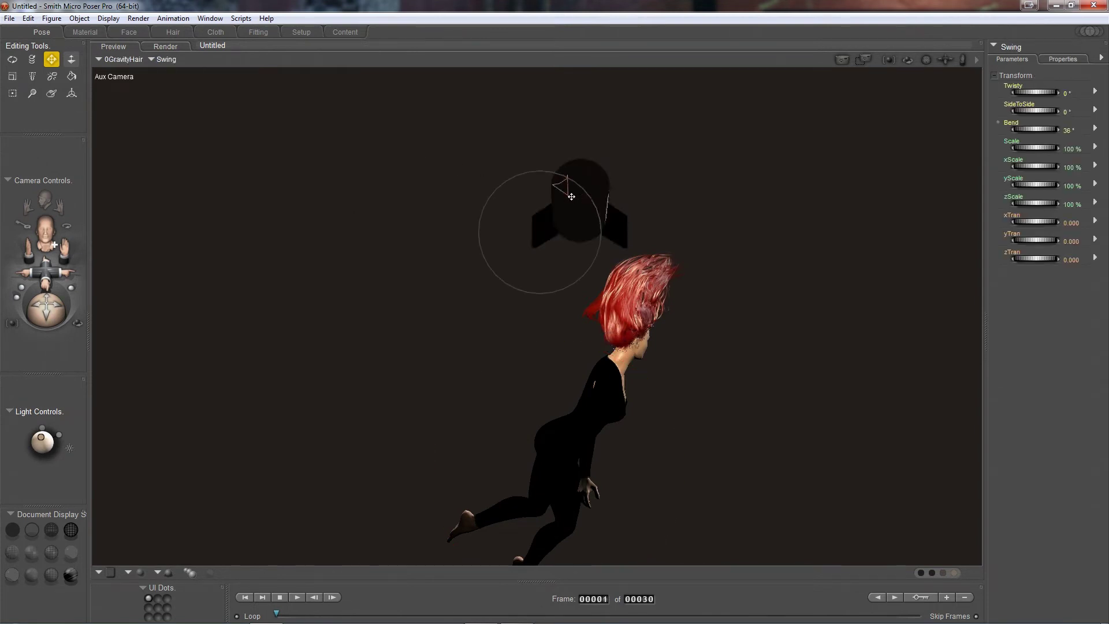
left_click_drag(536, 226, 481, 213)
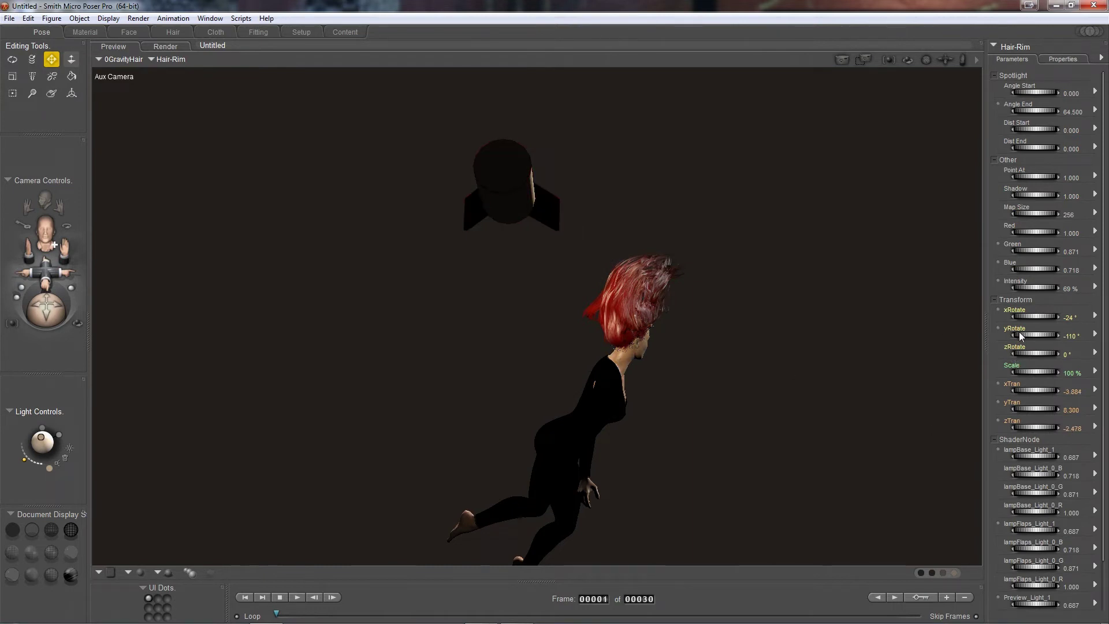
left_click_drag(1021, 335, 1000, 335)
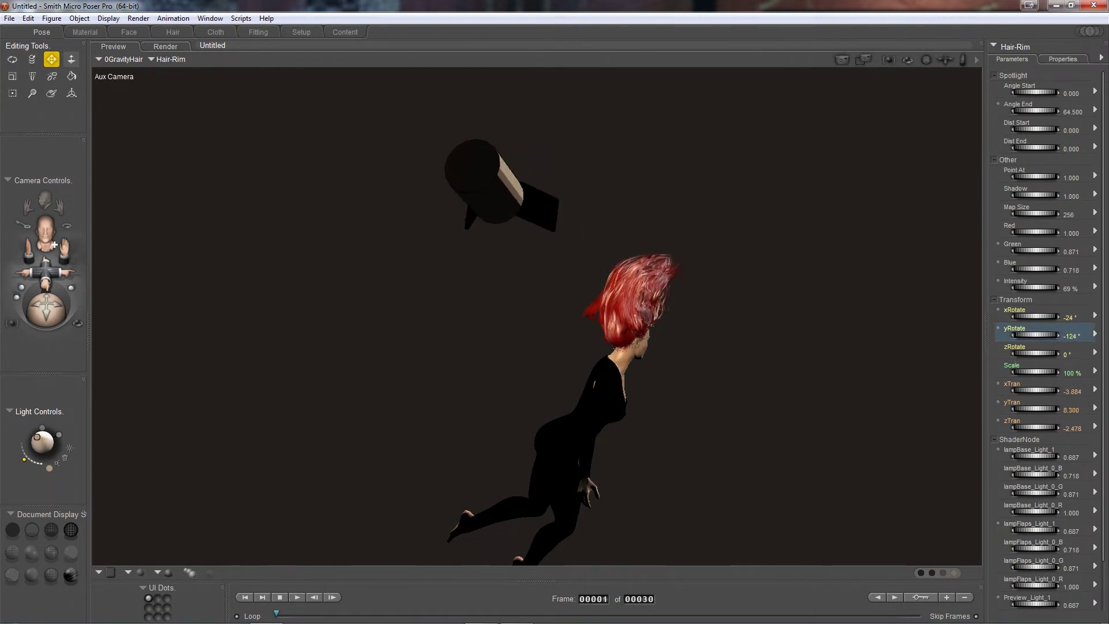
Change the Hair-Rim light's color to pale green and render the Main Camera view with FireFly to check it.
left_click(49, 468)
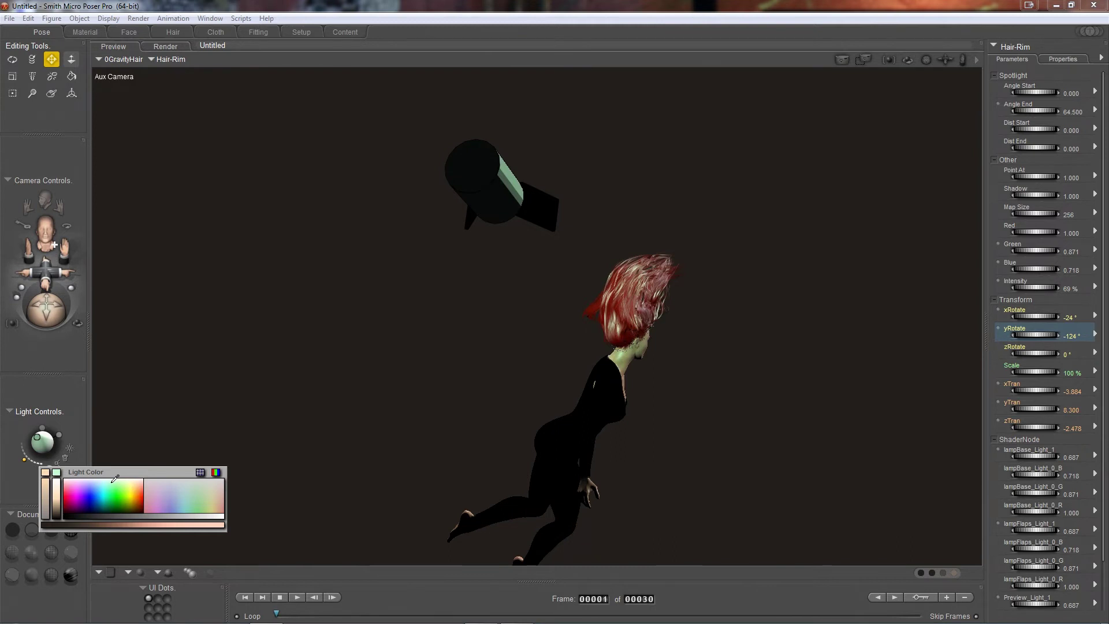
left_click(115, 477)
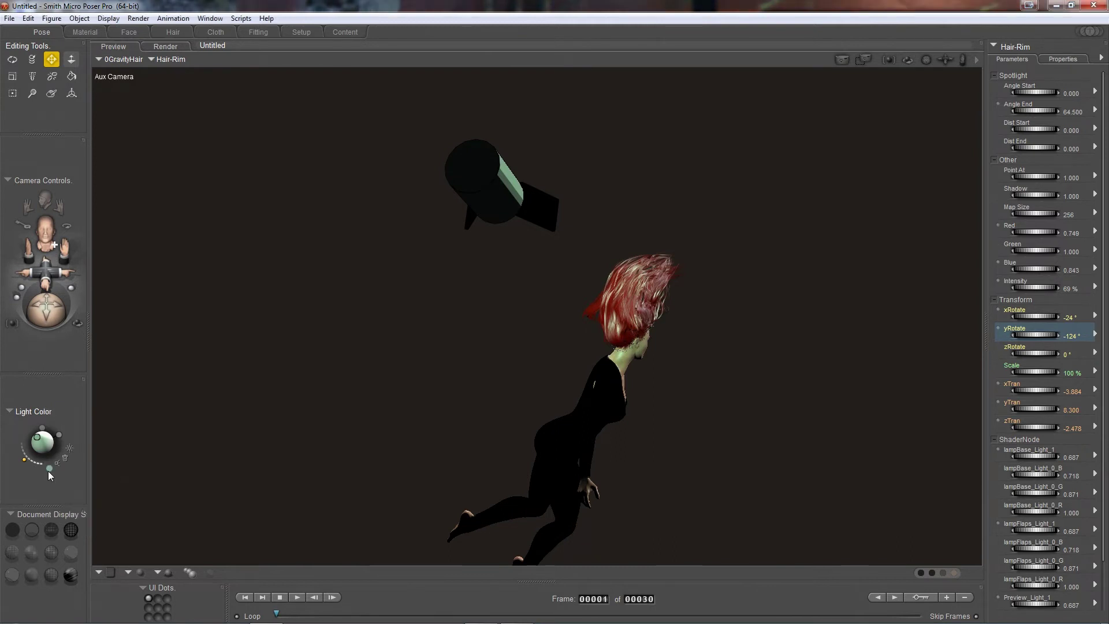
left_click(8, 182)
left_click(35, 185)
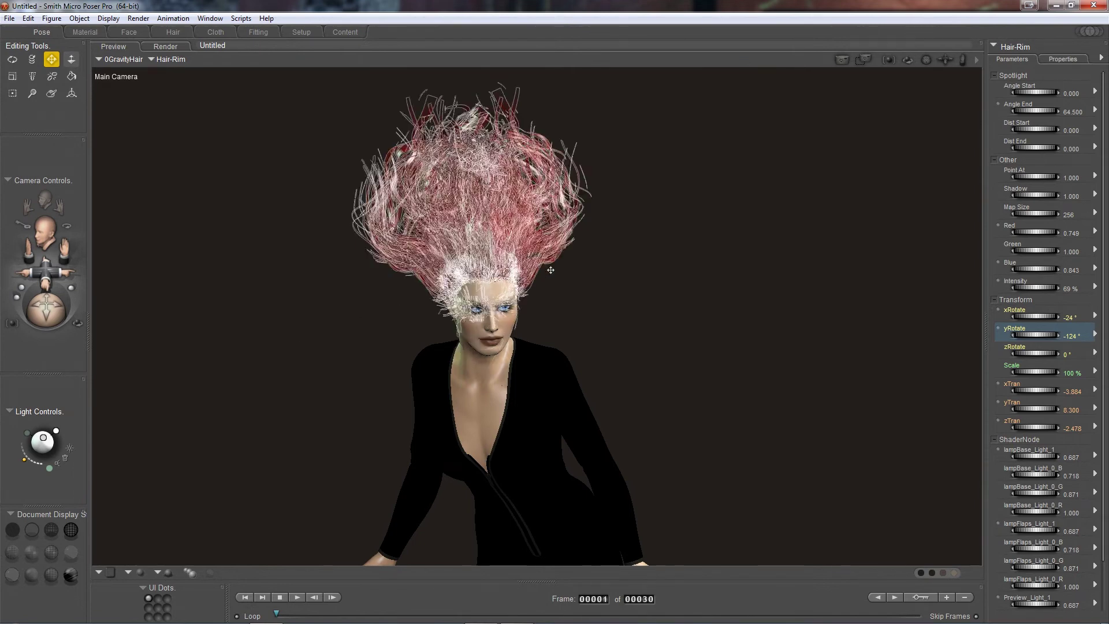
left_click(840, 58)
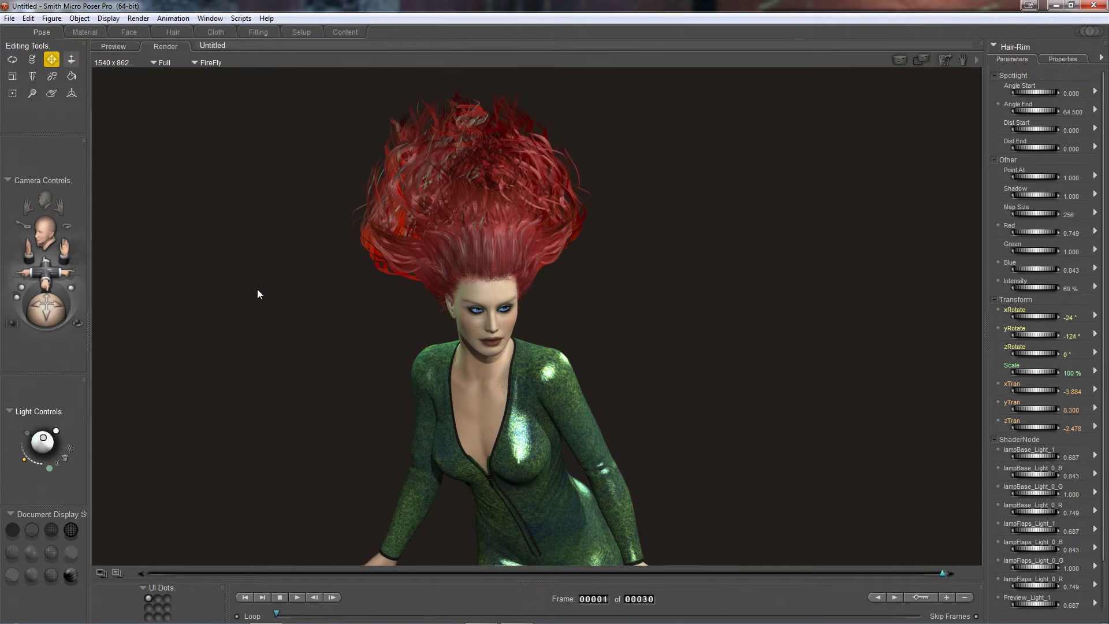
Set the render dimensions to an exact 3840 x 2160 pixels at 300 pixels per inch, with the aspect ratio unconstrained.
left_click(113, 48)
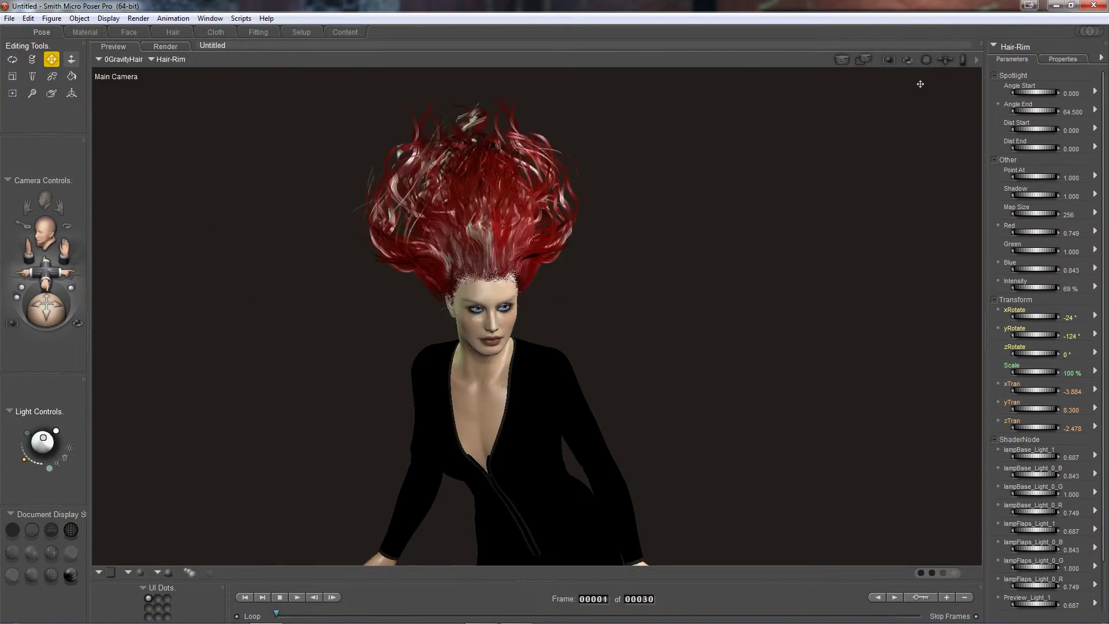
left_click(976, 59)
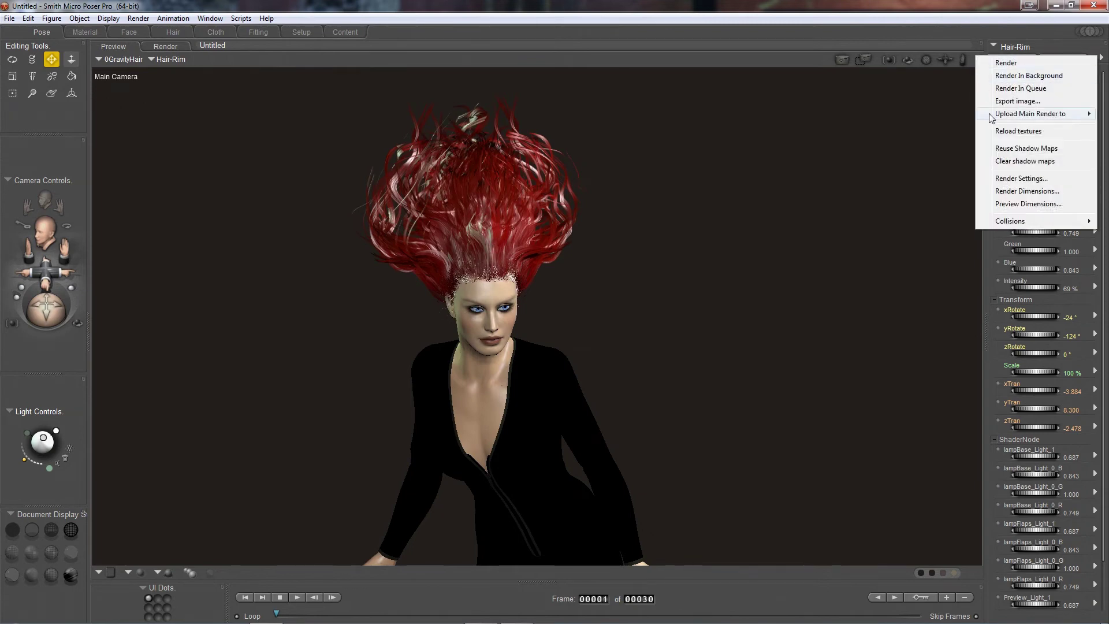
left_click(1011, 191)
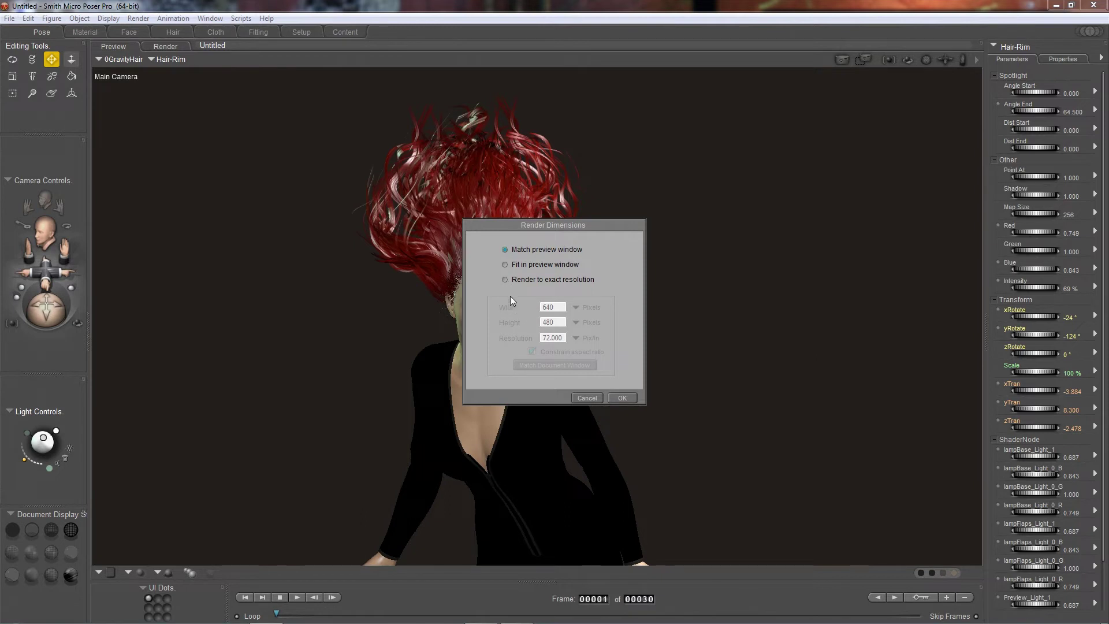
left_click(505, 280)
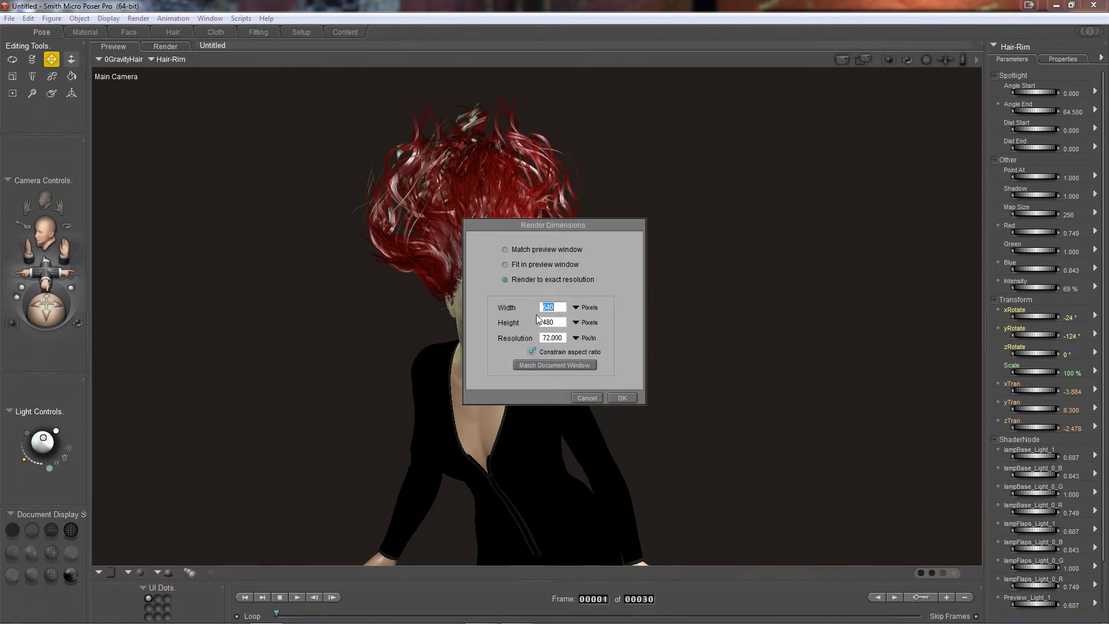
left_click(532, 351)
type("384")
left_click_drag(560, 323, 542, 322)
type("2160")
left_click_drag(543, 339, 547, 338)
type("300")
left_click(625, 398)
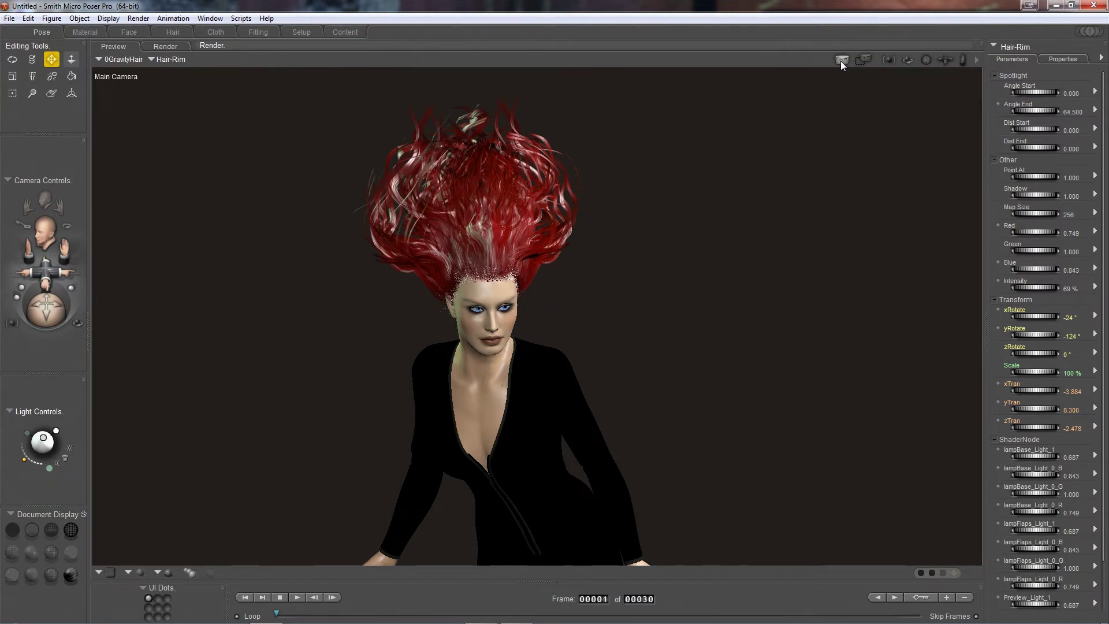
Render the final image with FireFly and inspect the hair, face and green suit at full size.
left_click(842, 59)
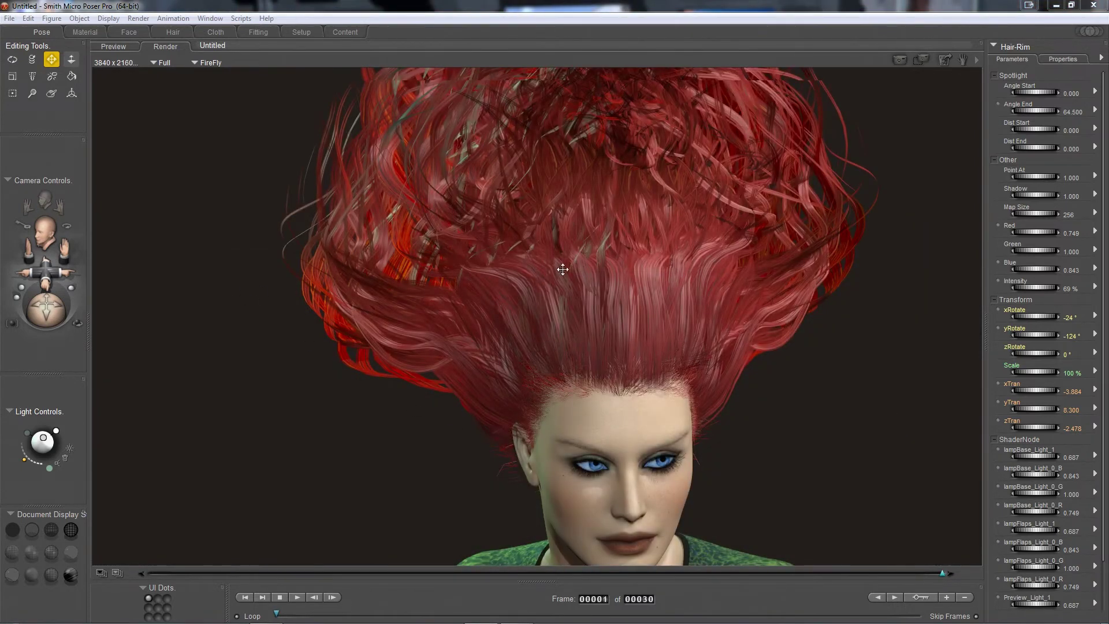
left_click_drag(521, 160, 479, 148)
left_click_drag(517, 383, 501, 140)
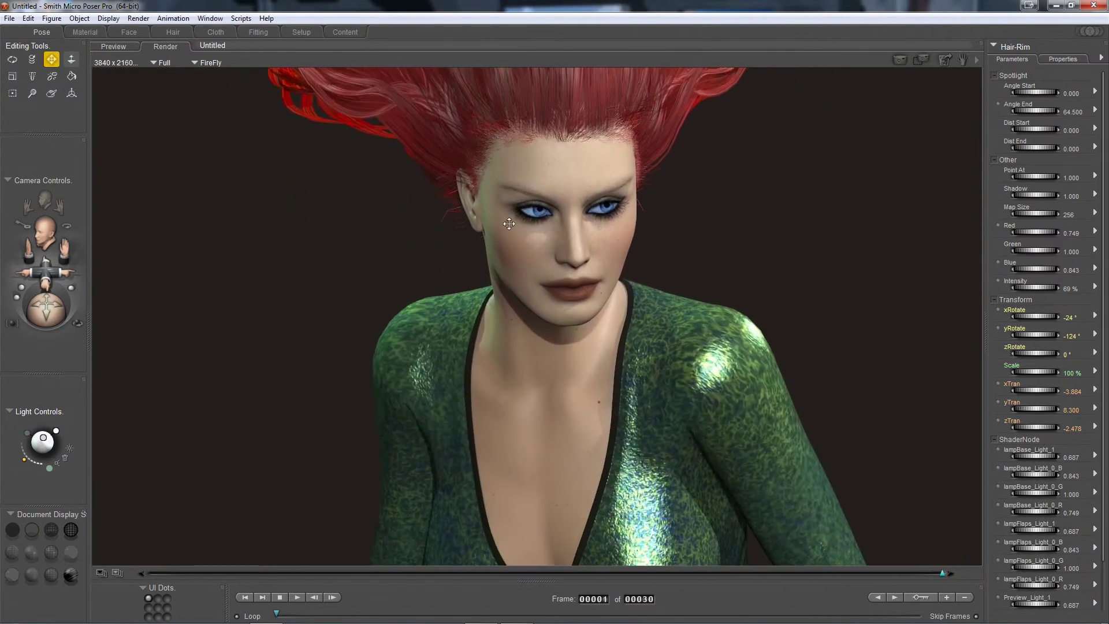
left_click_drag(538, 422, 531, 205)
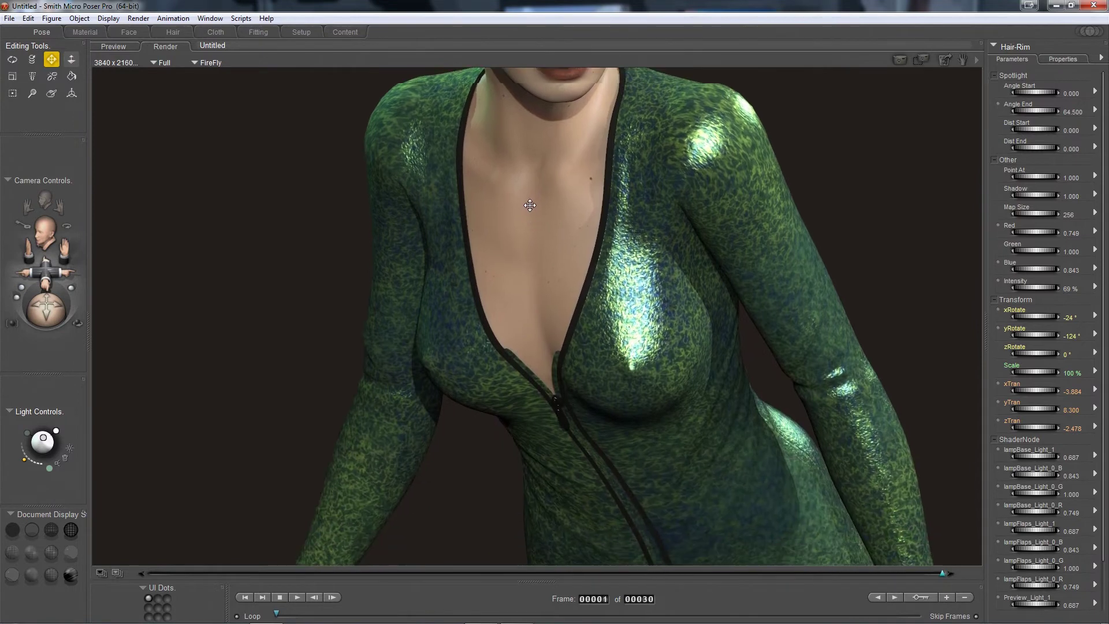
left_click_drag(580, 422, 577, 464)
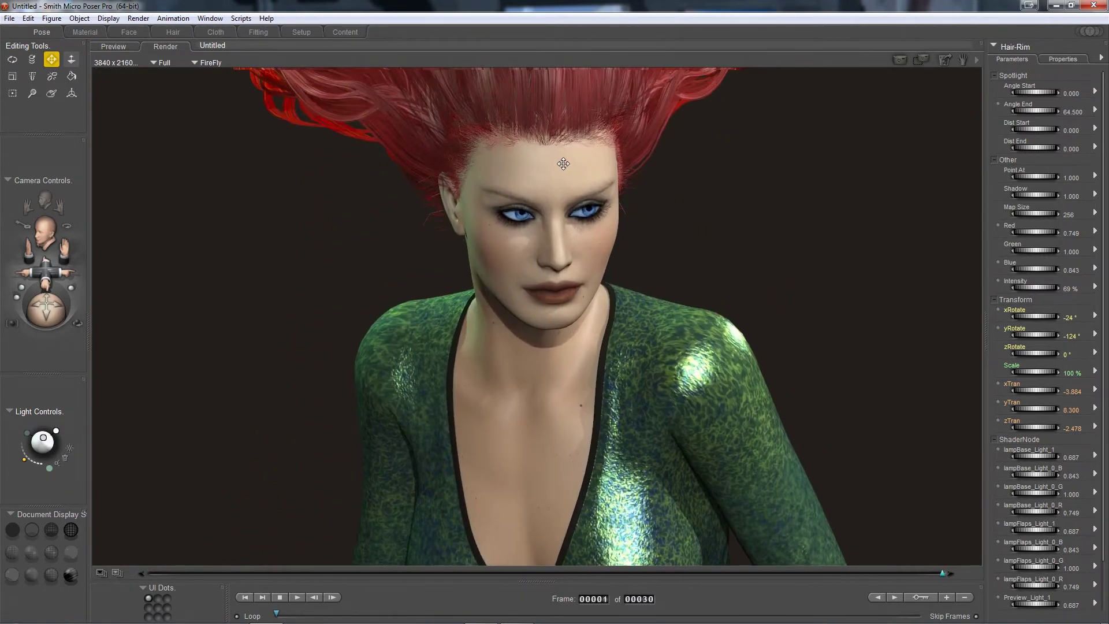
left_click_drag(563, 164, 572, 416)
mouse_move(546, 130)
left_mouse_down()
mouse_move(564, 287)
mouse_move(575, 79)
left_mouse_up()
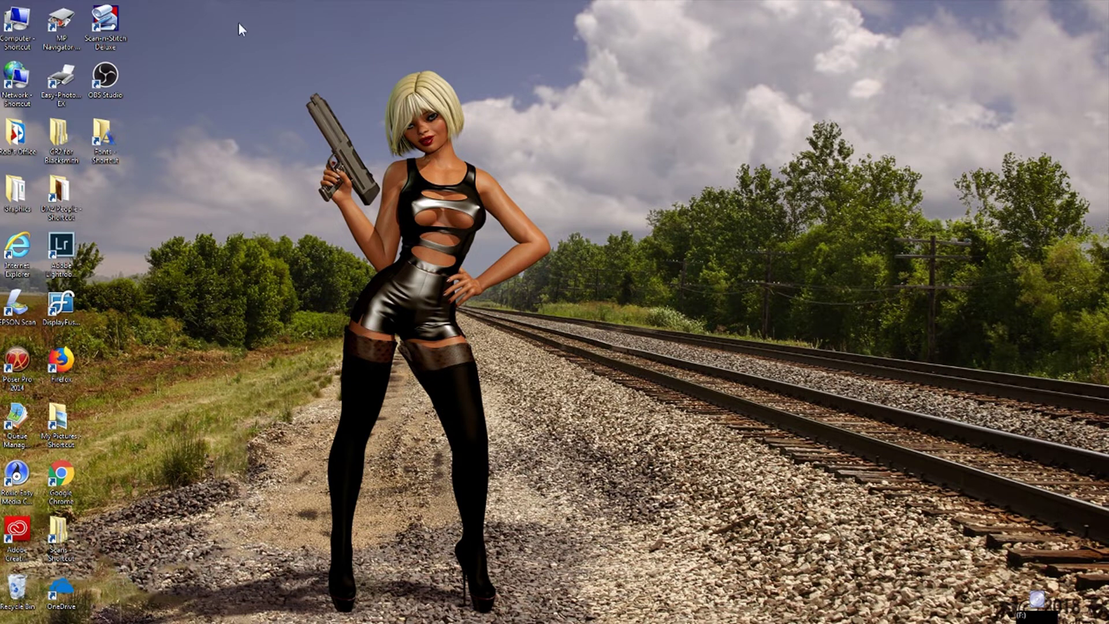
Switch to Mera_001.png in Photoshop and show the topmost capture source in OBS so the layer list gets recorded.
mouse_move(473, 612)
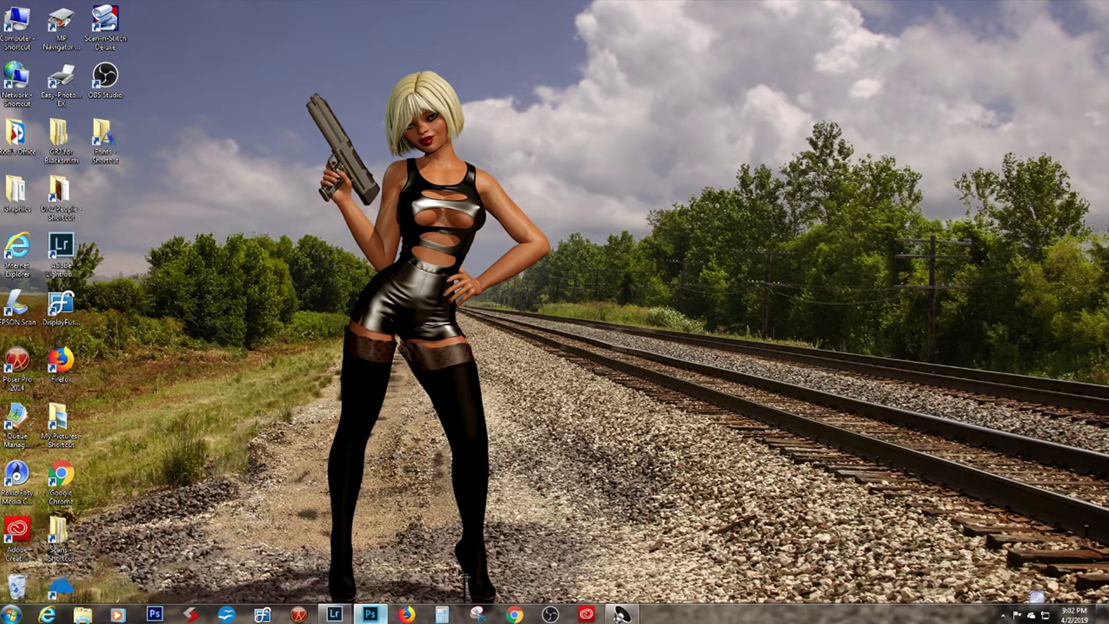
left_click(373, 616)
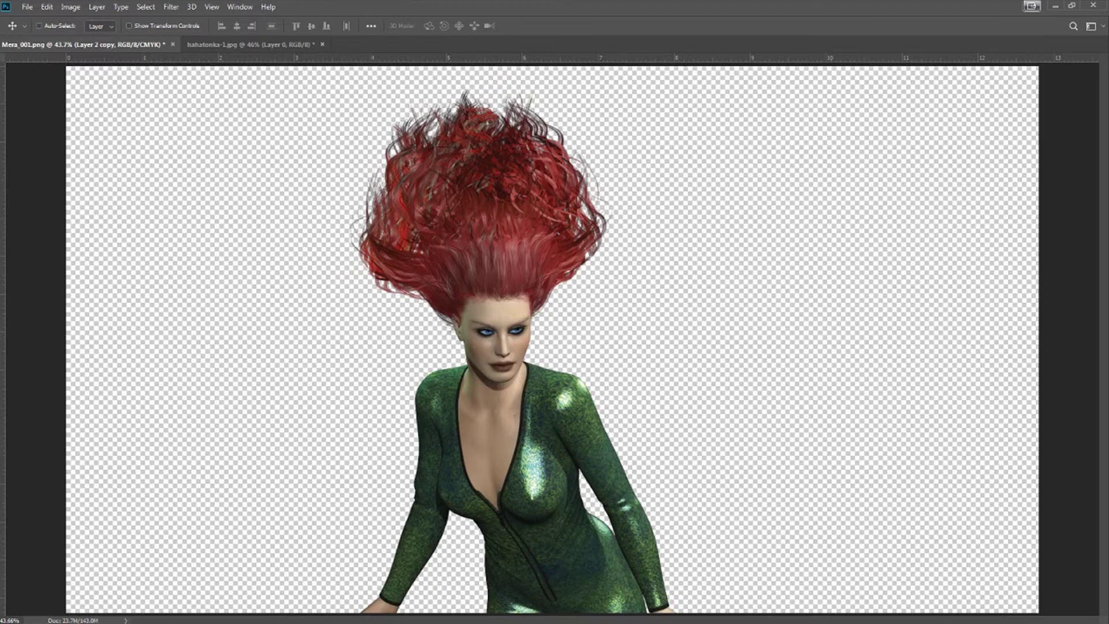
left_click(547, 477)
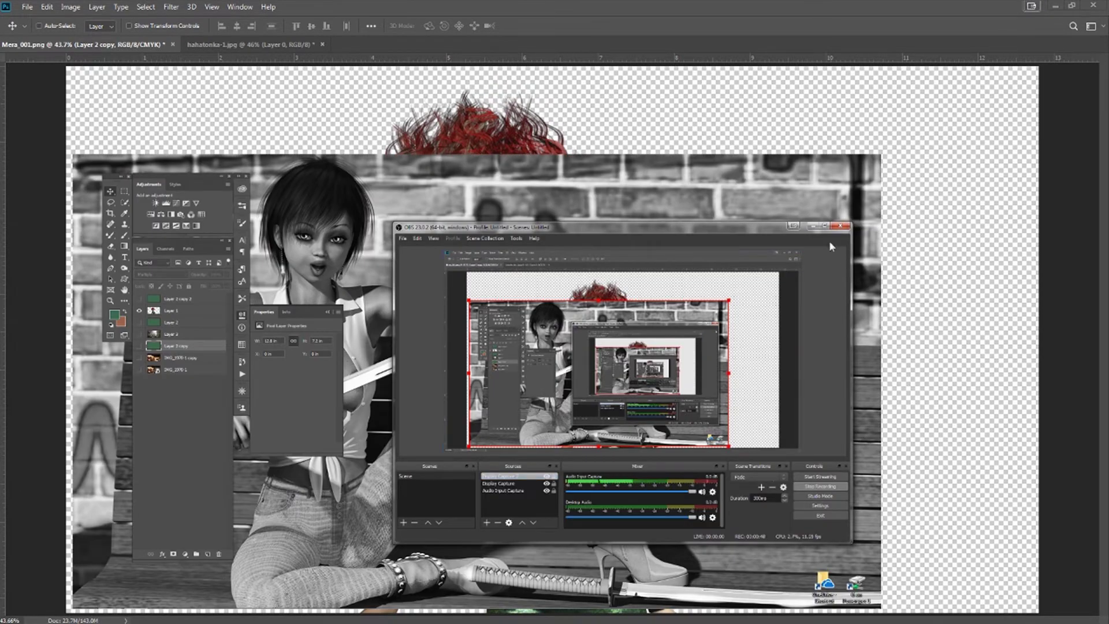
left_click(813, 227)
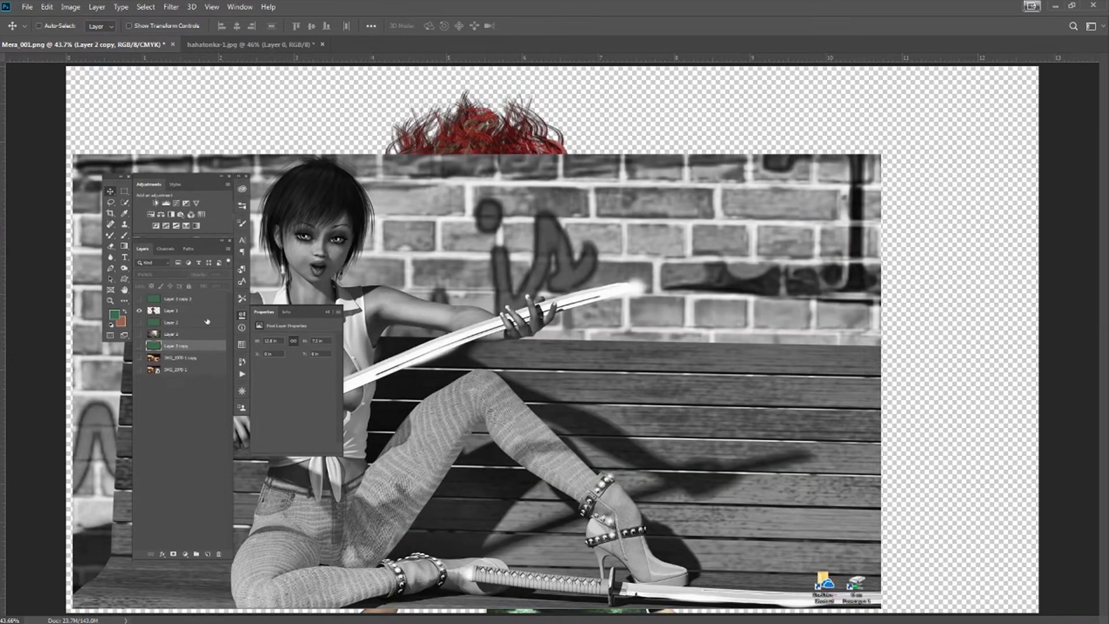
Make the IMG_1978-1 copy, stone ruins and Layer 2 copy layers visible behind the figure, and hide the topmost OBS source again.
left_click(138, 358)
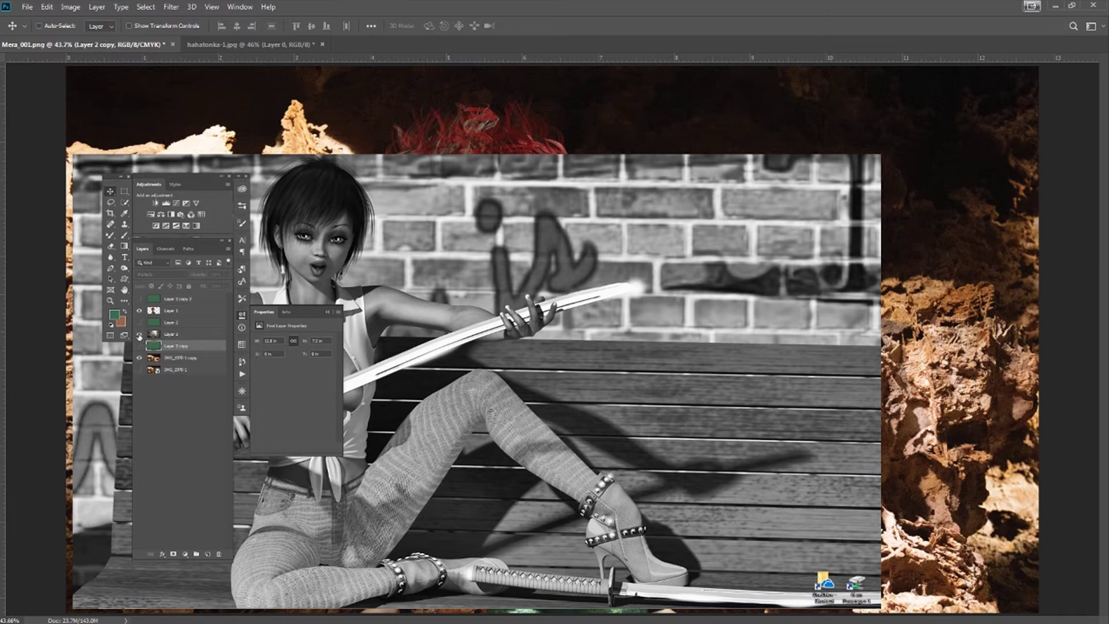
left_click(139, 334)
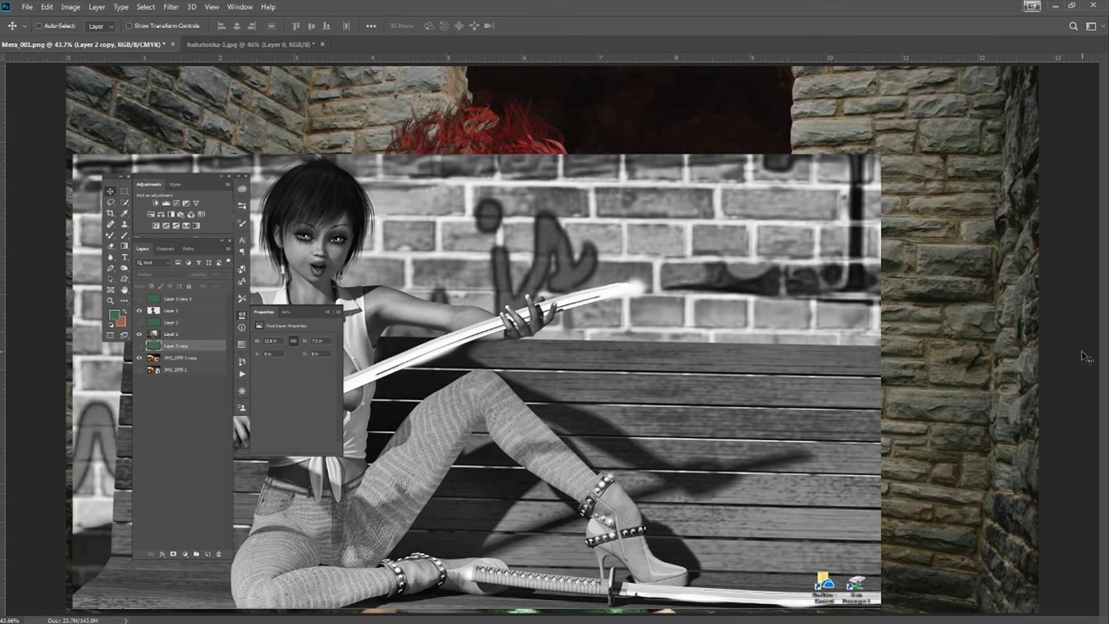
left_click(139, 346)
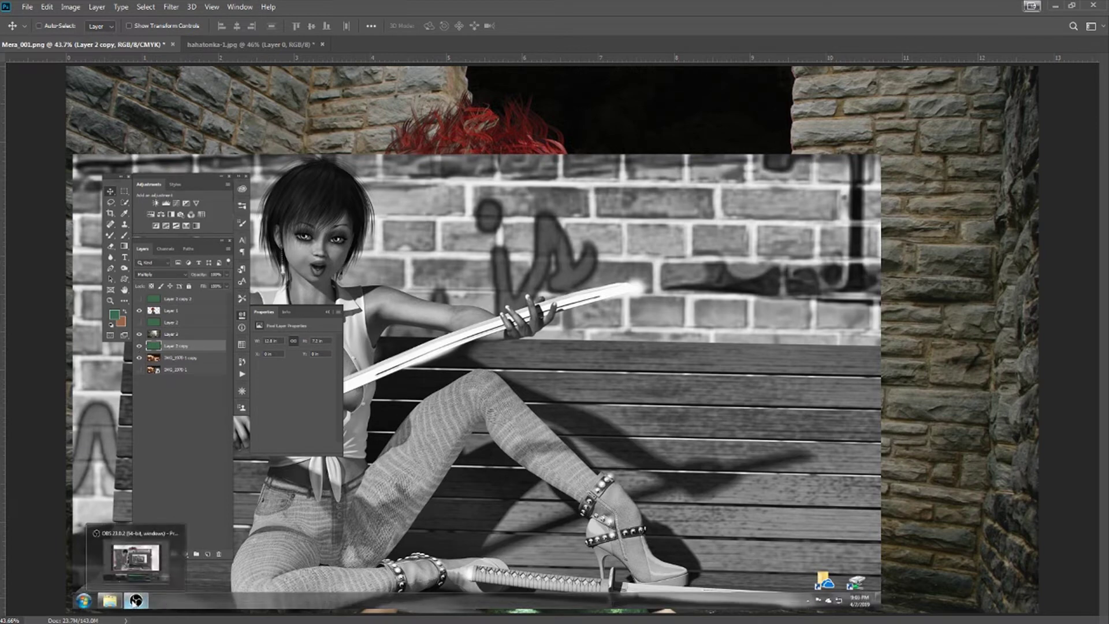
left_click(134, 602)
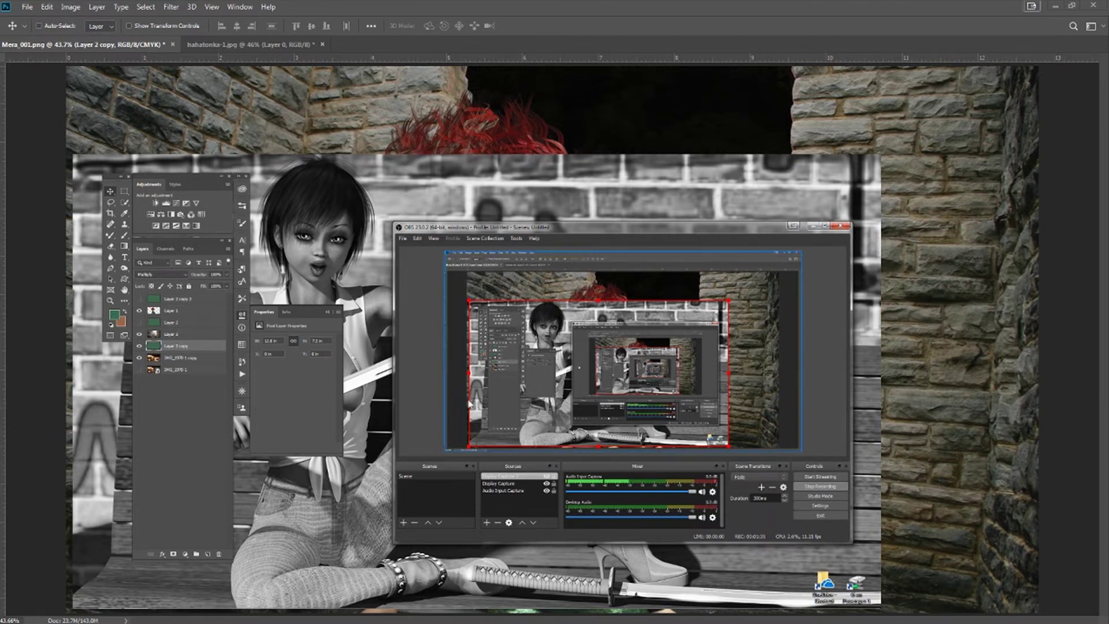
left_click(548, 478)
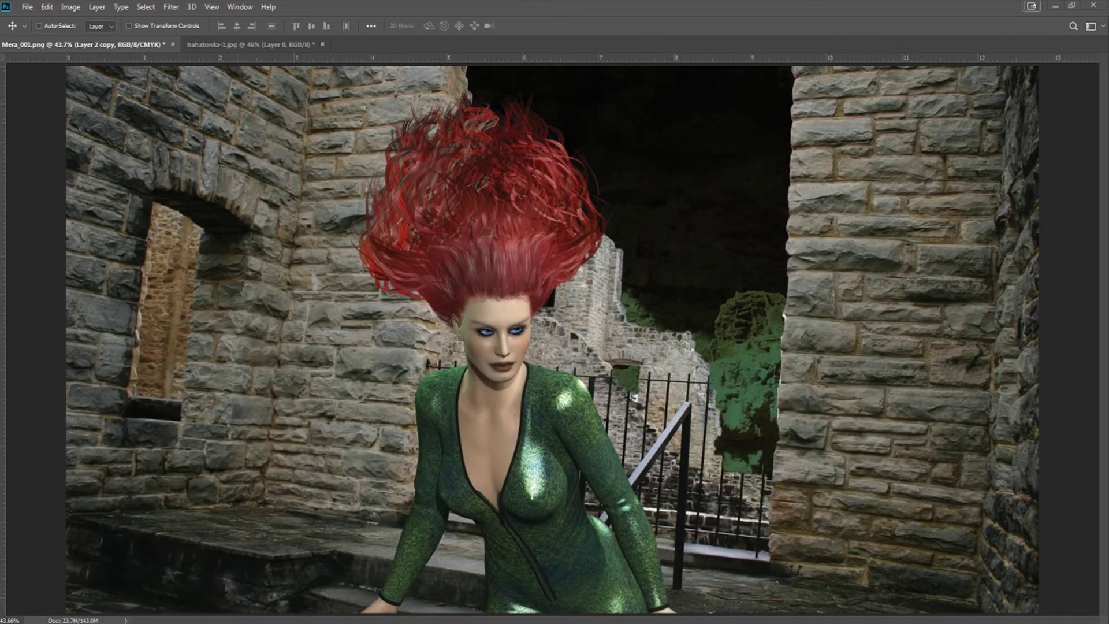
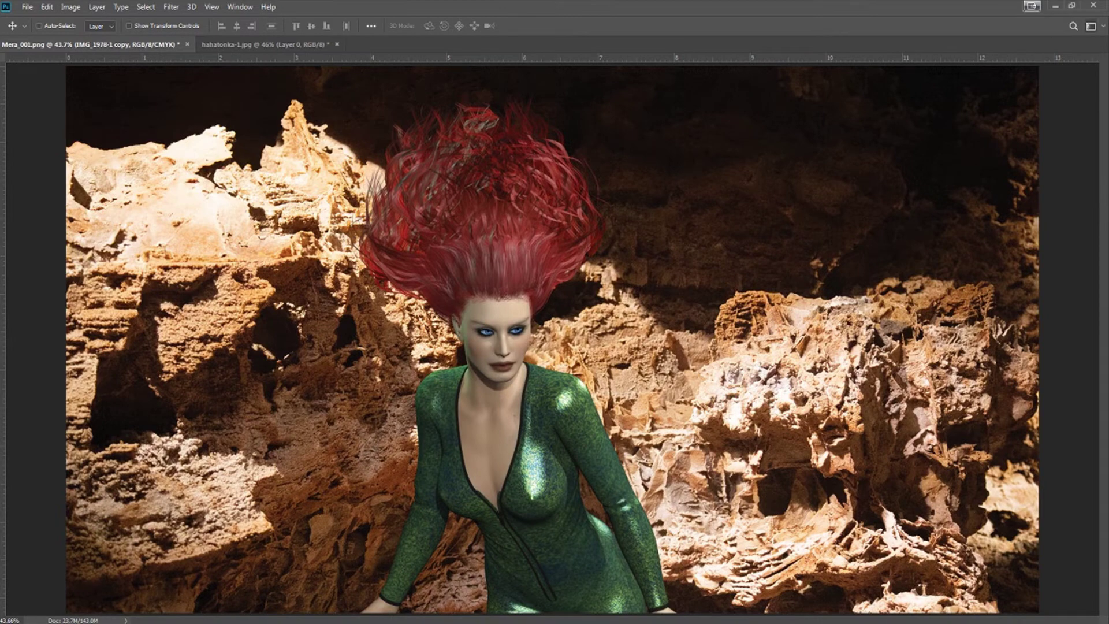
Apply a Field Blur of 8 px to the rocky IMG_1978-1 copy background layer.
left_click(171, 8)
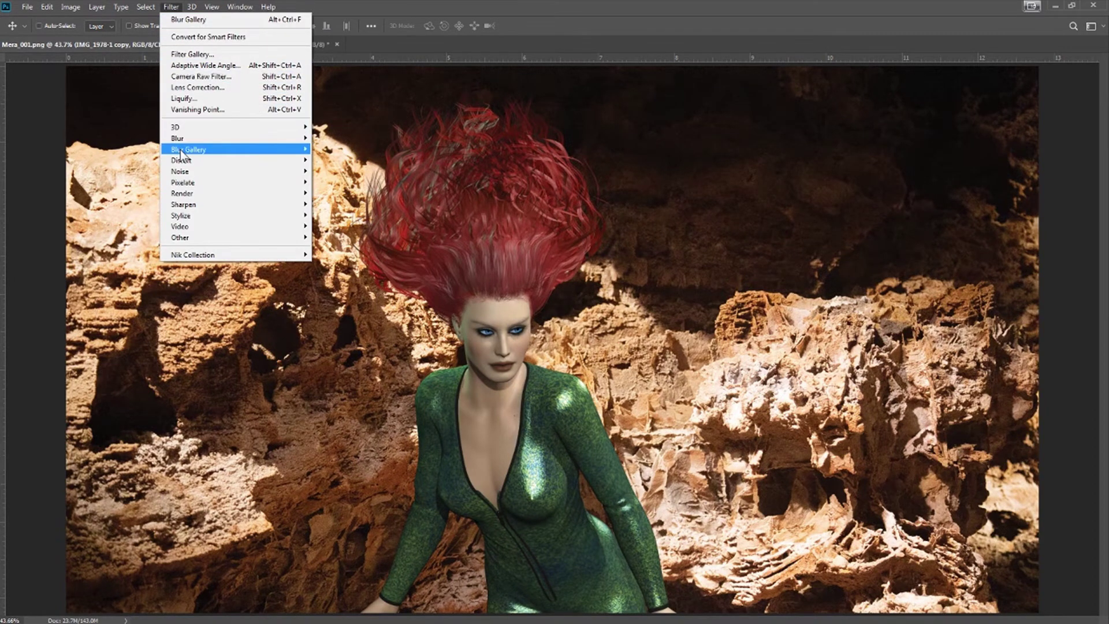
mouse_move(180, 150)
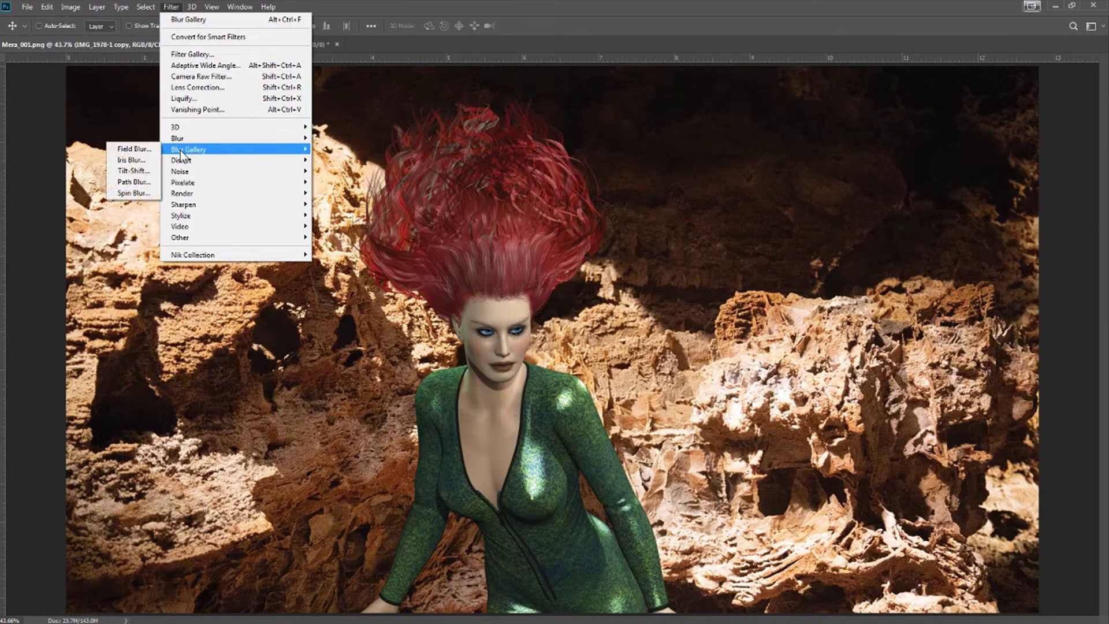
left_click(134, 150)
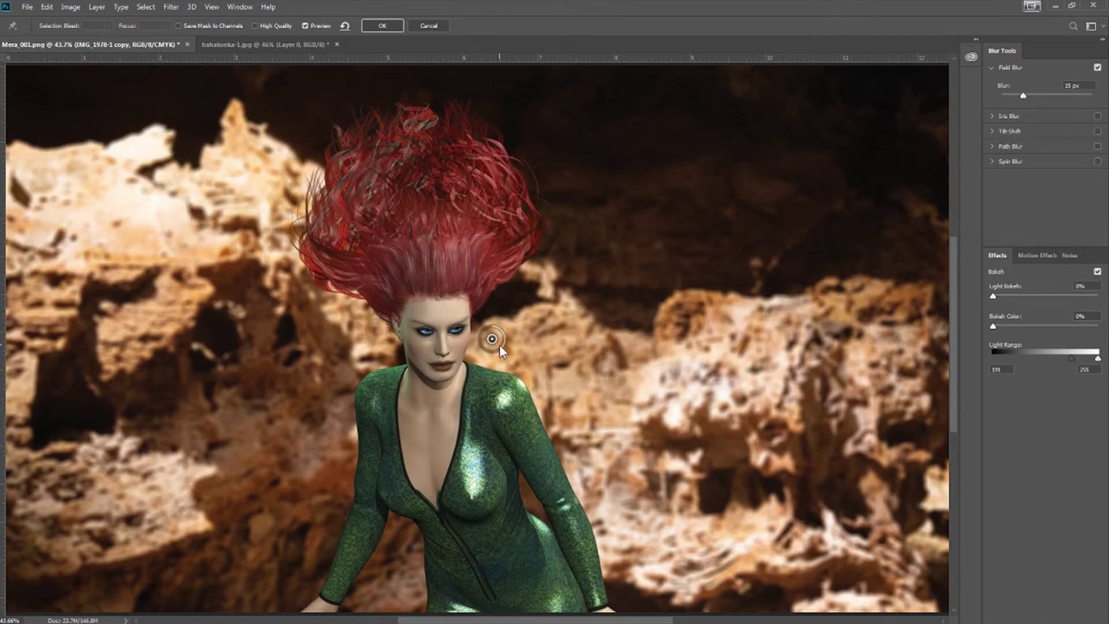
left_click_drag(504, 347, 506, 334)
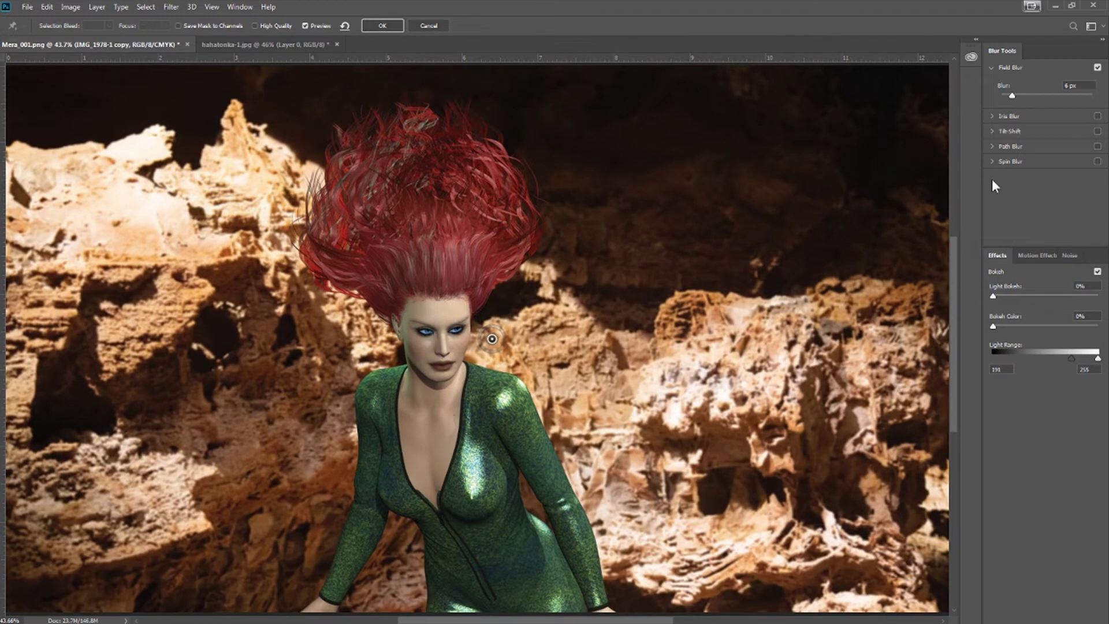
left_click_drag(1012, 96, 1011, 95)
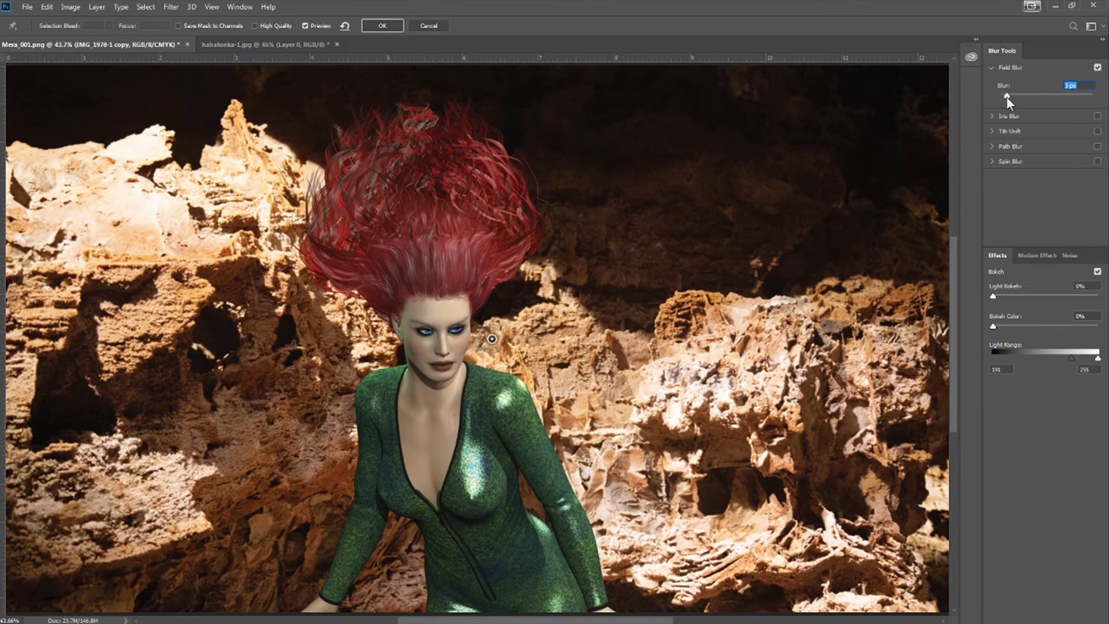
left_click_drag(1007, 96, 1014, 97)
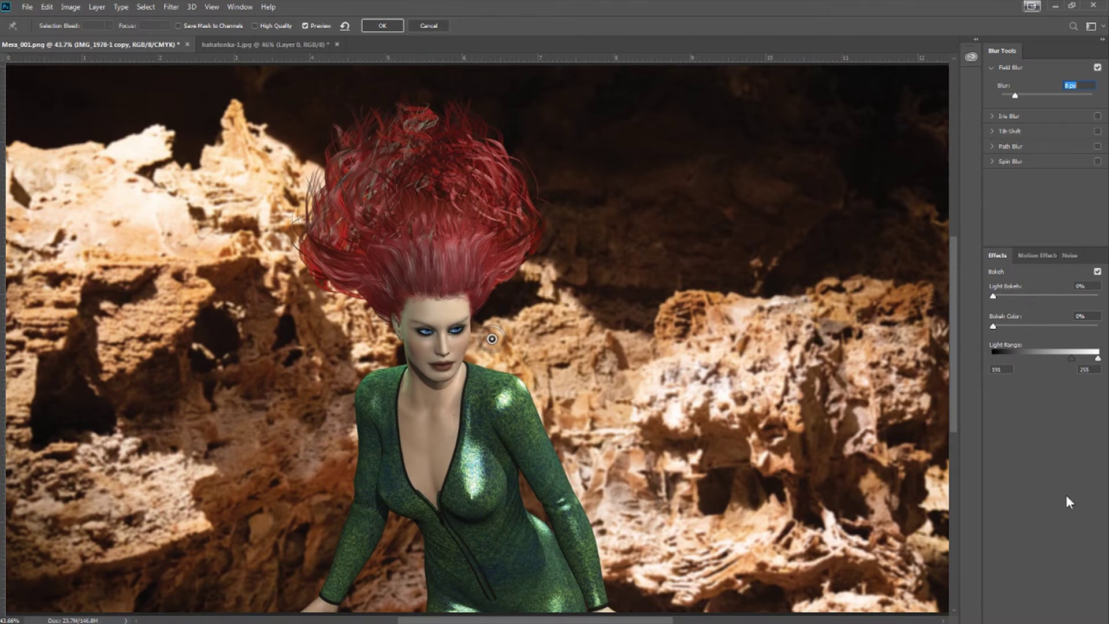
left_click(394, 24)
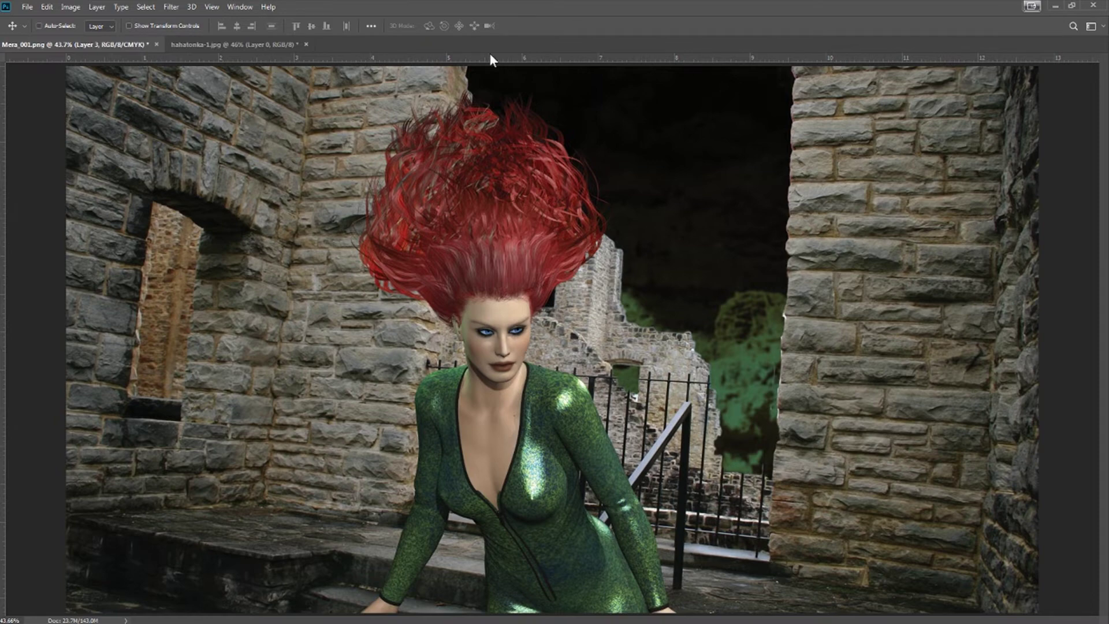
Apply a Gaussian Blur with a radius of 4.3 pixels to the stone ruins on Layer 3.
left_click(170, 7)
mouse_move(177, 139)
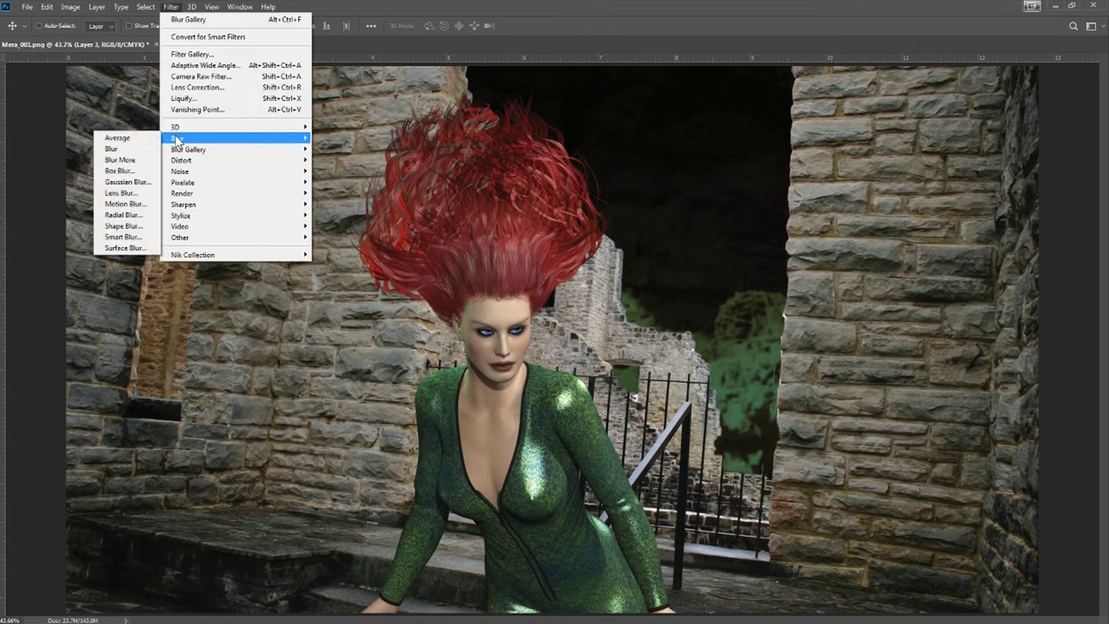
left_click(123, 181)
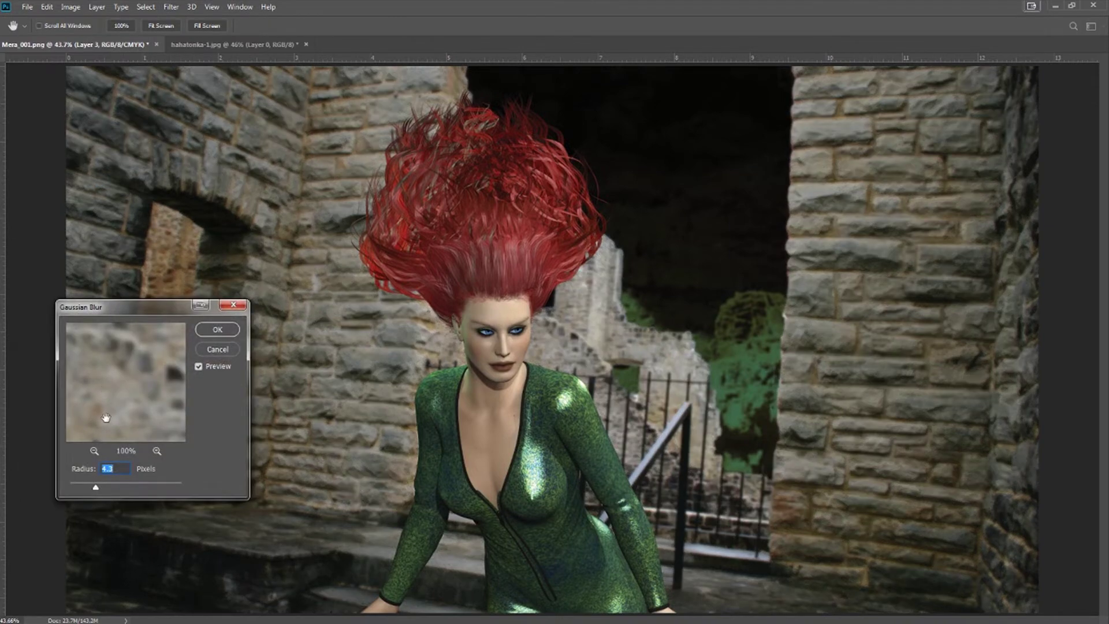
mouse_move(99, 489)
left_mouse_down()
mouse_move(83, 490)
mouse_move(95, 488)
left_mouse_up()
left_click(217, 330)
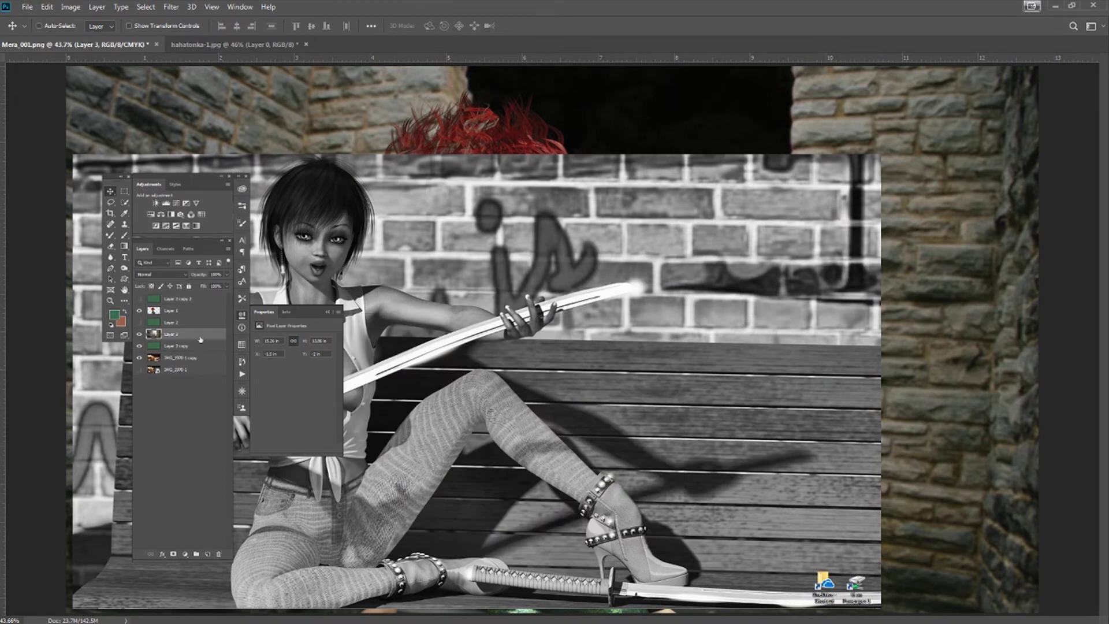
Add a white layer mask to Layer 3, then switch to OBS and hide the topmost capture source.
left_click(172, 554)
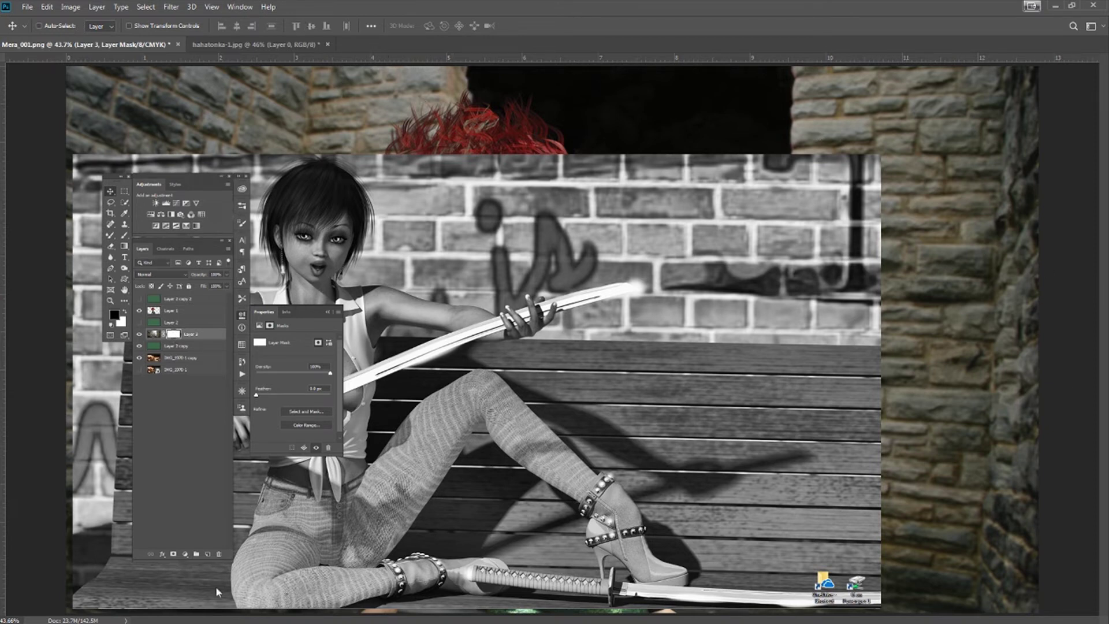
mouse_move(217, 608)
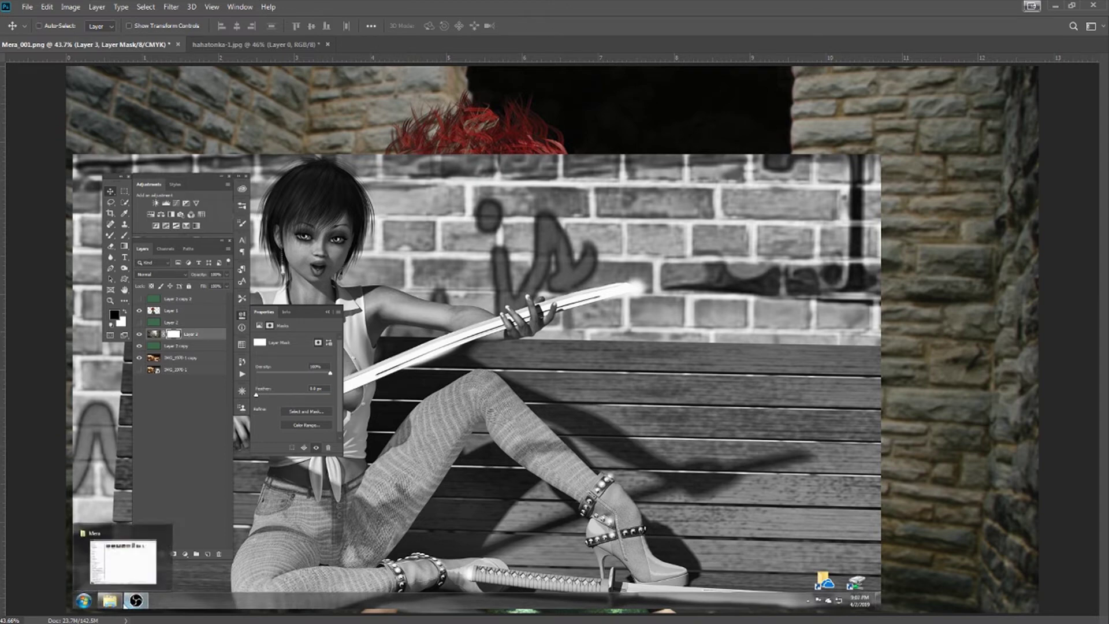
left_click(136, 600)
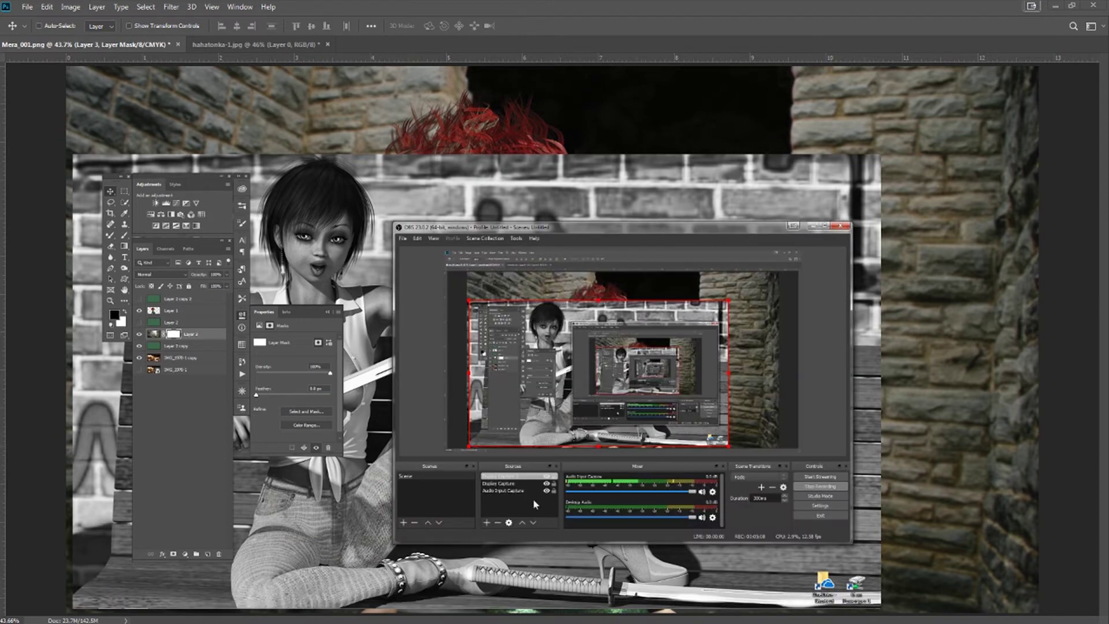
left_click(546, 476)
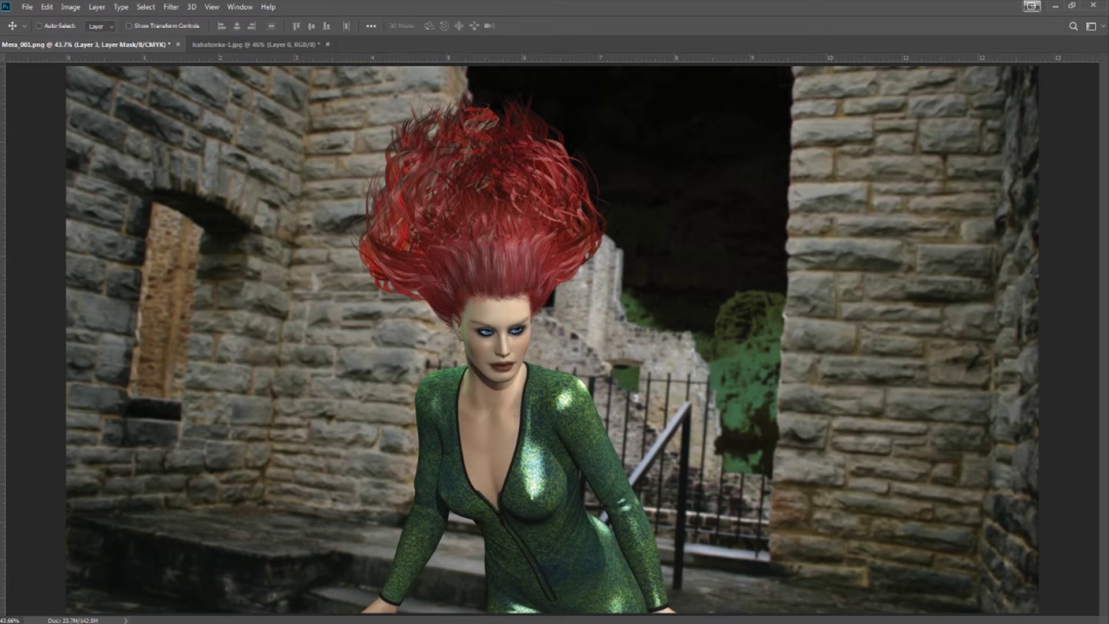
Mask out the outer left and right edges of the ruins with a size 500 black brush at 41% flow.
key("b")
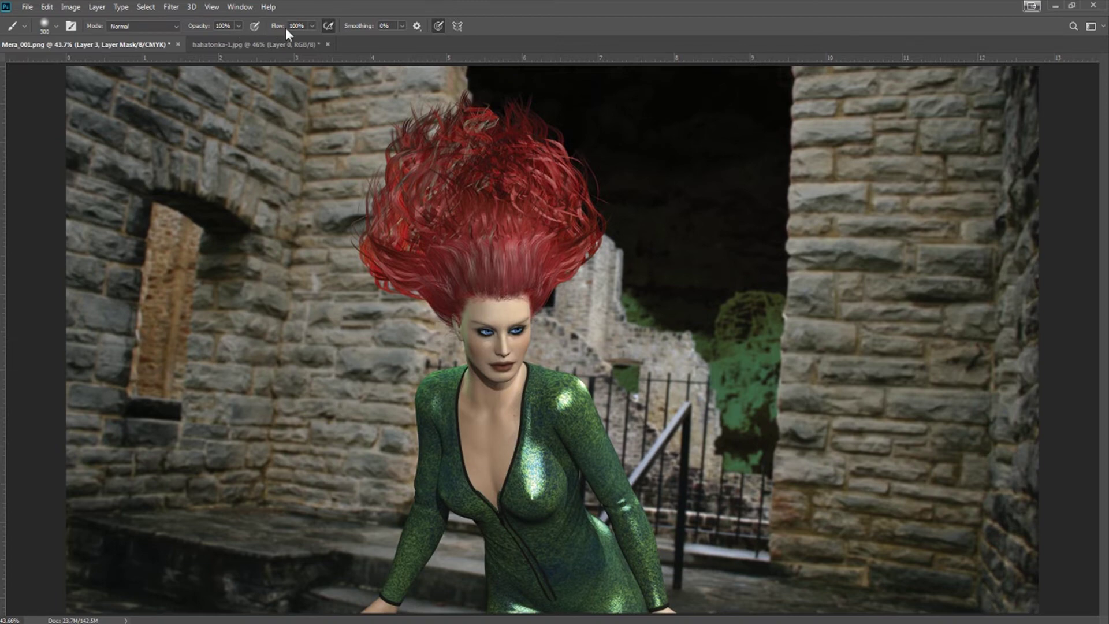
left_click_drag(278, 27, 242, 31)
key("bracketright")
key("bracketright")
mouse_move(70, 87)
left_mouse_down()
mouse_move(101, 58)
mouse_move(69, 114)
mouse_move(72, 187)
mouse_move(98, 114)
mouse_move(81, 242)
mouse_move(87, 193)
mouse_move(112, 141)
mouse_move(99, 148)
mouse_move(78, 229)
mouse_move(103, 352)
left_mouse_up()
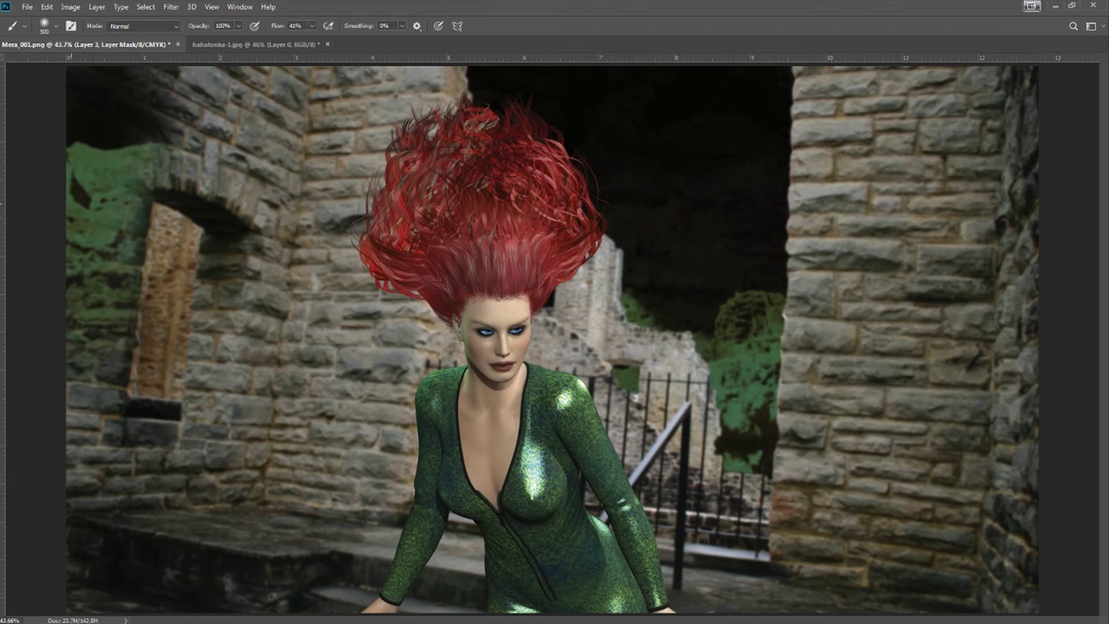
mouse_move(106, 198)
left_mouse_down()
mouse_move(129, 371)
mouse_move(129, 297)
mouse_move(171, 226)
mouse_move(188, 441)
mouse_move(169, 255)
mouse_move(202, 260)
mouse_move(117, 200)
mouse_move(116, 287)
mouse_move(74, 414)
mouse_move(75, 540)
mouse_move(120, 612)
left_mouse_up()
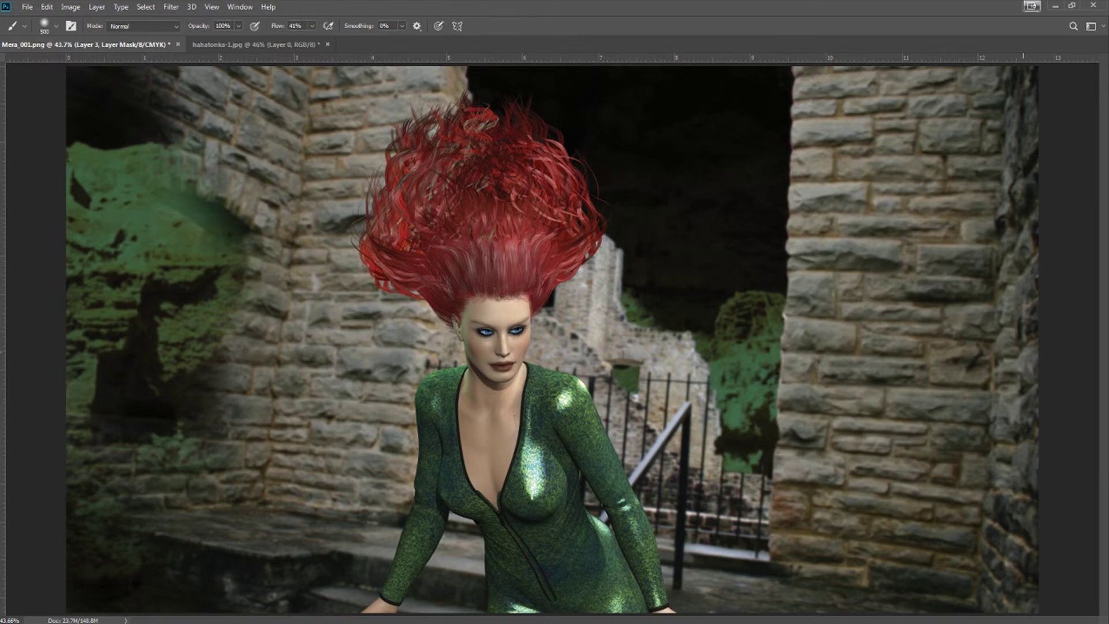
mouse_move(1034, 298)
left_mouse_down()
mouse_move(1040, 185)
mouse_move(1011, 79)
mouse_move(999, 93)
mouse_move(1042, 324)
mouse_move(1017, 528)
mouse_move(1037, 570)
mouse_move(994, 595)
mouse_move(1027, 325)
mouse_move(994, 122)
mouse_move(799, 16)
left_mouse_up()
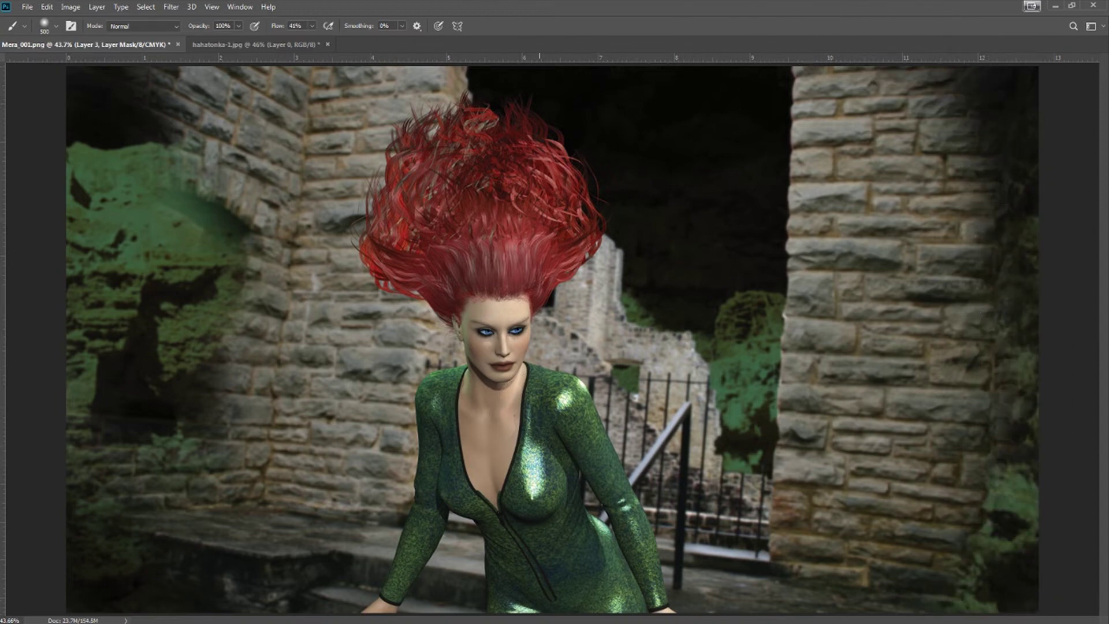
Soften the pillar's inner edge and the distant ruined wall behind the fence on the mask with a size 175 brush.
key("bracketleft")
key("bracketleft")
key("bracketleft")
key("bracketleft")
key("bracketleft")
mouse_move(783, 138)
left_mouse_down()
mouse_move(773, 384)
mouse_move(770, 346)
mouse_move(768, 368)
left_mouse_up()
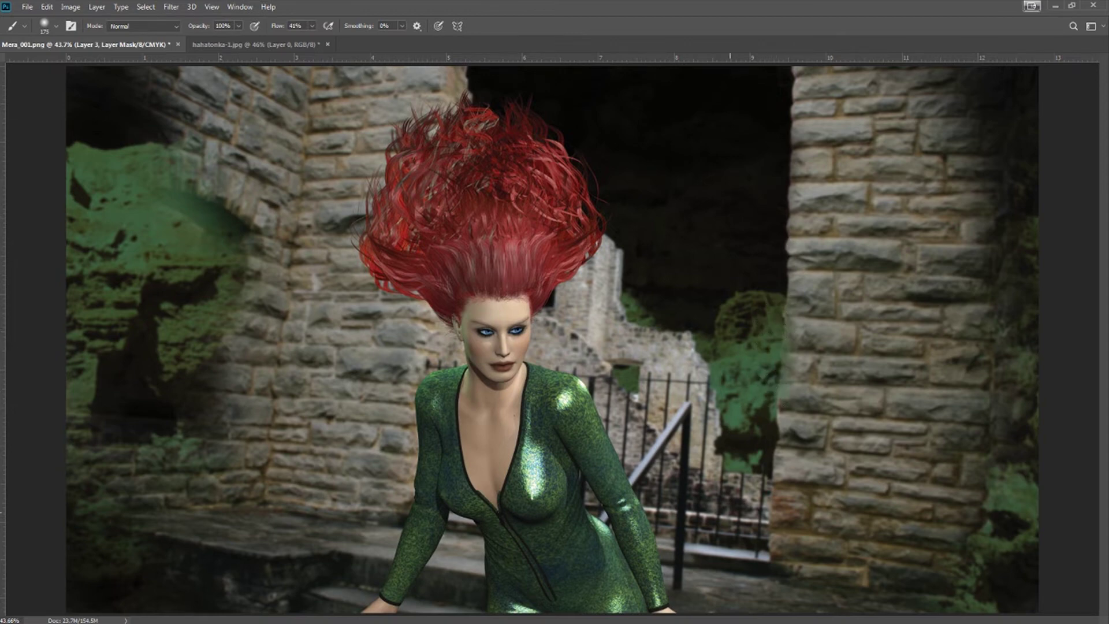
mouse_move(622, 329)
left_mouse_down()
mouse_move(621, 319)
mouse_move(688, 347)
mouse_move(696, 372)
left_mouse_up()
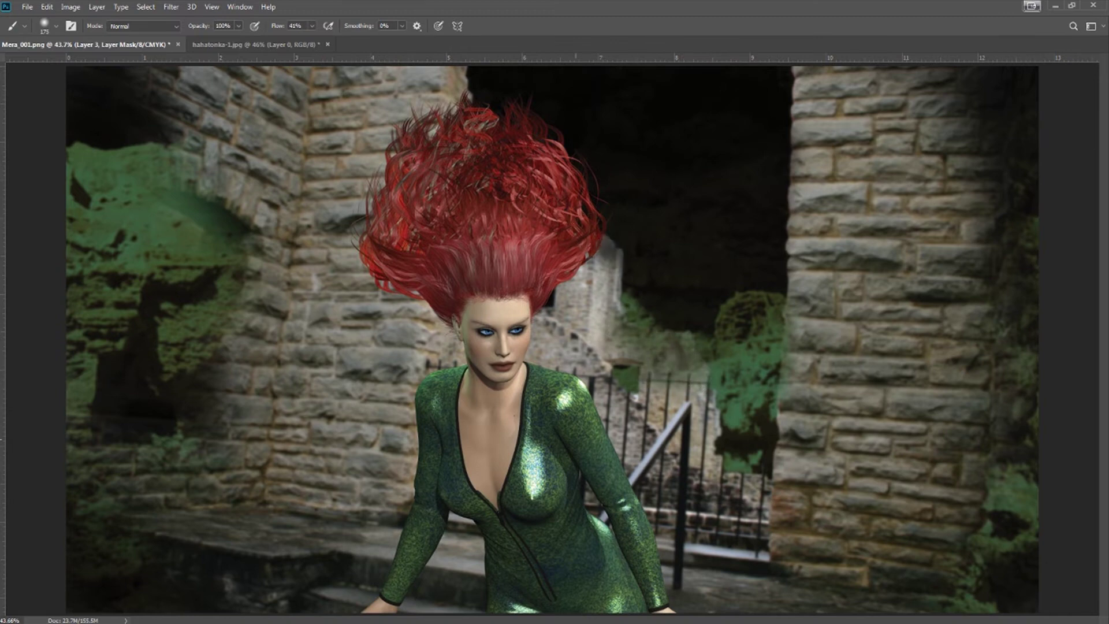
mouse_move(604, 352)
left_mouse_down()
mouse_move(561, 326)
mouse_move(589, 353)
left_mouse_up()
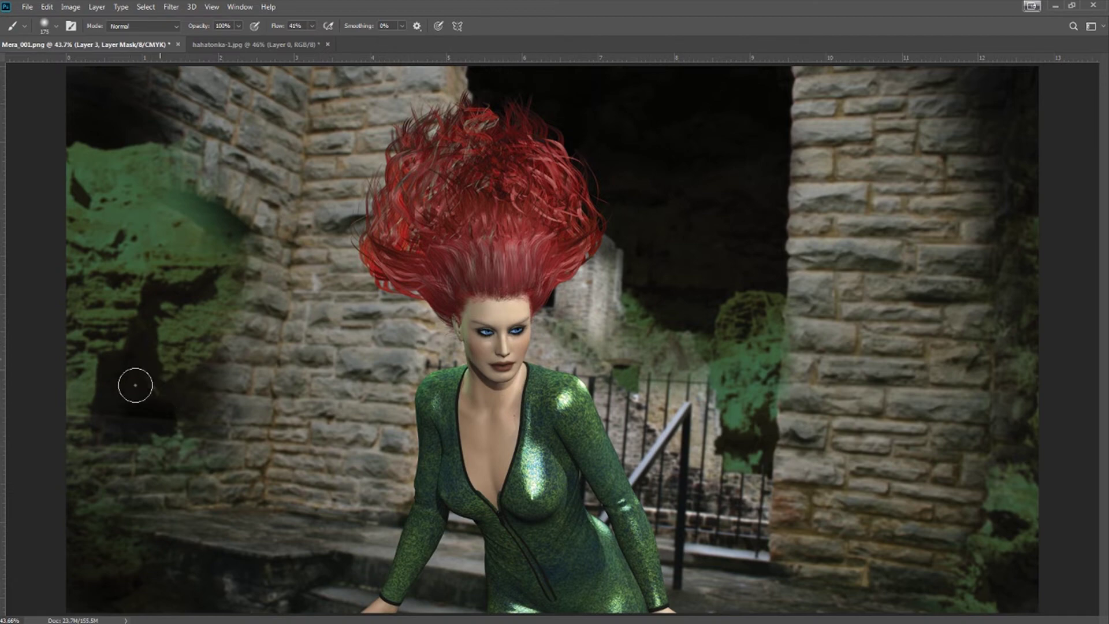
Bring back the arched doorway and fade the stone steps and ground on the Layer 3 mask, undoing the last stroke.
left_click_drag(230, 379, 126, 391)
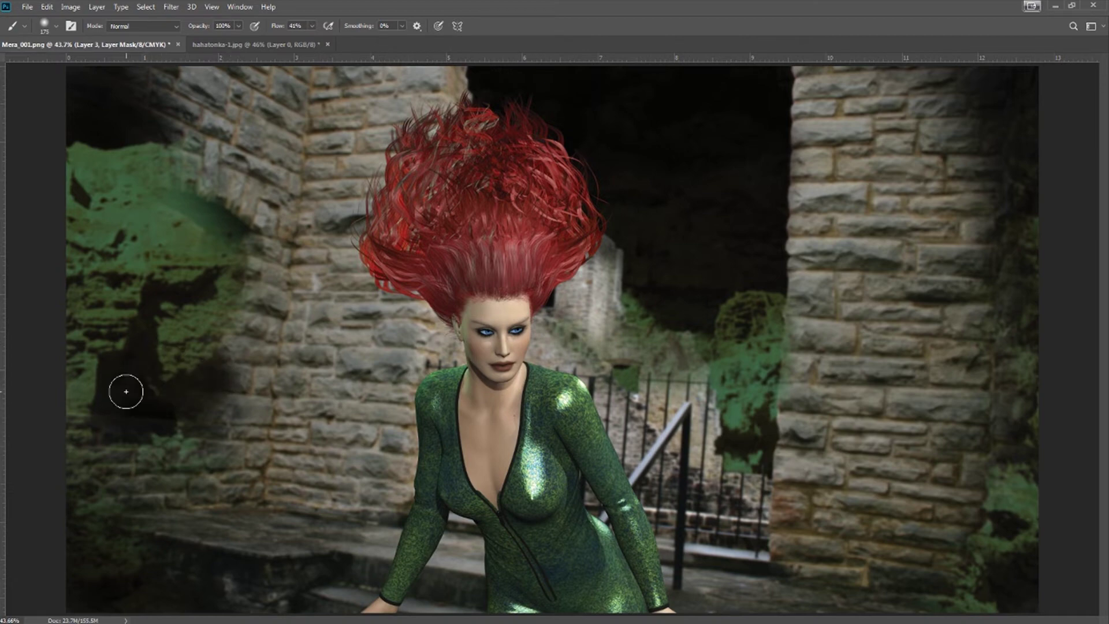
mouse_move(223, 349)
left_mouse_down()
mouse_move(208, 347)
mouse_move(217, 349)
mouse_move(203, 369)
mouse_move(179, 342)
mouse_move(231, 327)
mouse_move(236, 217)
mouse_move(217, 198)
mouse_move(173, 185)
mouse_move(158, 243)
mouse_move(158, 229)
mouse_move(154, 453)
mouse_move(144, 487)
mouse_move(130, 491)
left_mouse_up()
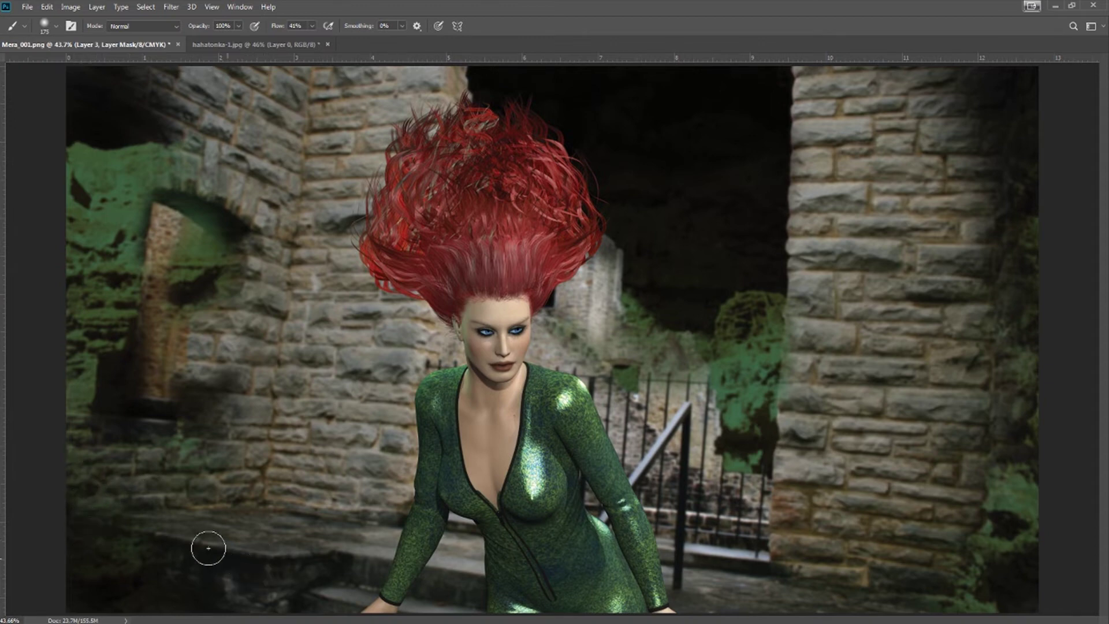
mouse_move(211, 563)
left_mouse_down()
mouse_move(170, 527)
mouse_move(252, 584)
mouse_move(187, 574)
mouse_move(170, 547)
mouse_move(354, 527)
mouse_move(223, 520)
mouse_move(184, 553)
mouse_move(346, 537)
mouse_move(456, 554)
mouse_move(278, 545)
mouse_move(286, 563)
left_mouse_up()
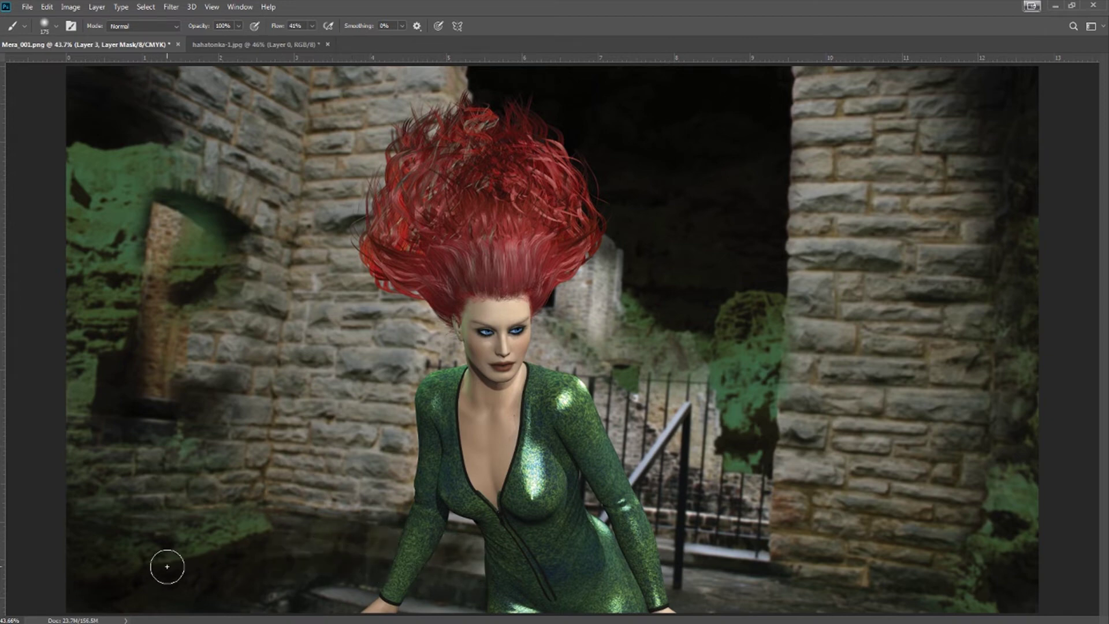
mouse_move(703, 569)
left_mouse_down()
mouse_move(693, 564)
mouse_move(718, 549)
mouse_move(733, 557)
mouse_move(712, 583)
left_mouse_up()
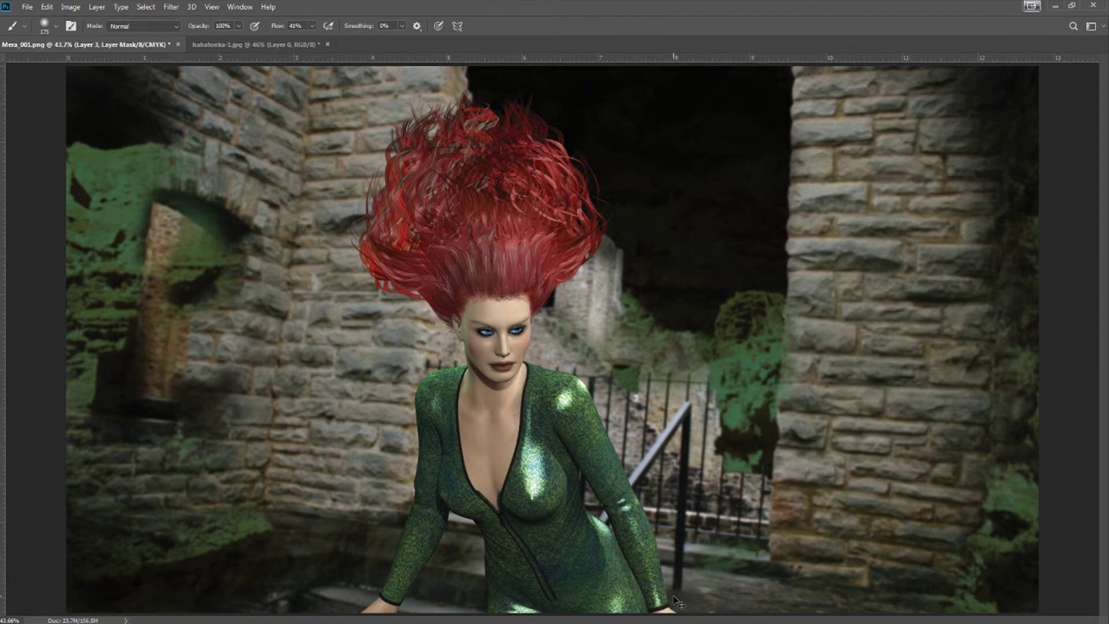
key("ctrl+z")
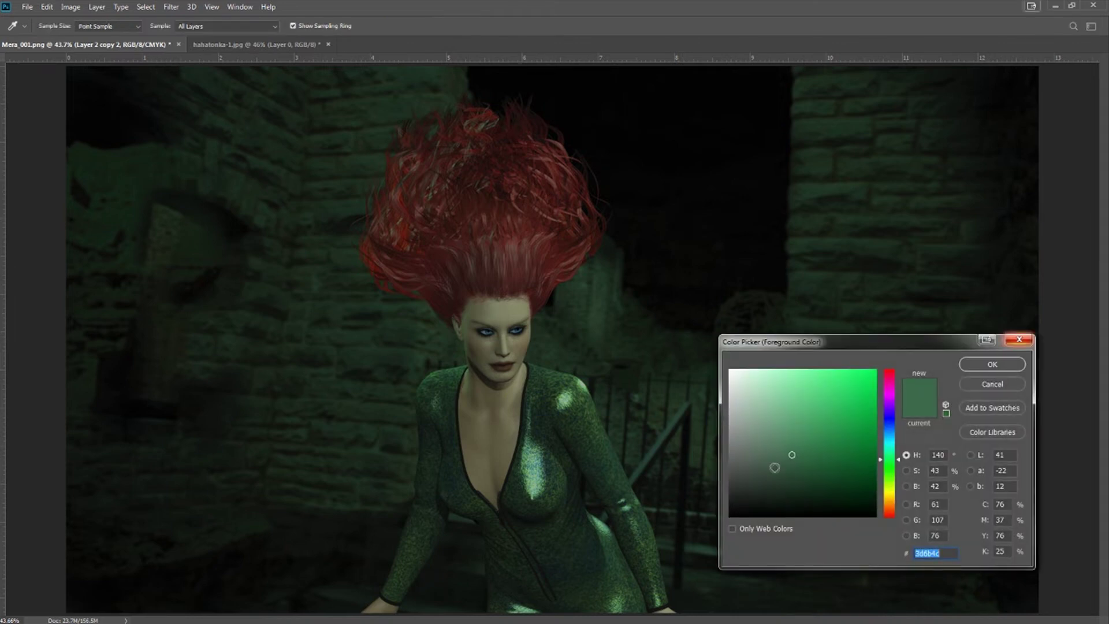
Set the foreground colour to the green 548b66 and add a new Normal-mode layer above Layer 2 copy 2.
left_click(787, 440)
left_click(787, 438)
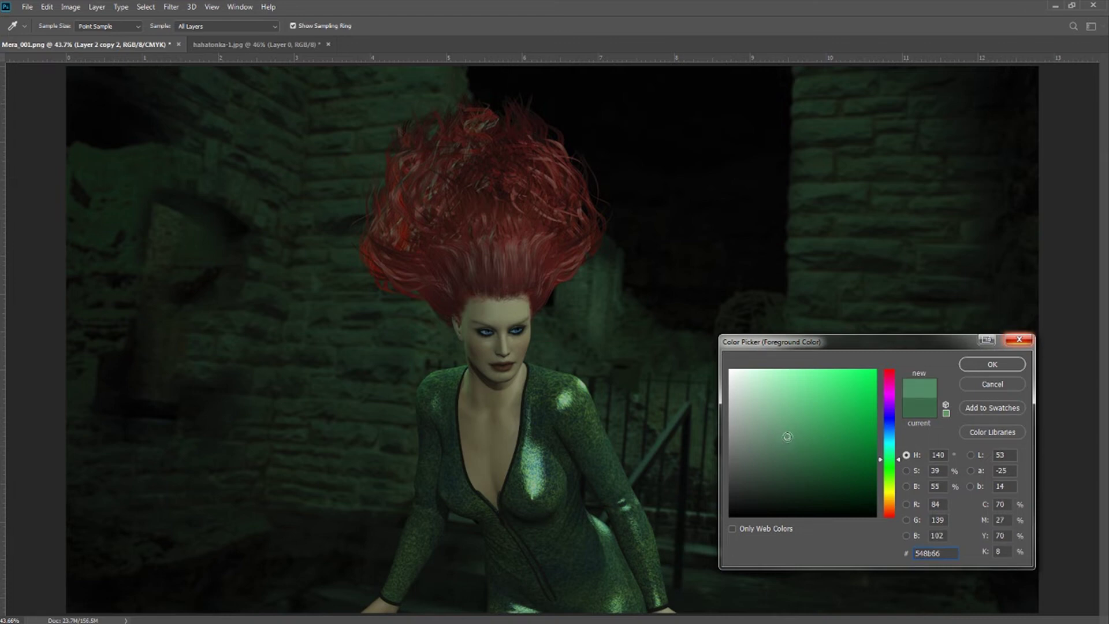
left_click(992, 364)
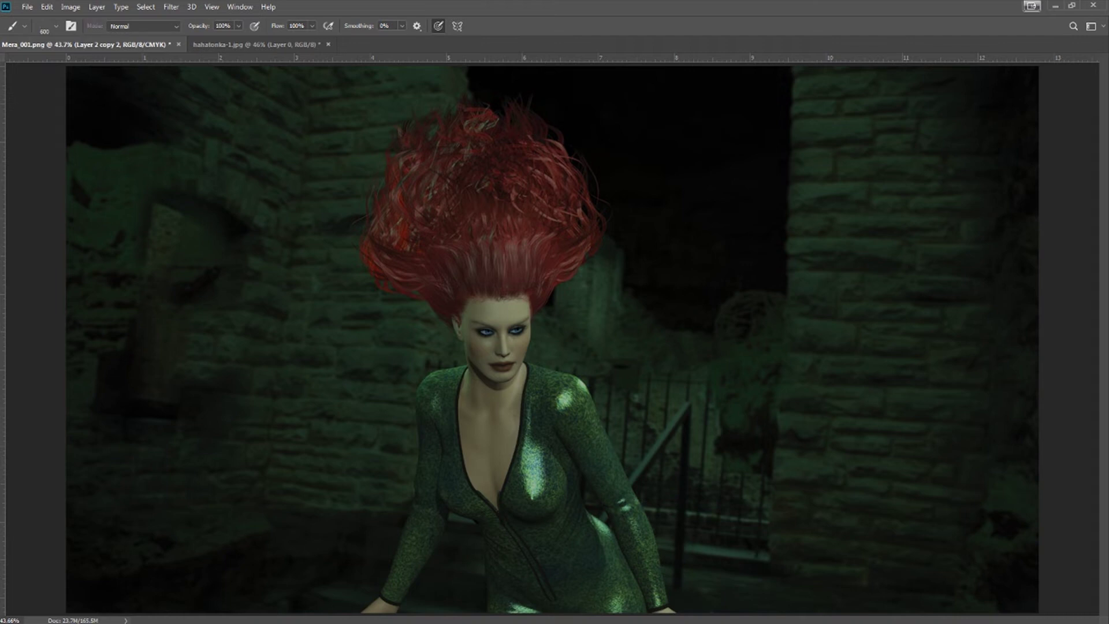
key("ctrl+shift+n")
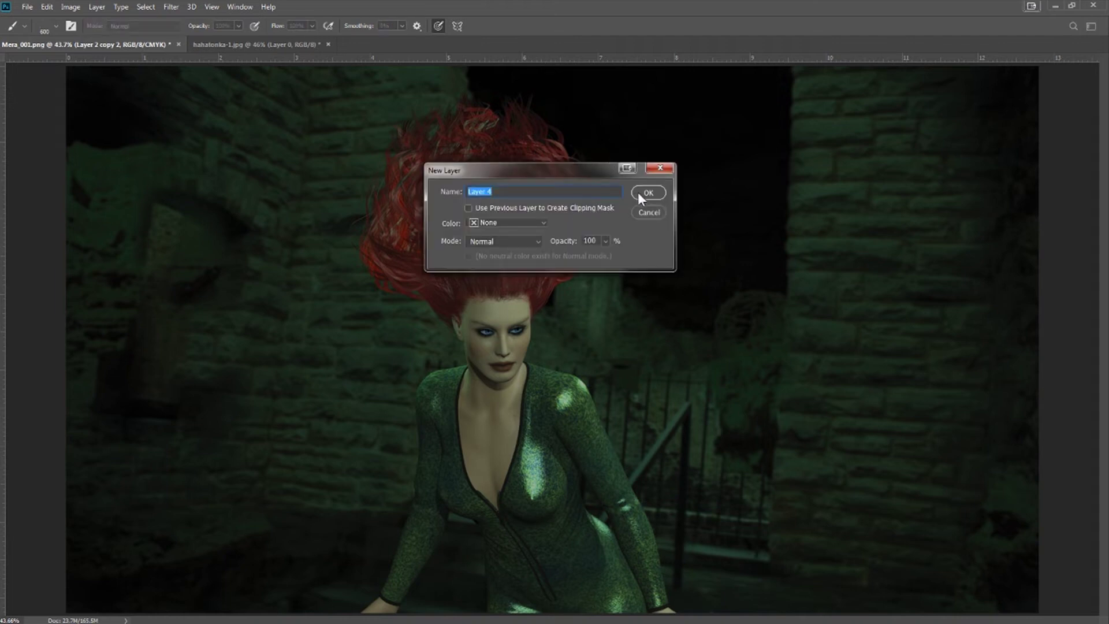
left_click(639, 192)
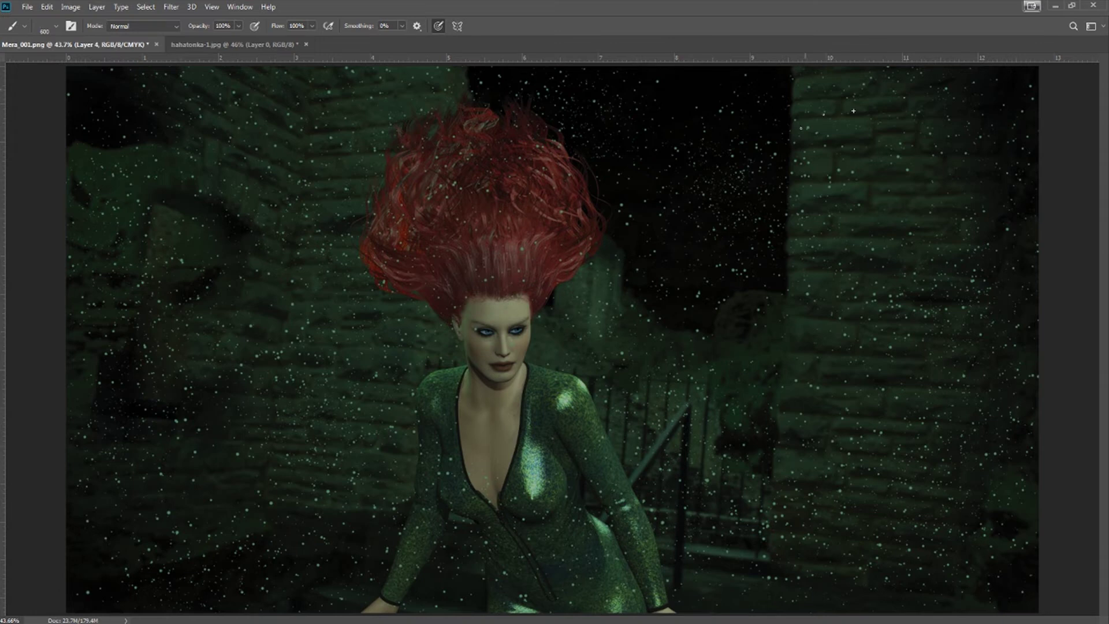
Apply a Motion Blur with a -35° angle and 36-pixel distance to the particles on Layer 4.
left_click(166, 8)
mouse_move(172, 163)
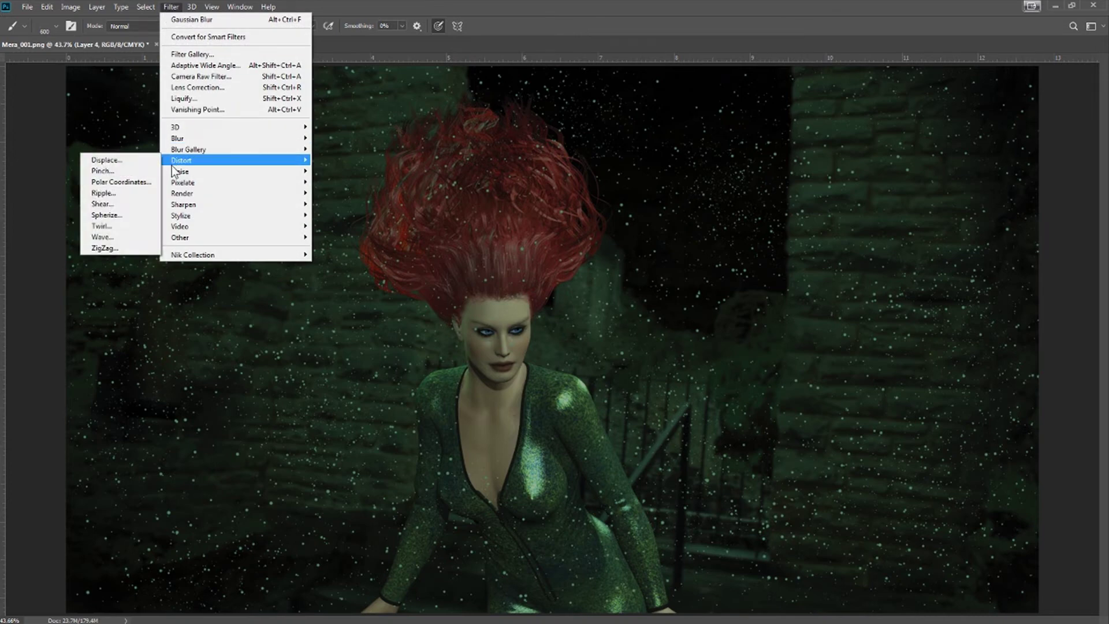
mouse_move(179, 208)
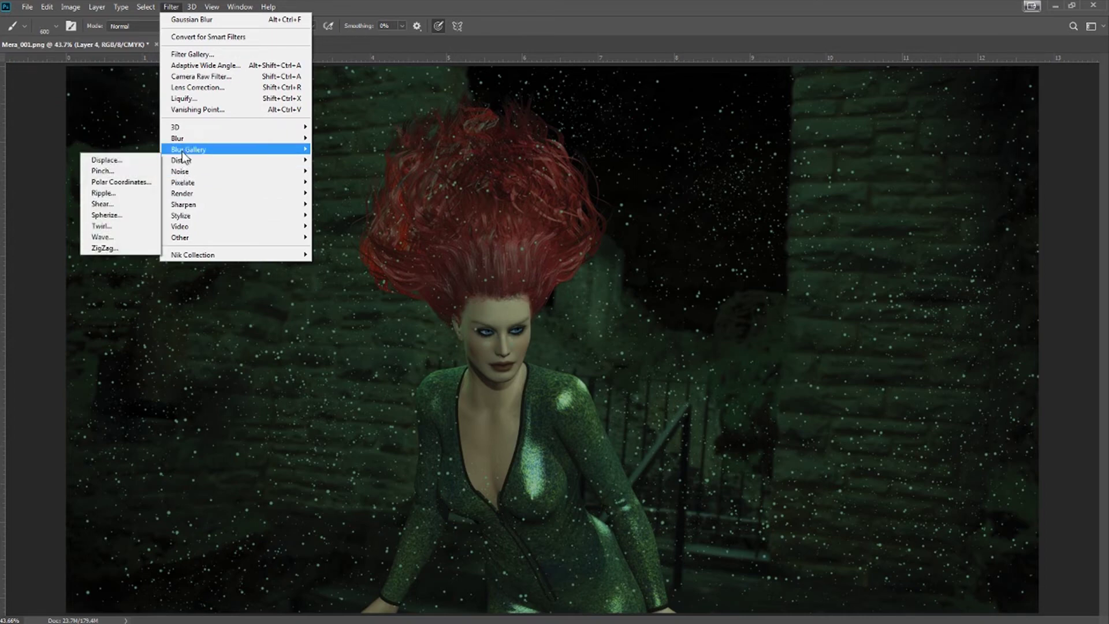
mouse_move(181, 141)
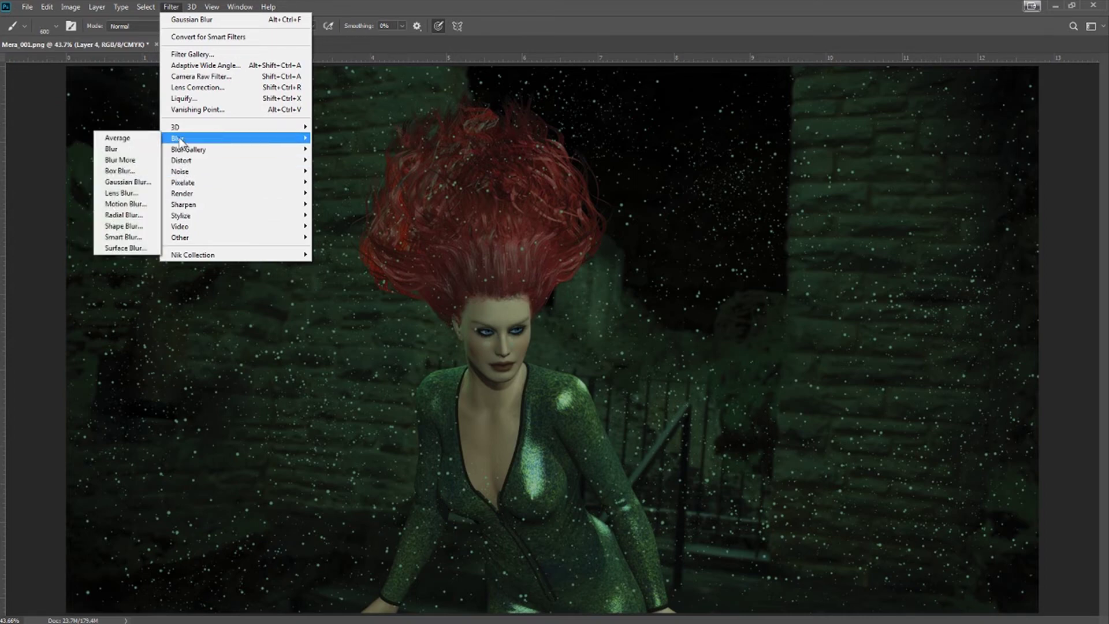
left_click(123, 204)
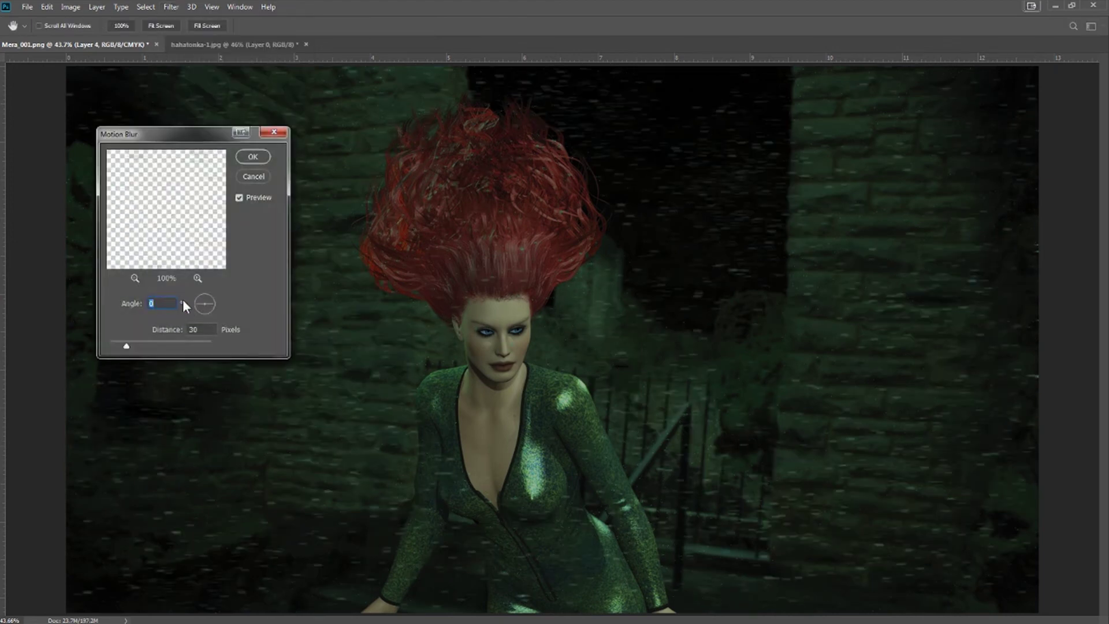
type("-35")
left_click_drag(124, 345, 134, 347)
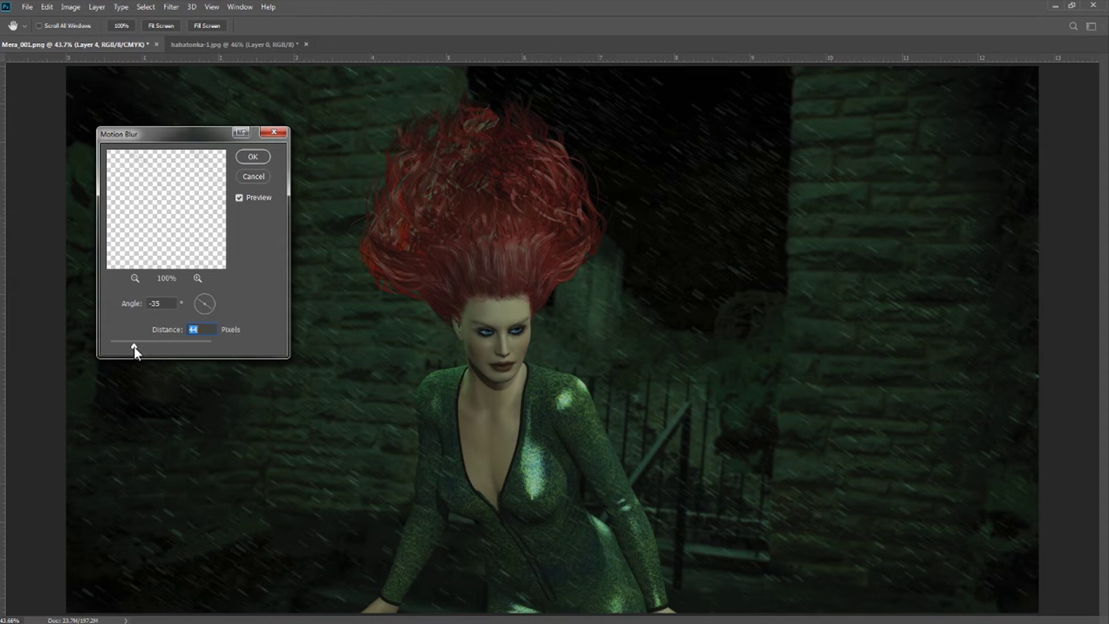
left_click_drag(134, 347, 133, 347)
left_click_drag(132, 347, 131, 347)
left_click(248, 156)
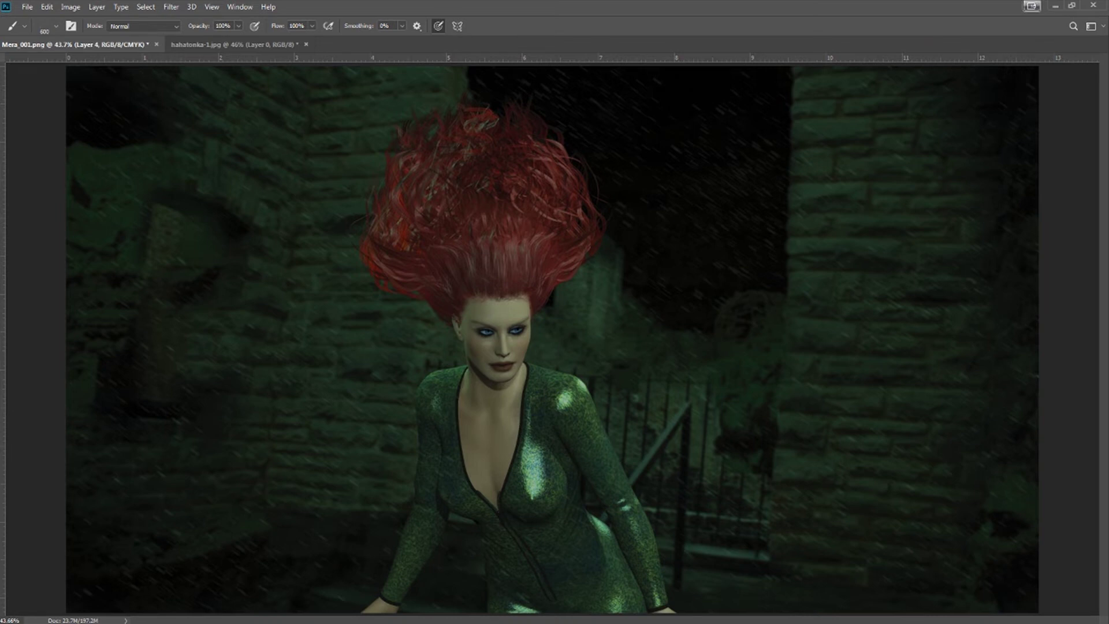
Add a new Normal-mode layer and scatter particles across the left side and over the figure with the size 600 brush.
key("ctrl+shift+n")
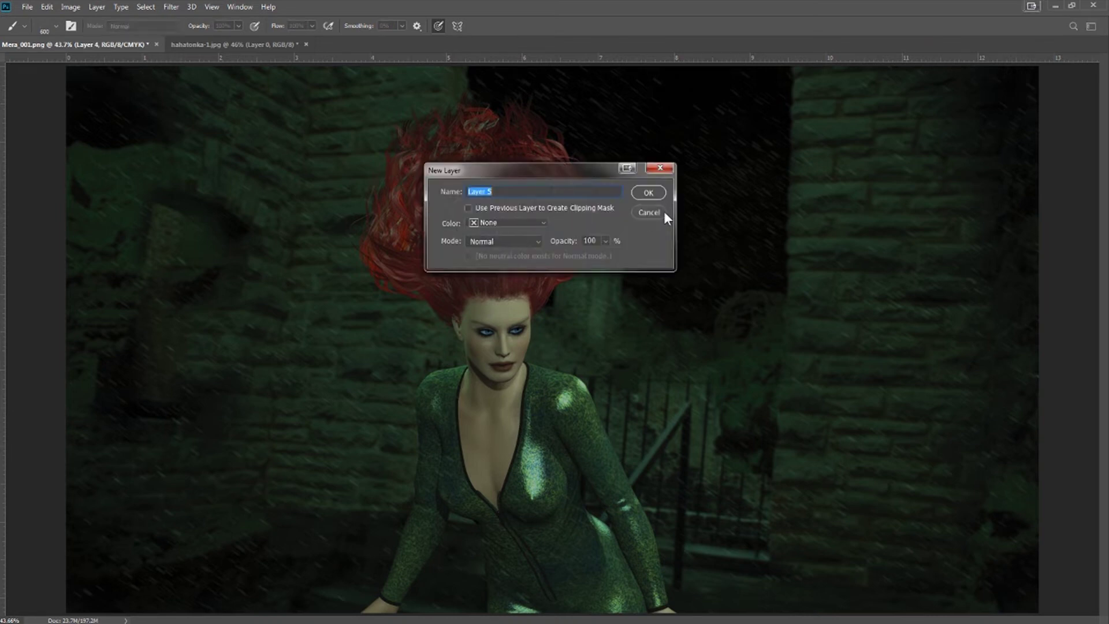
left_click(658, 191)
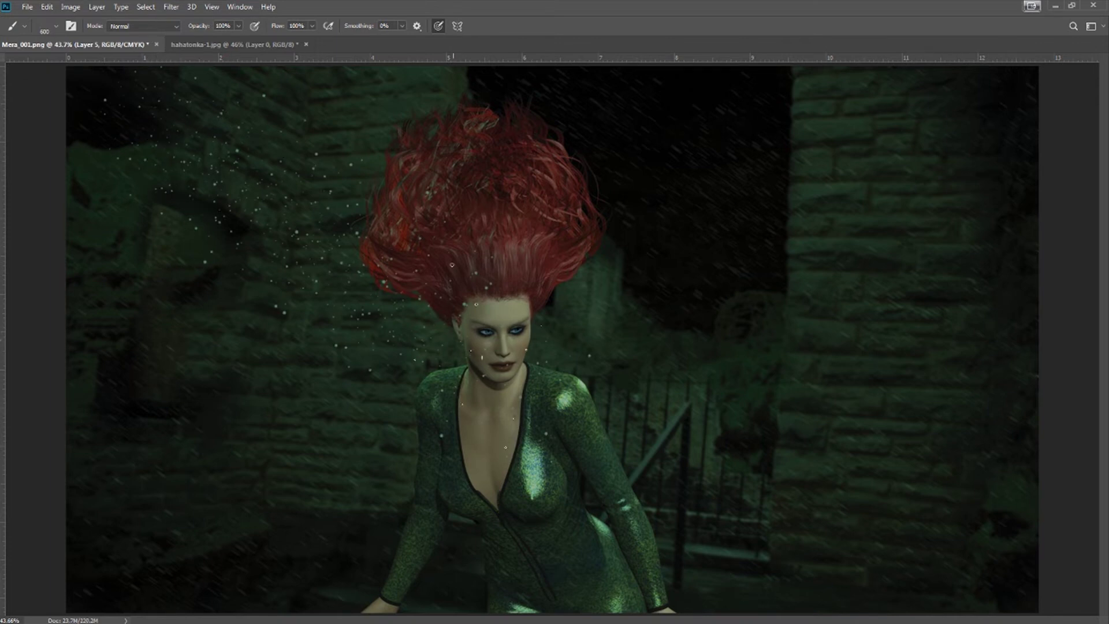
left_click_drag(218, 215, 510, 583)
left_click(172, 8)
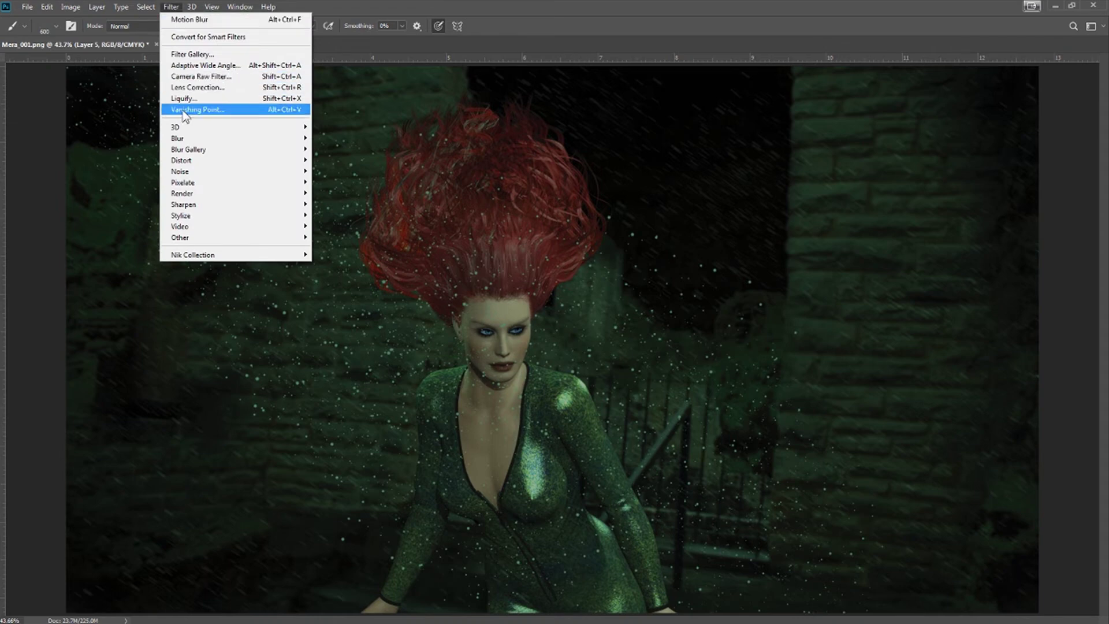
mouse_move(179, 138)
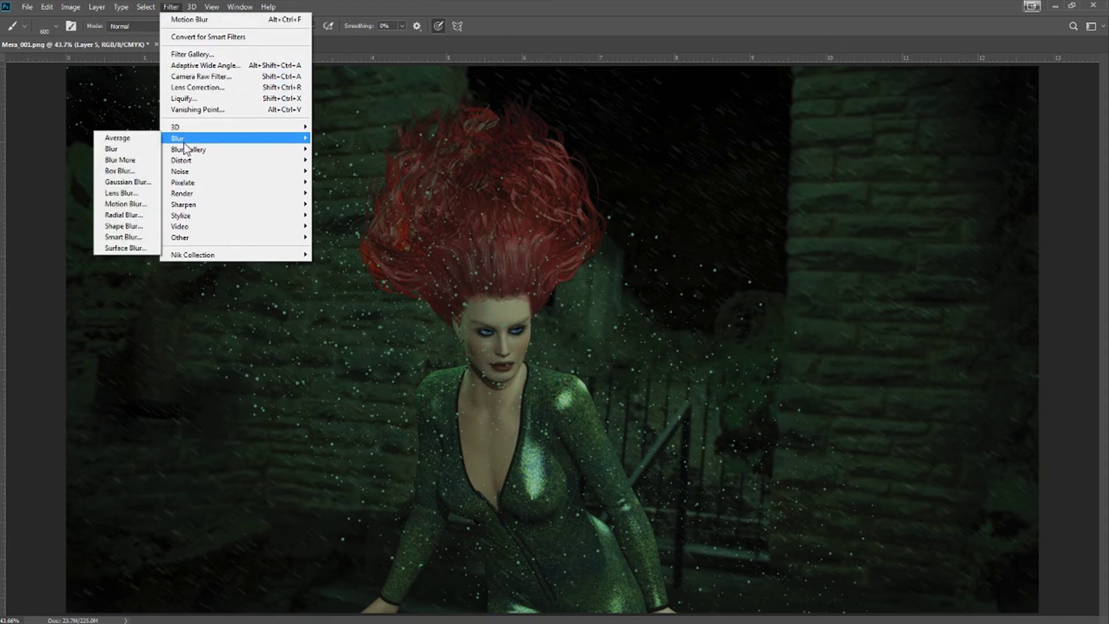
left_click(144, 203)
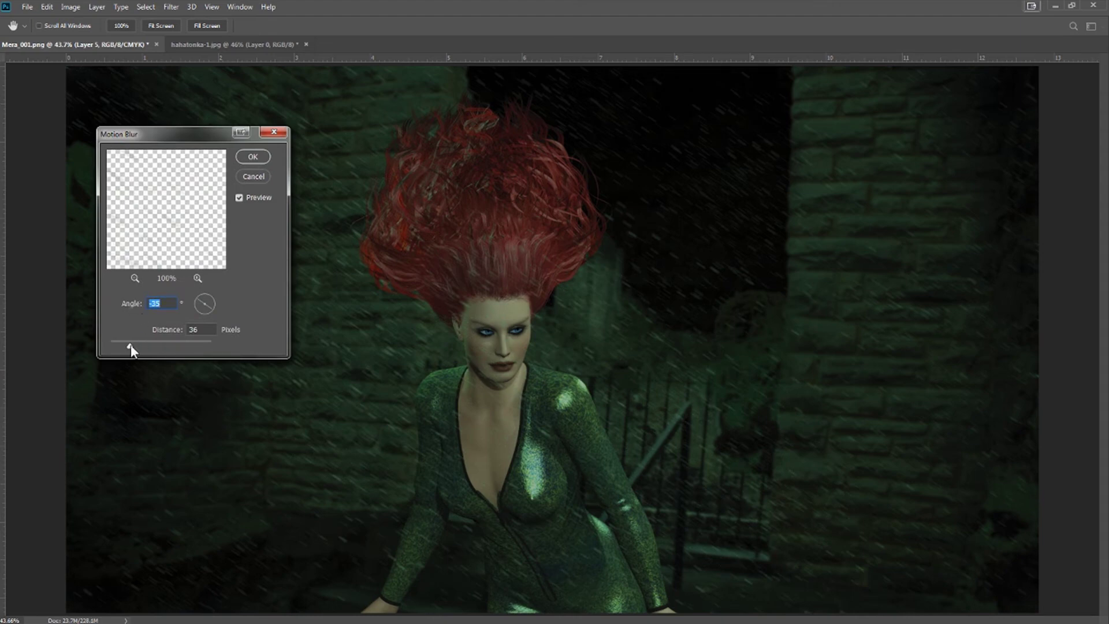
left_click_drag(131, 345, 122, 349)
left_click_drag(198, 305, 200, 305)
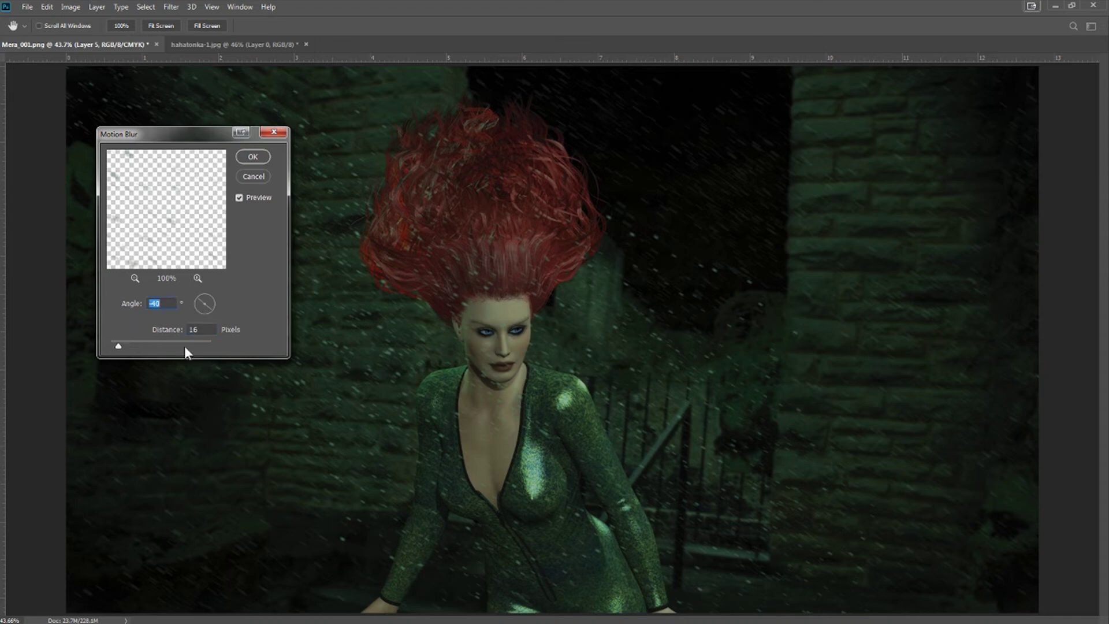
left_click(267, 133)
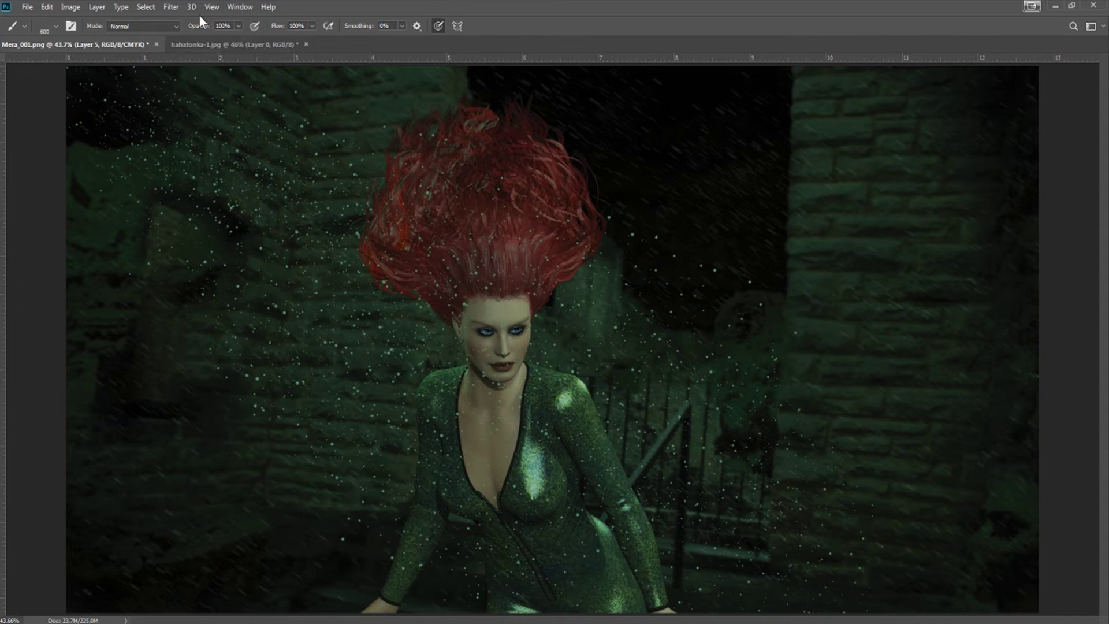
Apply a Motion Blur at a -35° angle with a shortened distance to the particles on Layer 5.
left_click(172, 7)
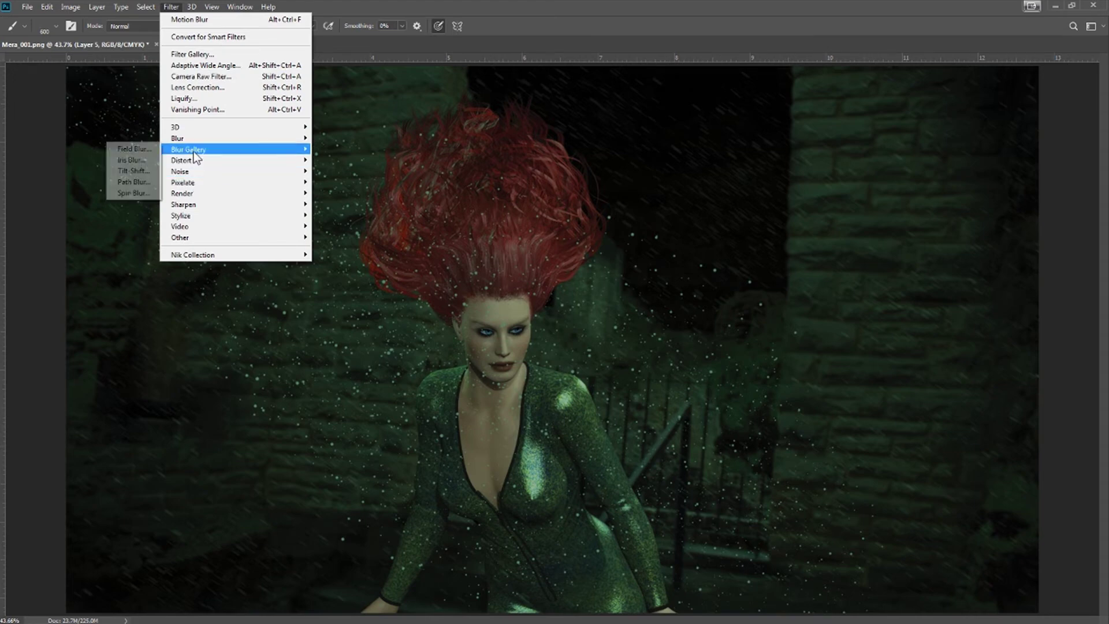
mouse_move(190, 142)
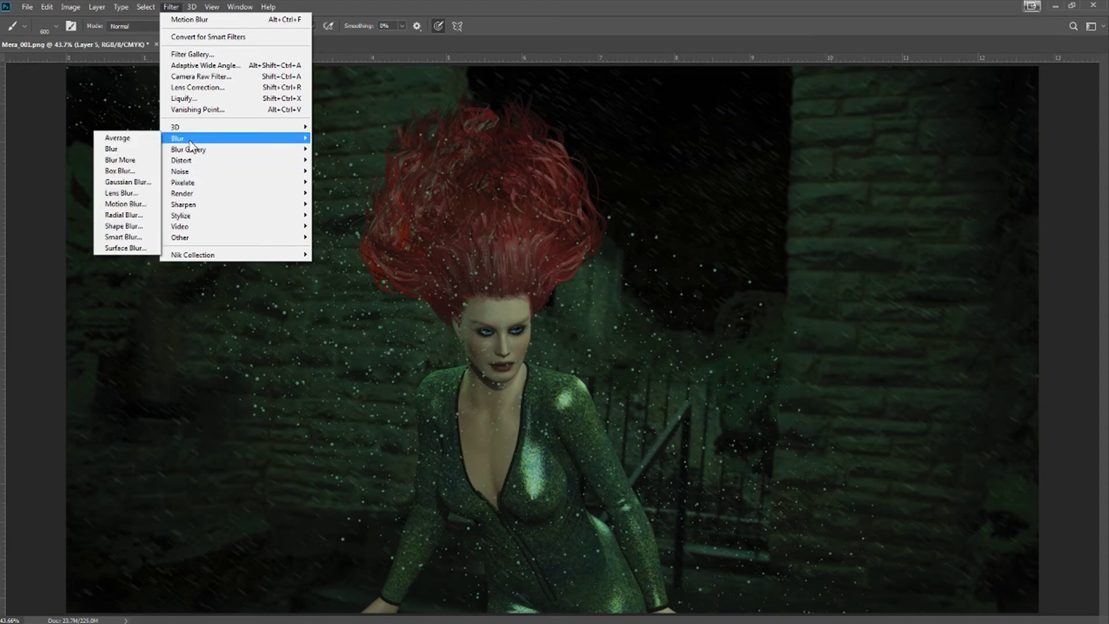
left_click(123, 203)
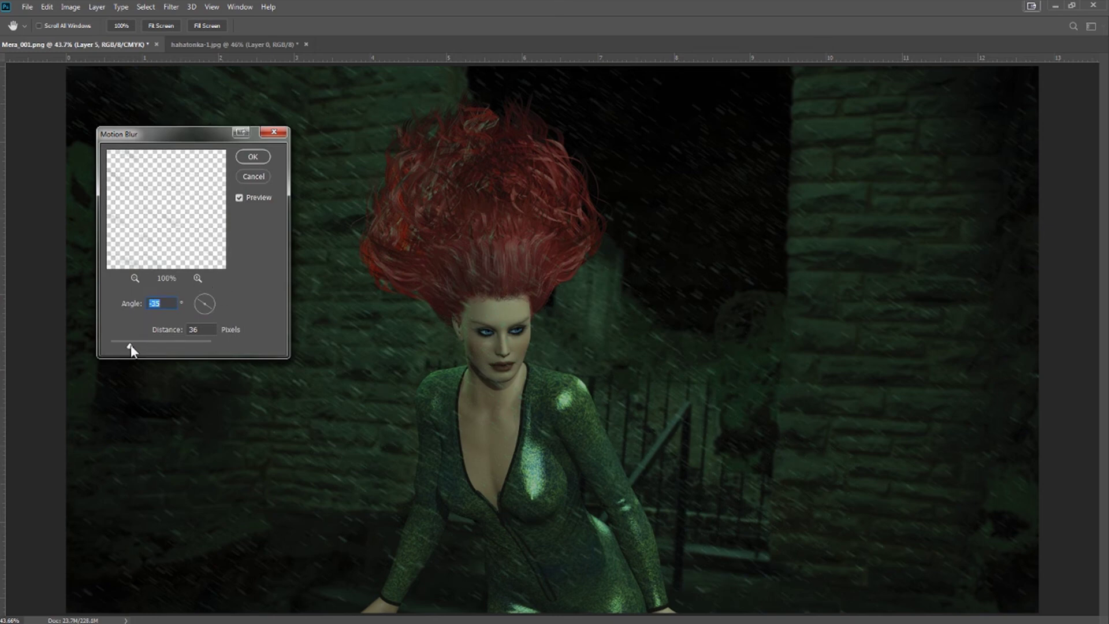
left_click_drag(131, 344, 117, 348)
left_click(253, 156)
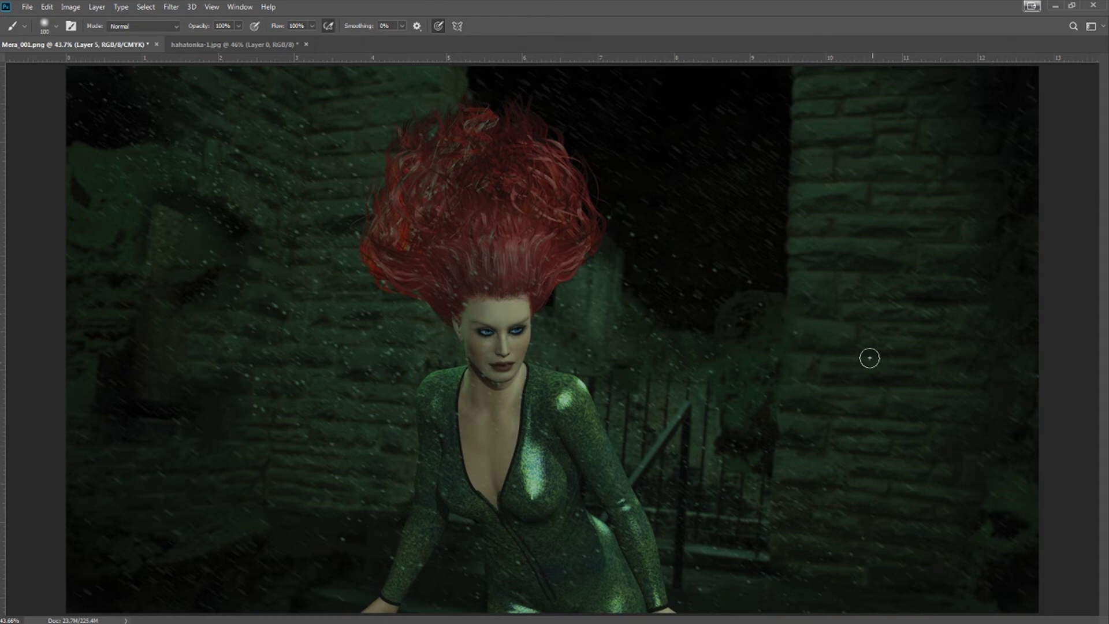
Erase the particles covering the woman's face on Layer 5 with a size 300 eraser.
key("e")
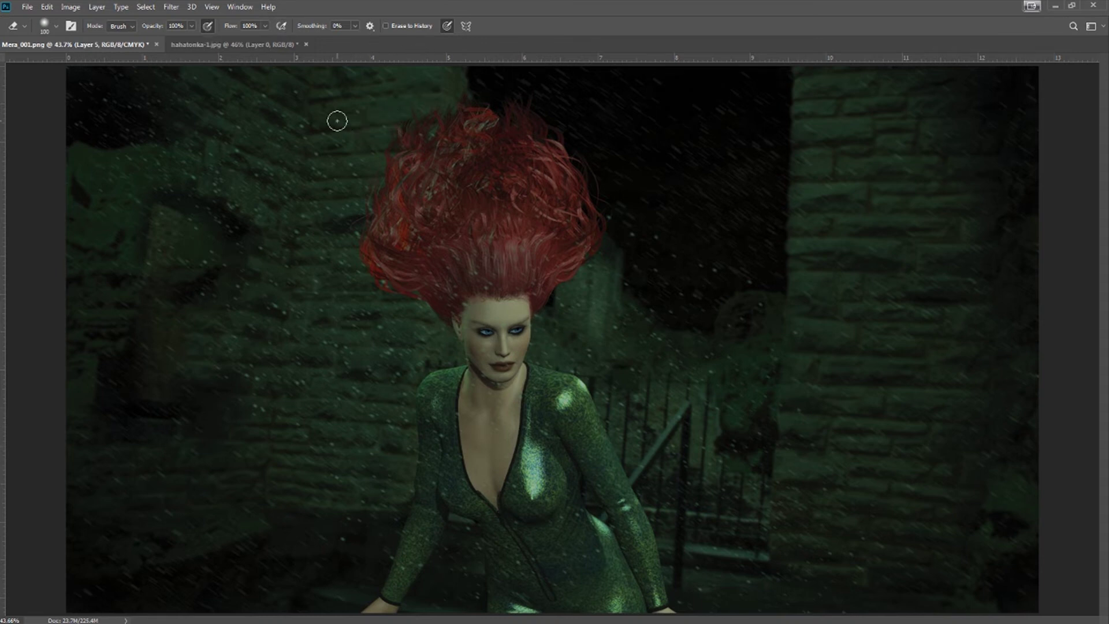
key("bracketright")
key("bracketright")
key("bracketright")
key("bracketright")
key("bracketright")
mouse_move(474, 347)
left_mouse_down()
mouse_move(492, 363)
mouse_move(490, 351)
mouse_move(463, 385)
mouse_move(485, 377)
mouse_move(473, 371)
mouse_move(492, 383)
left_mouse_up()
Add a new layer above Layer 5.
key("ctrl+shift+n")
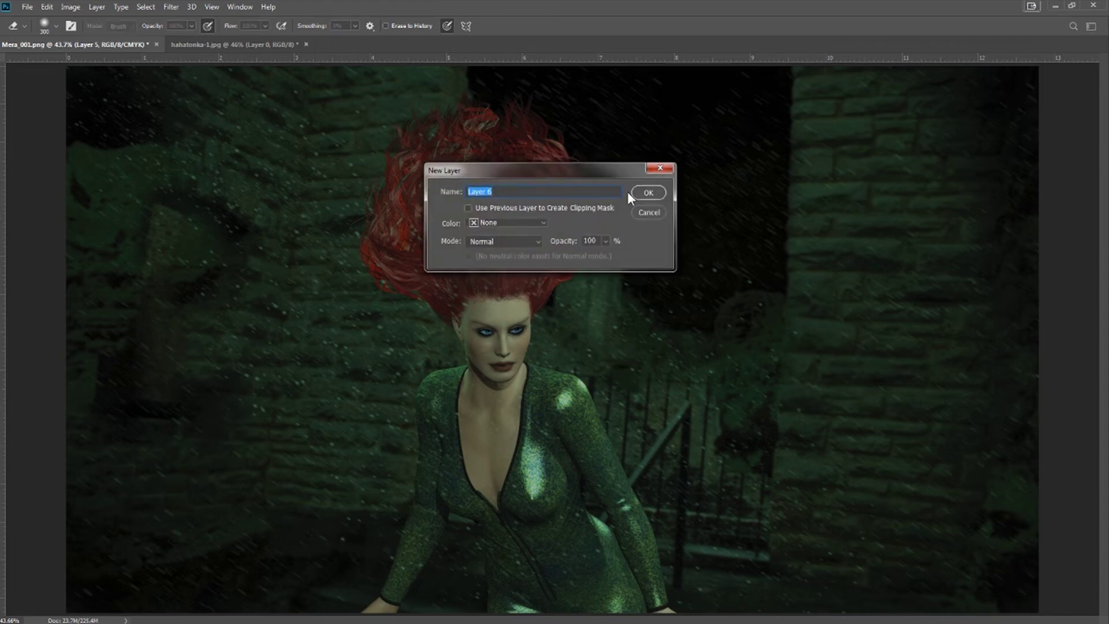
left_click(648, 192)
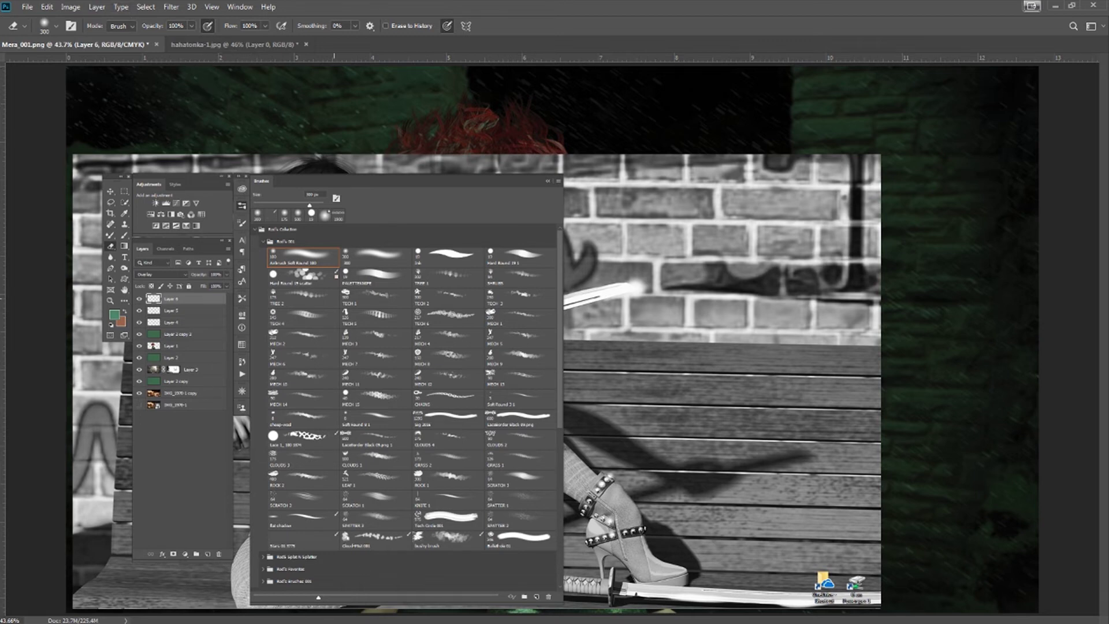
mouse_move(161, 604)
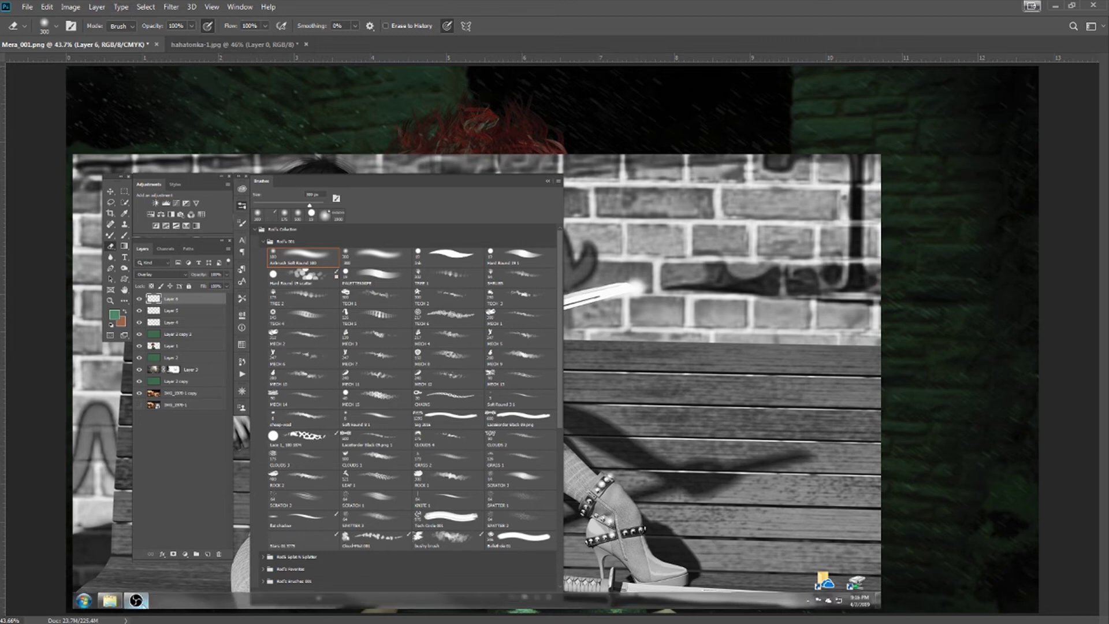
left_click(136, 606)
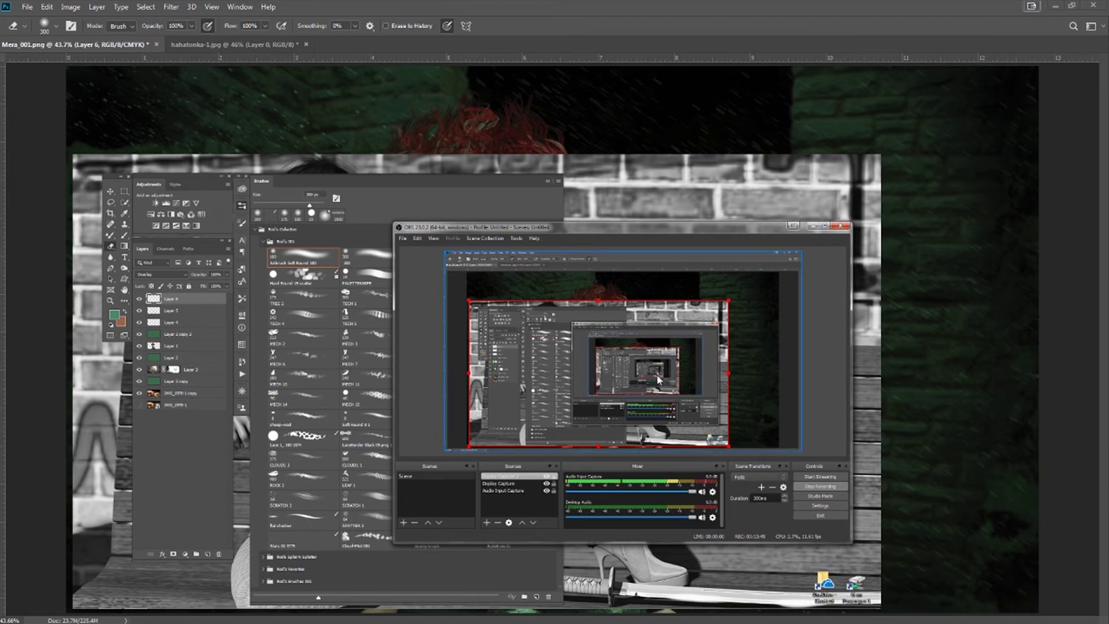
left_click(794, 227)
left_click(810, 227)
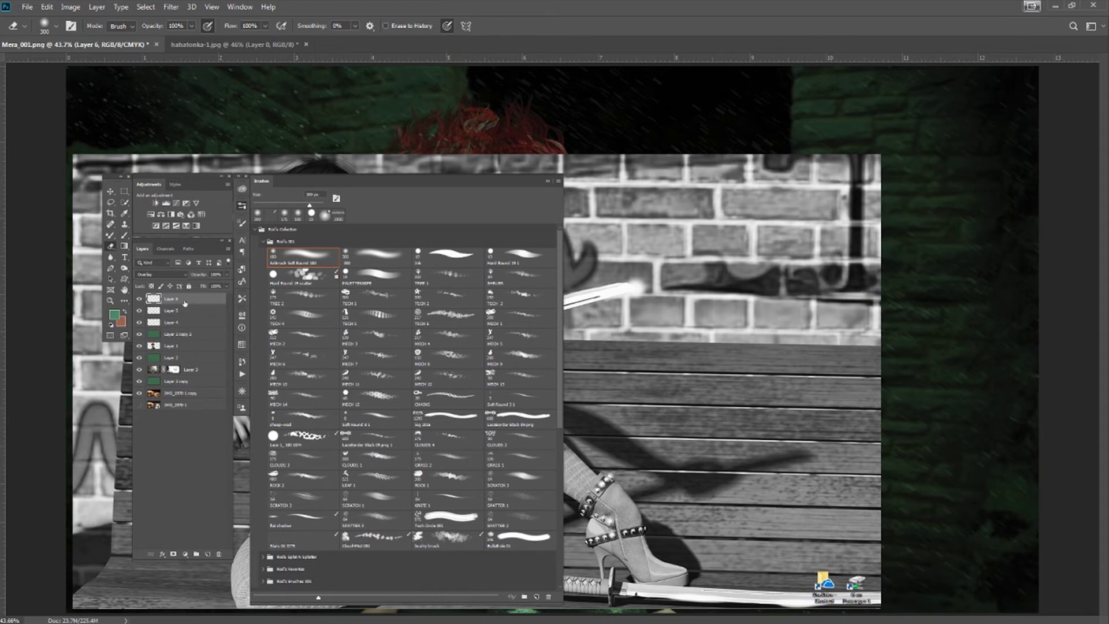
Open the light-beam brushes in the Light - Glow effects collection, try the lighthouse-beam and burst-half tips, and choose burst-half2.
left_click(255, 229)
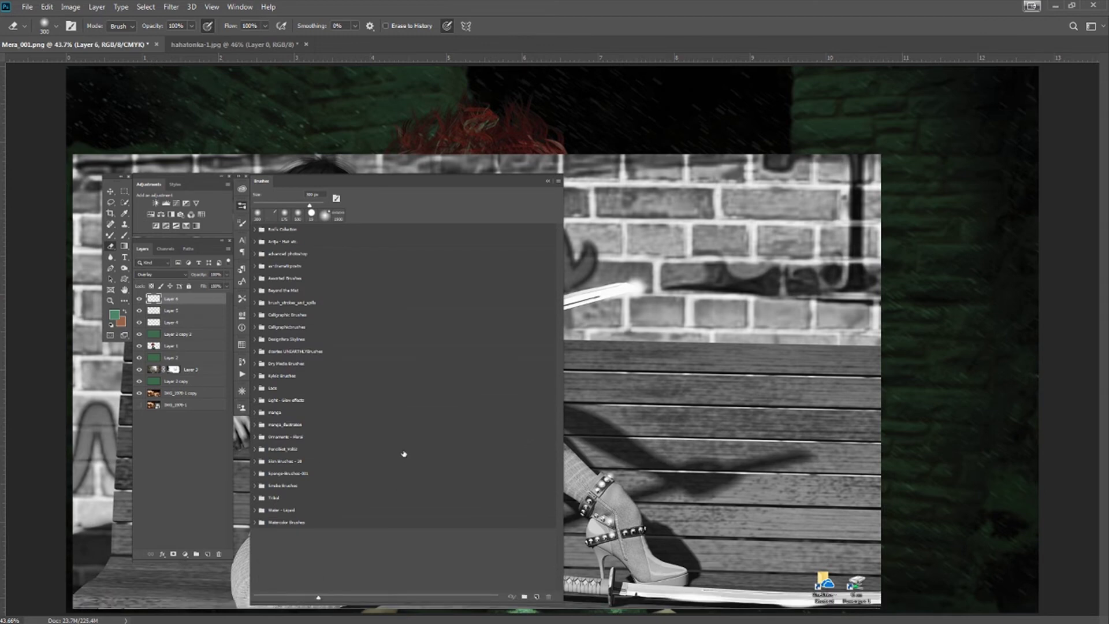
left_click(255, 400)
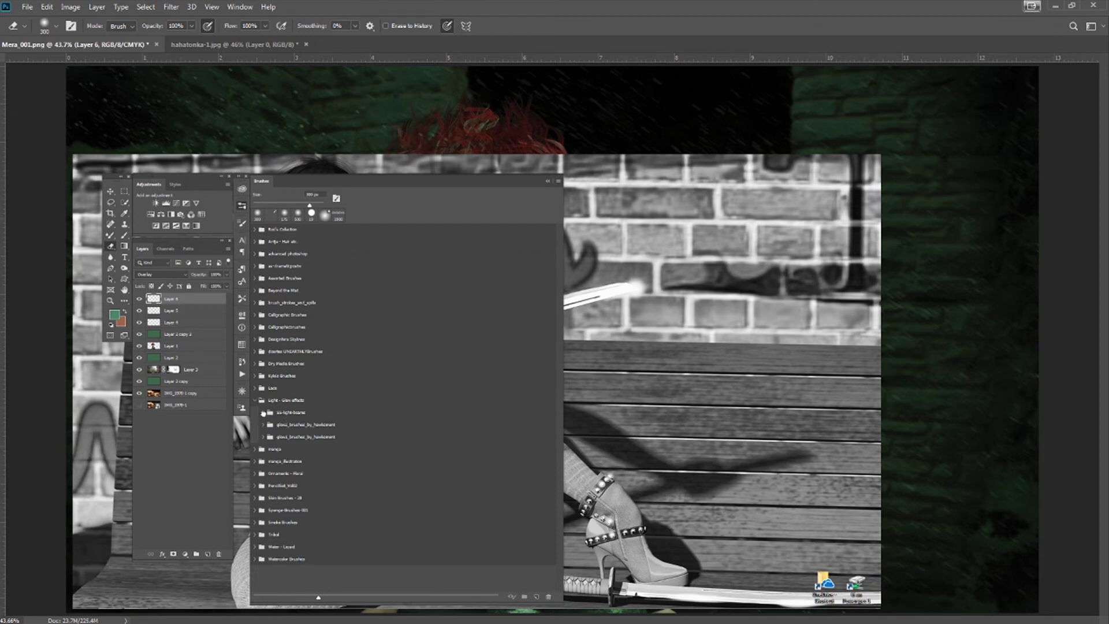
left_click(263, 413)
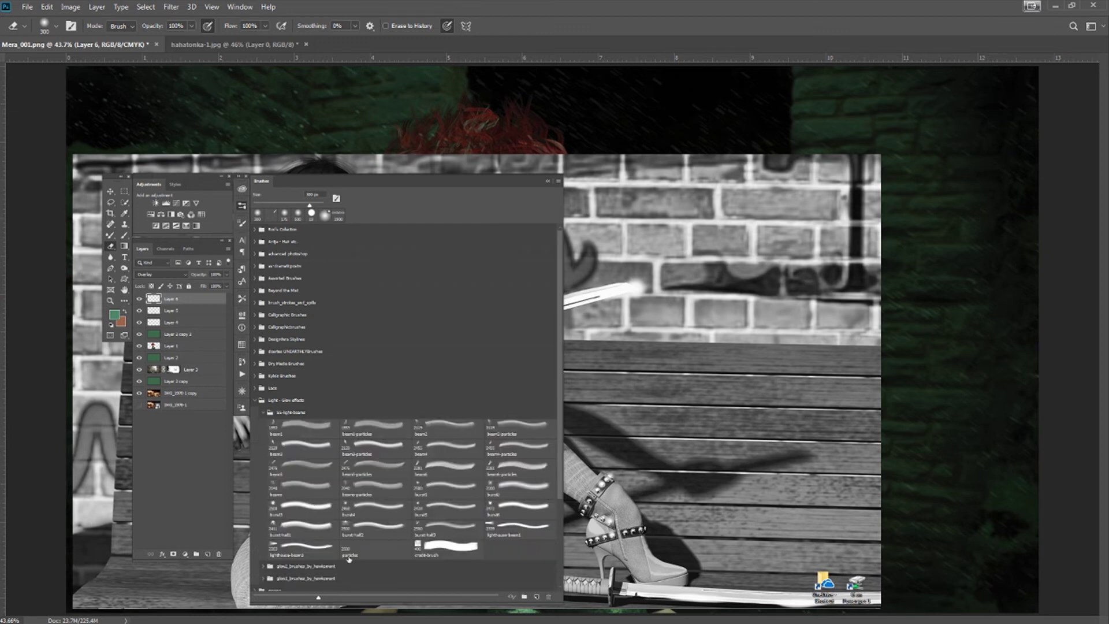
left_click(311, 547)
left_click(514, 527)
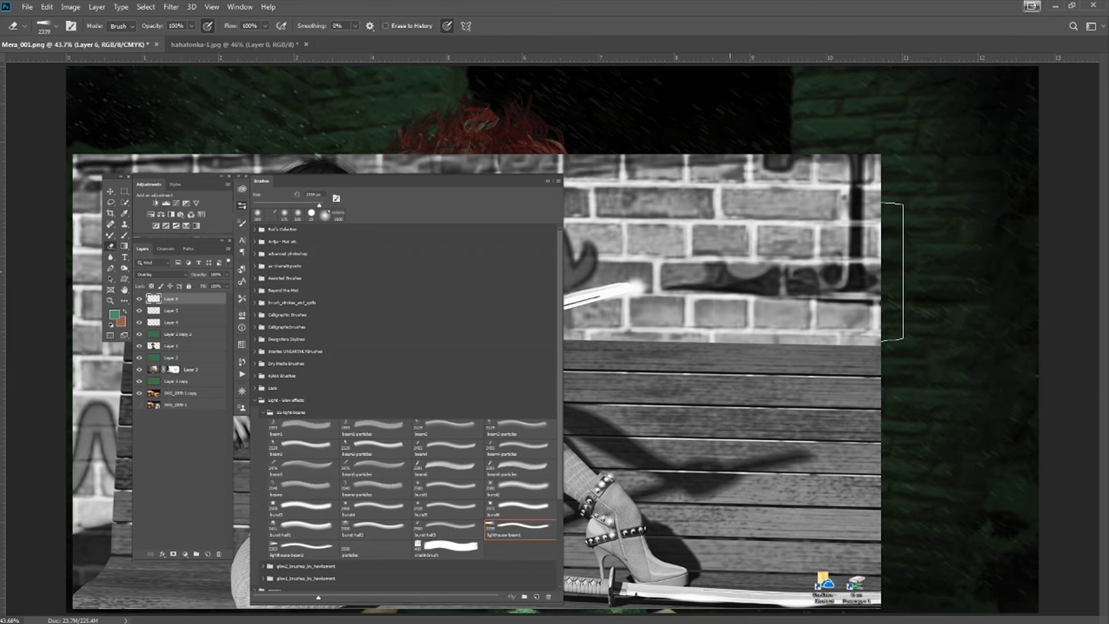
left_click(301, 530)
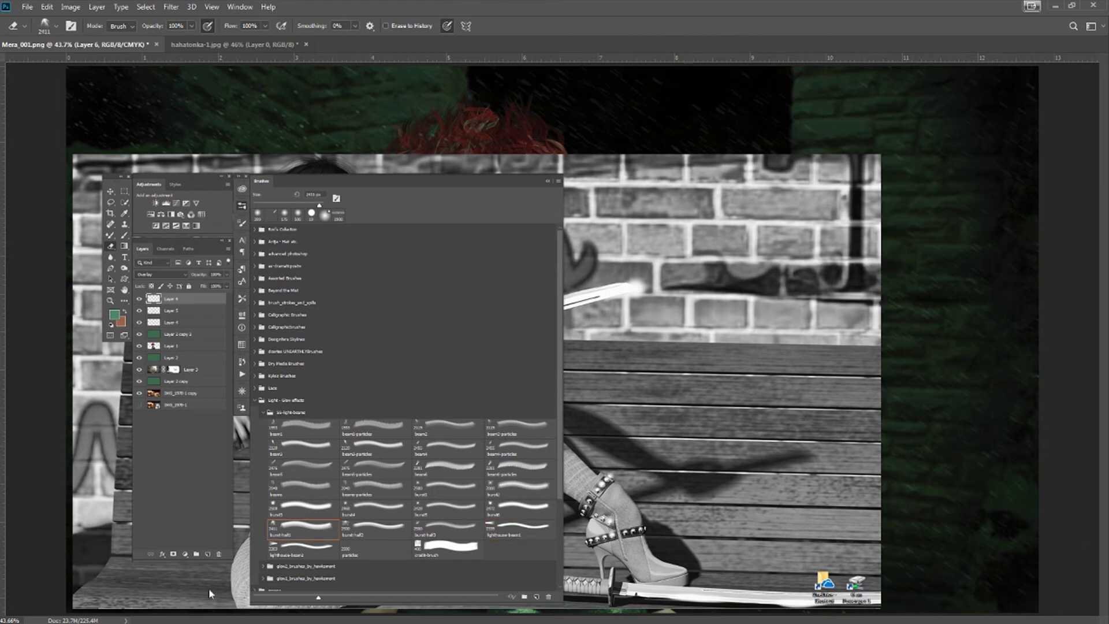
left_click(305, 549)
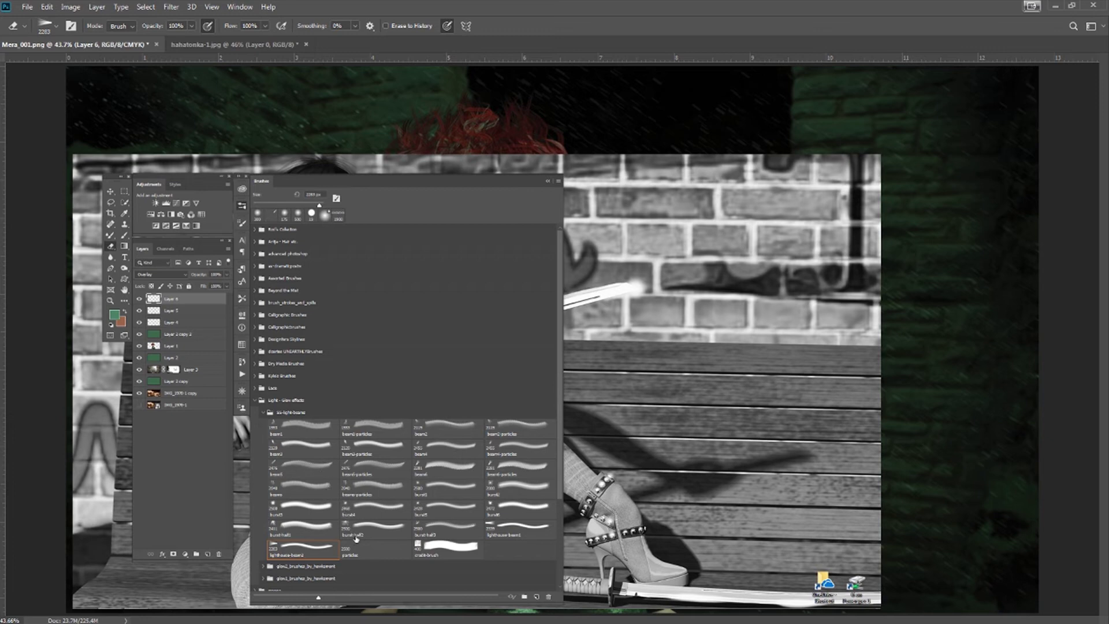
left_click(370, 525)
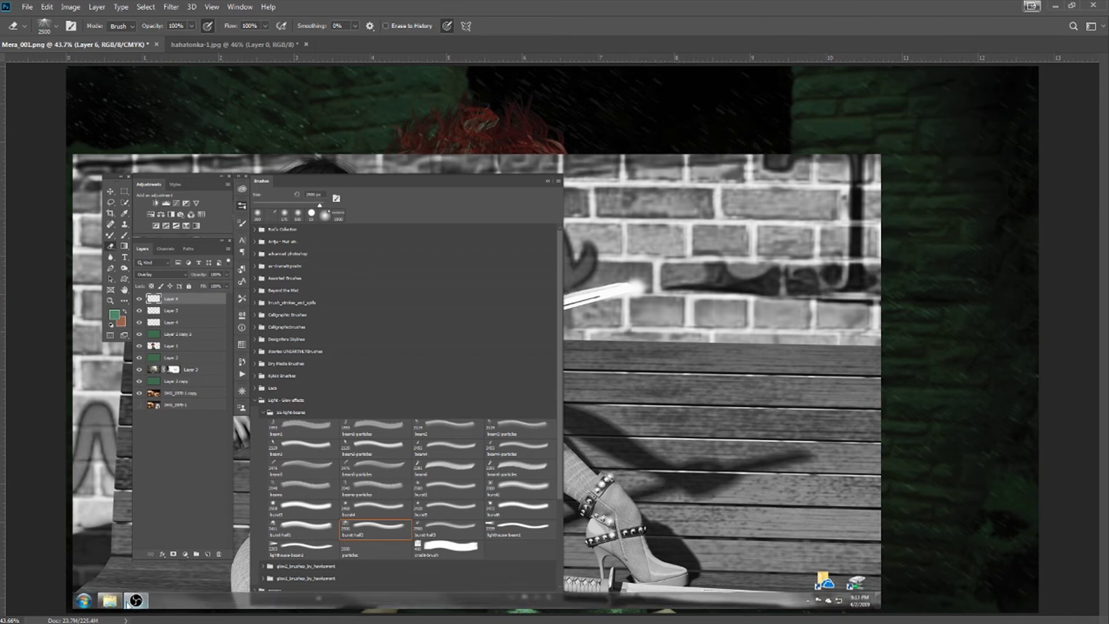
Set the brush's foreground colour to the pale green abceb7.
left_click(137, 602)
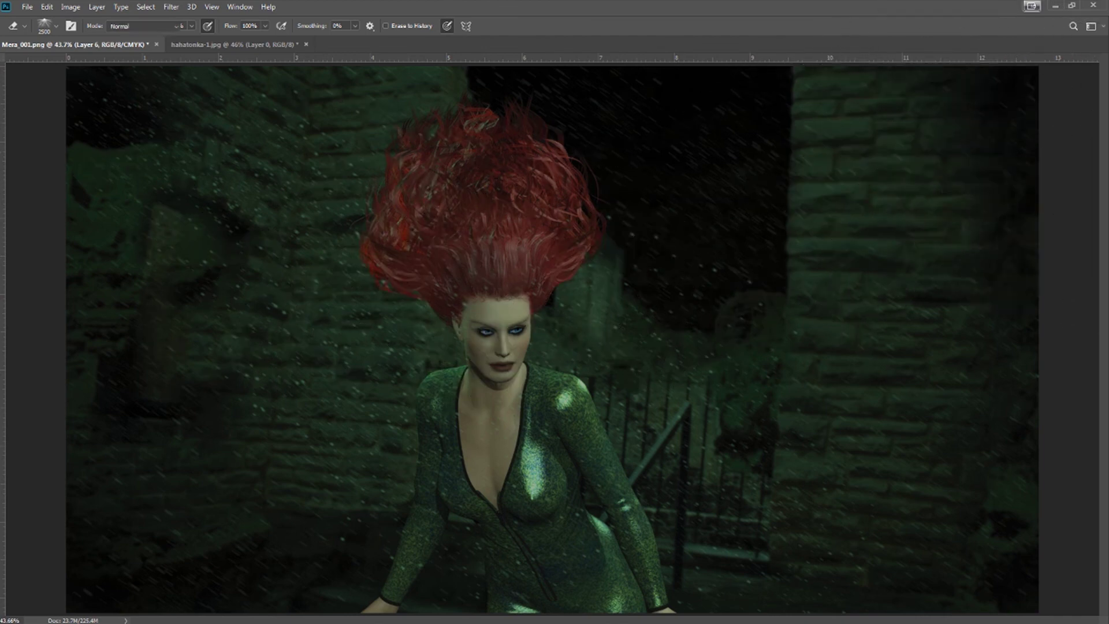
key("b")
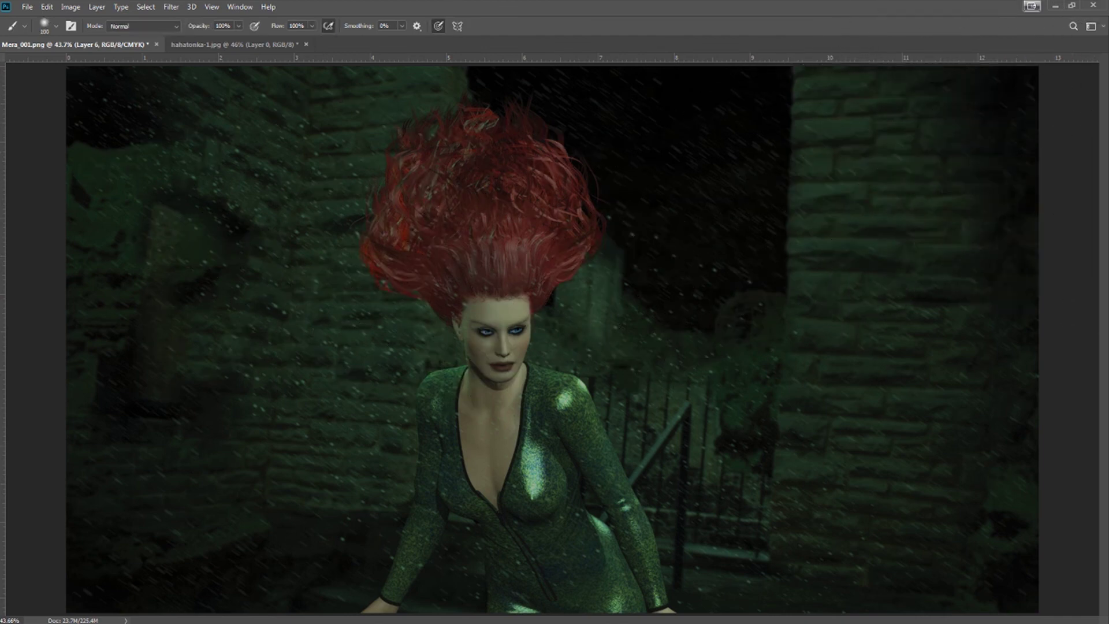
key("e")
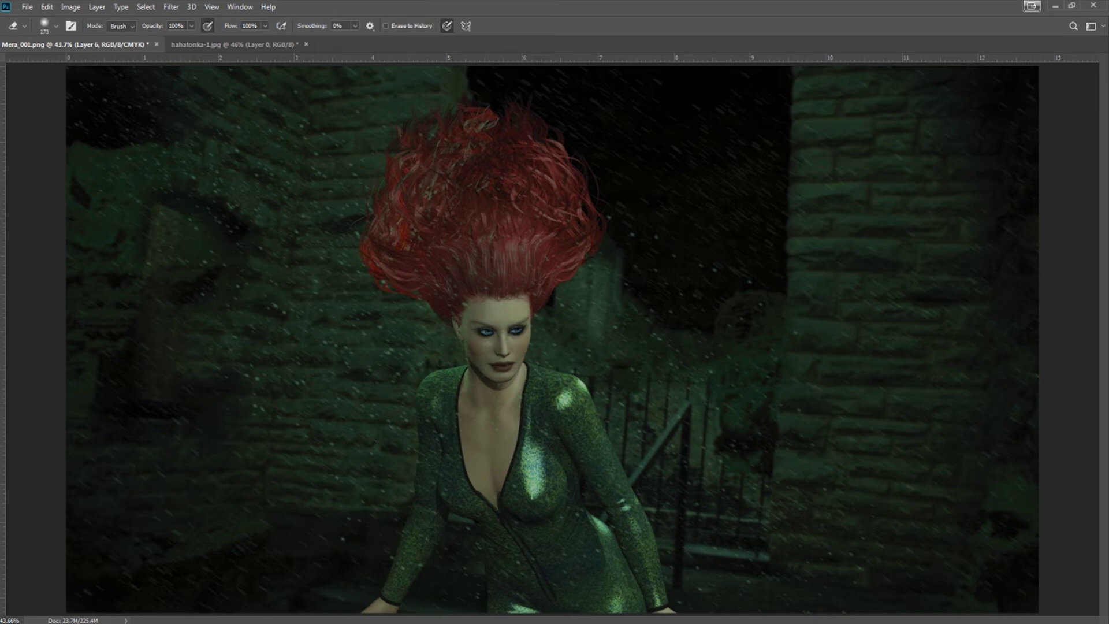
key("b")
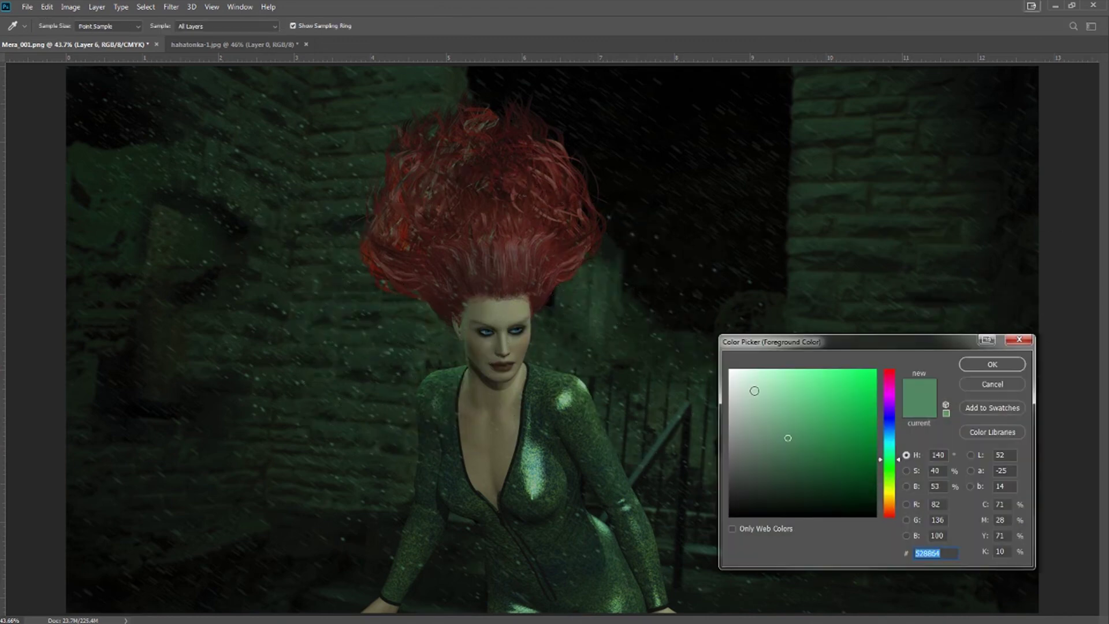
left_click(751, 388)
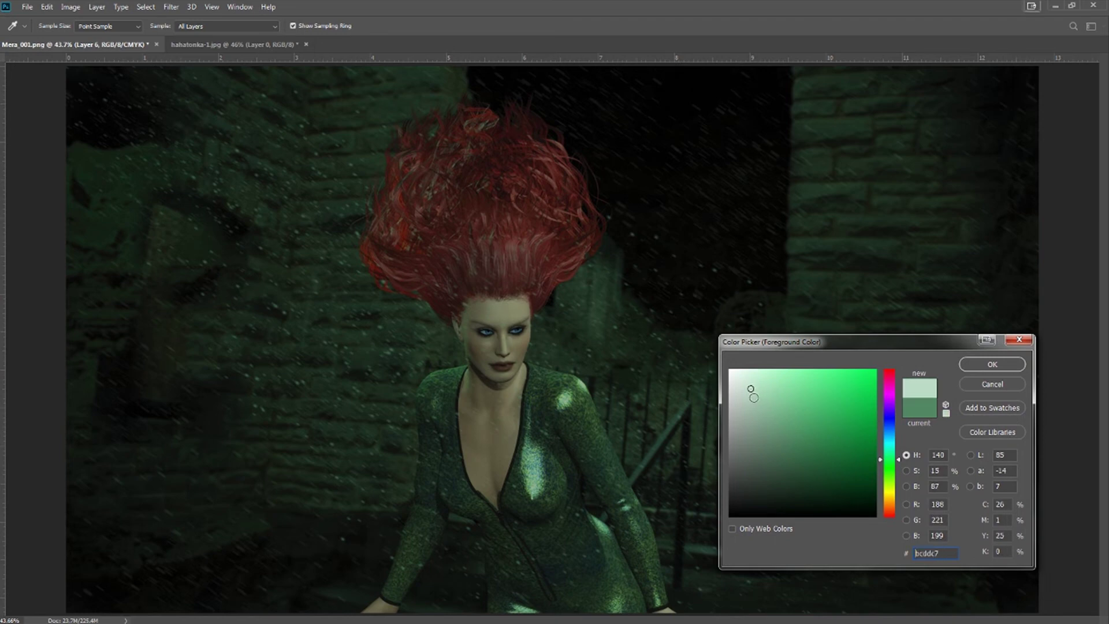
left_click(754, 397)
left_click(993, 364)
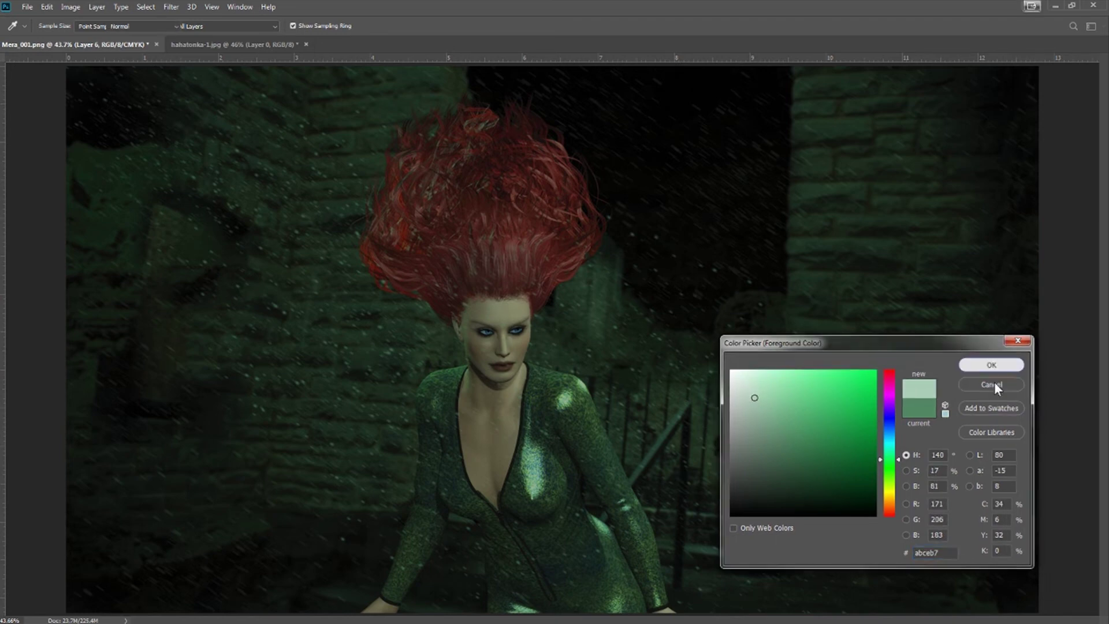
Stamp pale green light rays over the figure on Layer 6 with the burst-half2 brush at size 3800, undoing the excess.
key("b")
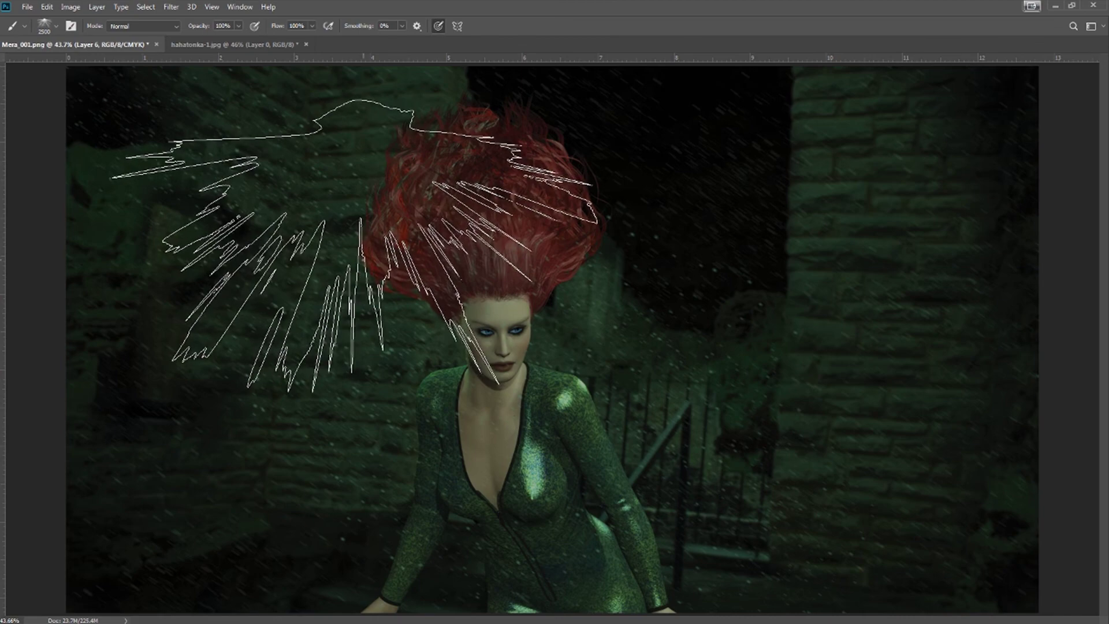
key("bracketright")
key("bracketright")
key("bracketright")
key("bracketright")
key("bracketright")
key("bracketright")
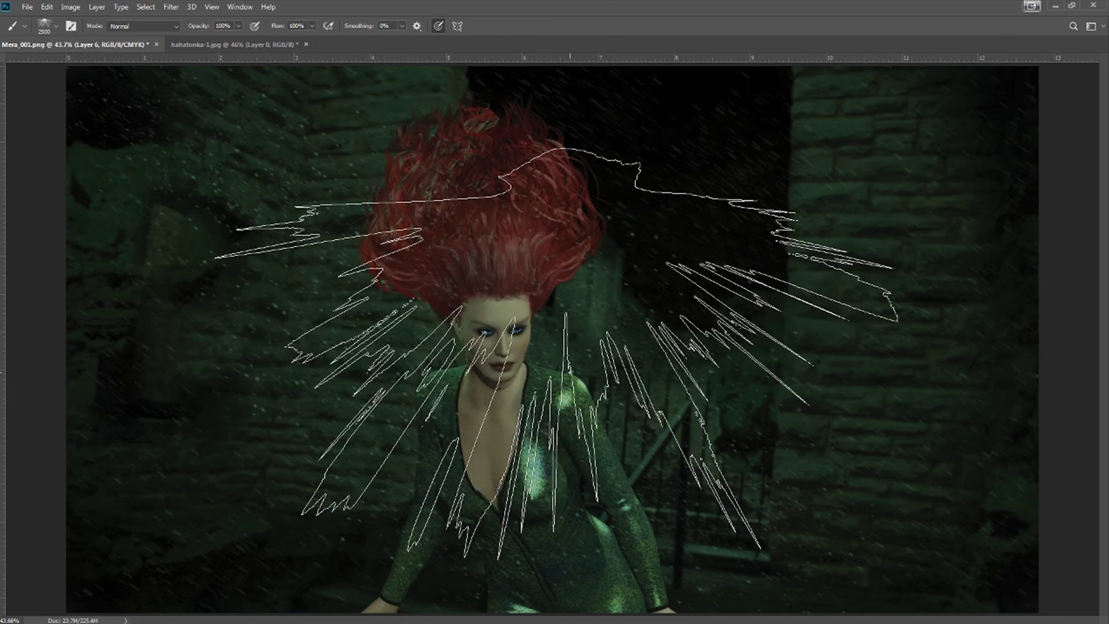
key("bracketright")
key("bracketright")
key("bracketright")
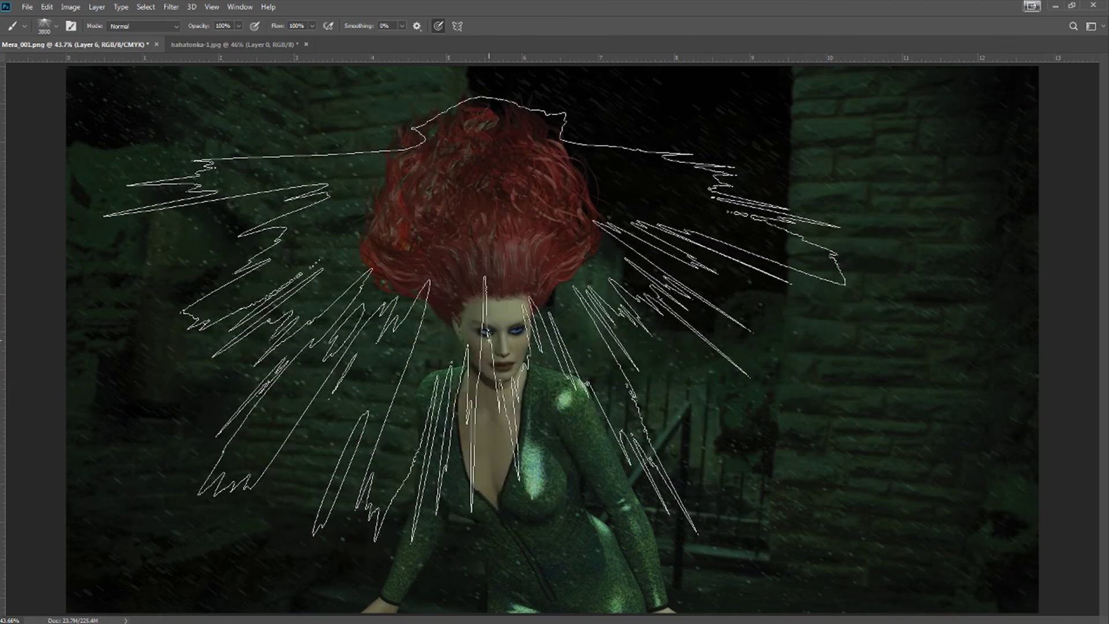
left_click(475, 319)
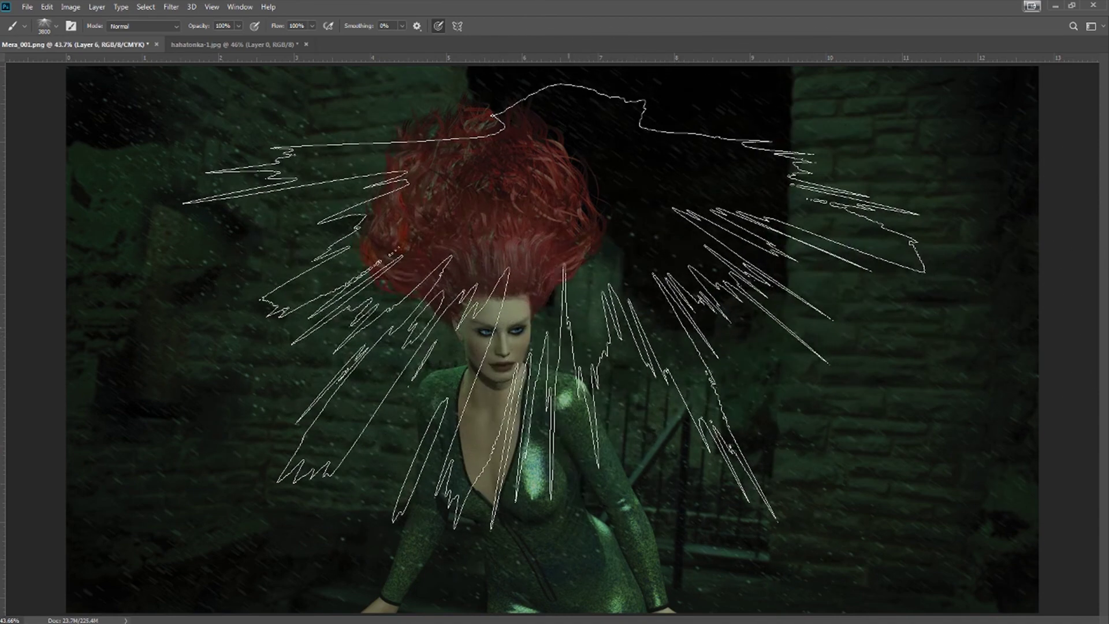
left_click(554, 306)
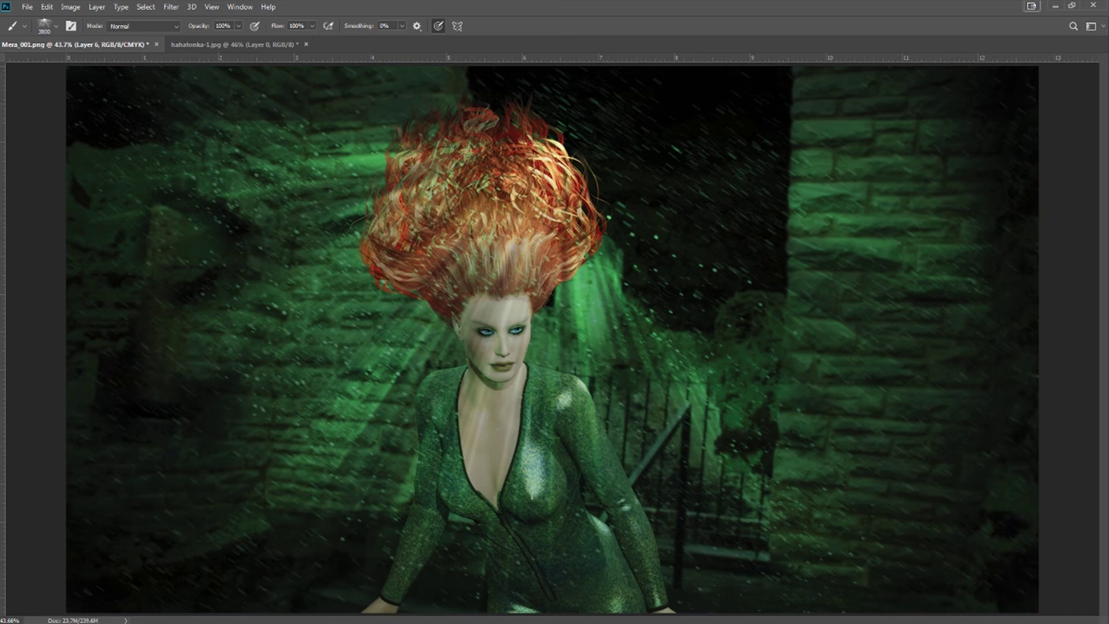
key("ctrl+z")
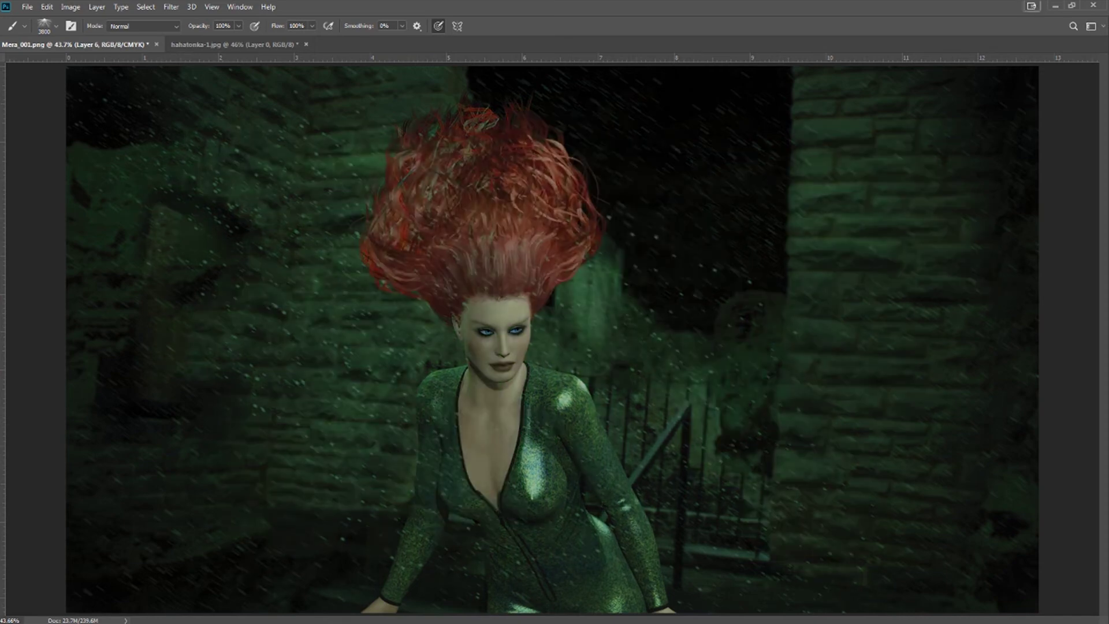
key("ctrl+z")
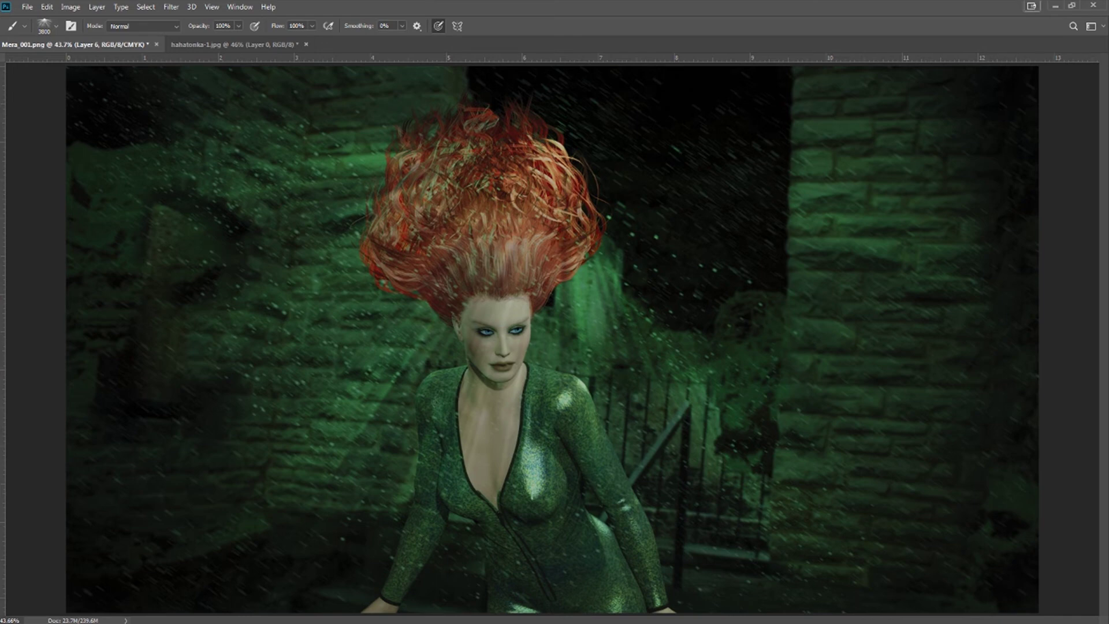
Free-transform the light rays on Layer 6, rotating them to about -65.5° and moving them toward the image's upper-left corner.
key("v")
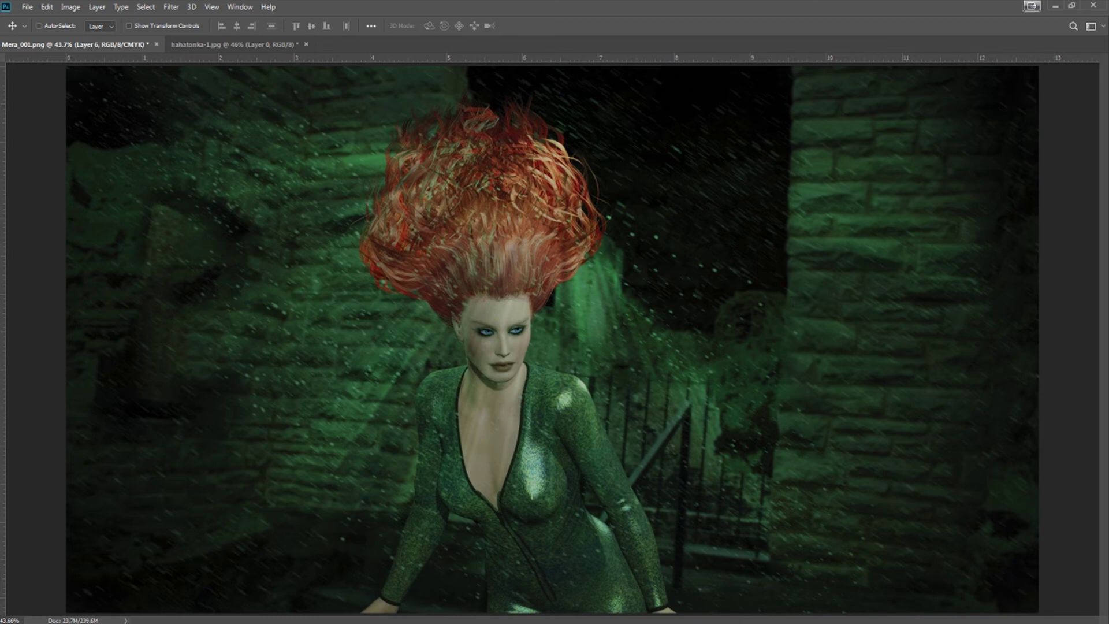
key("ctrl+t")
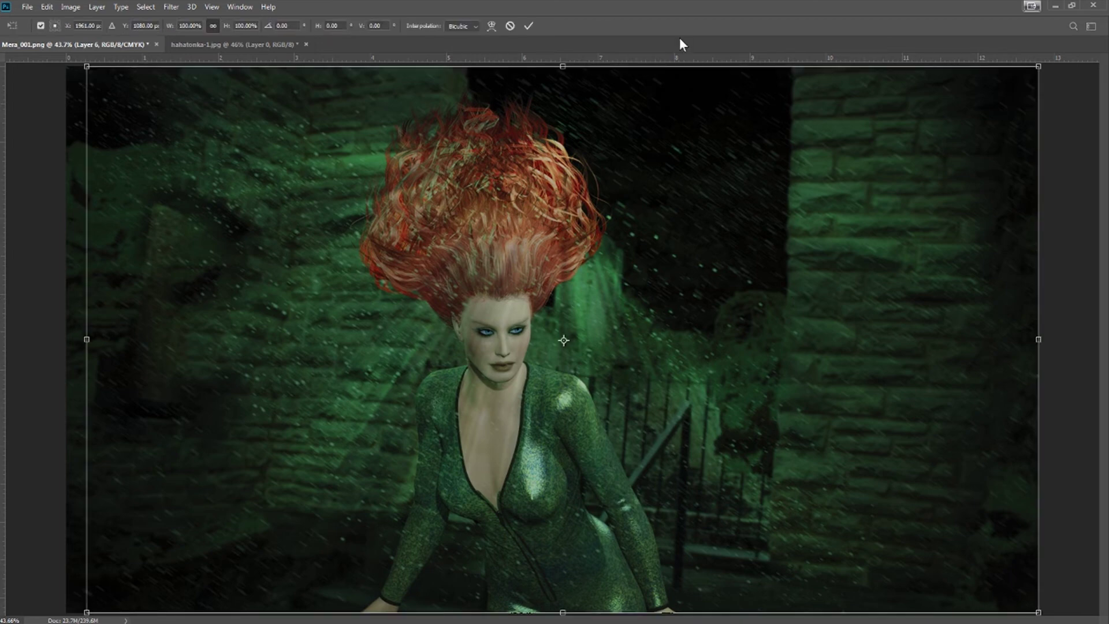
key("ctrl+minus")
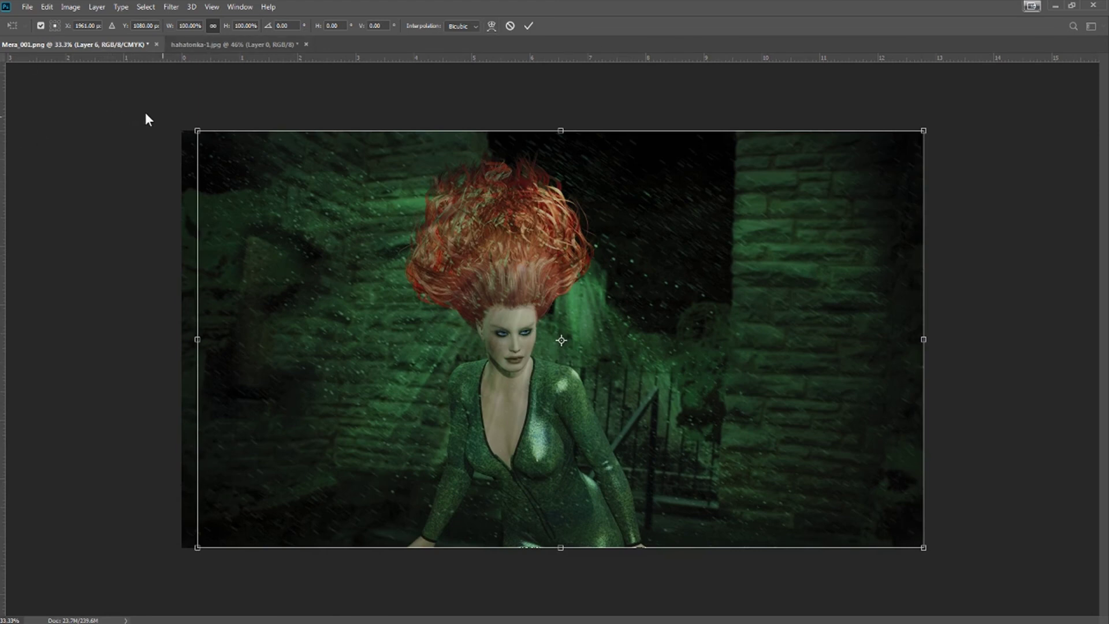
left_click_drag(181, 115, 256, 552)
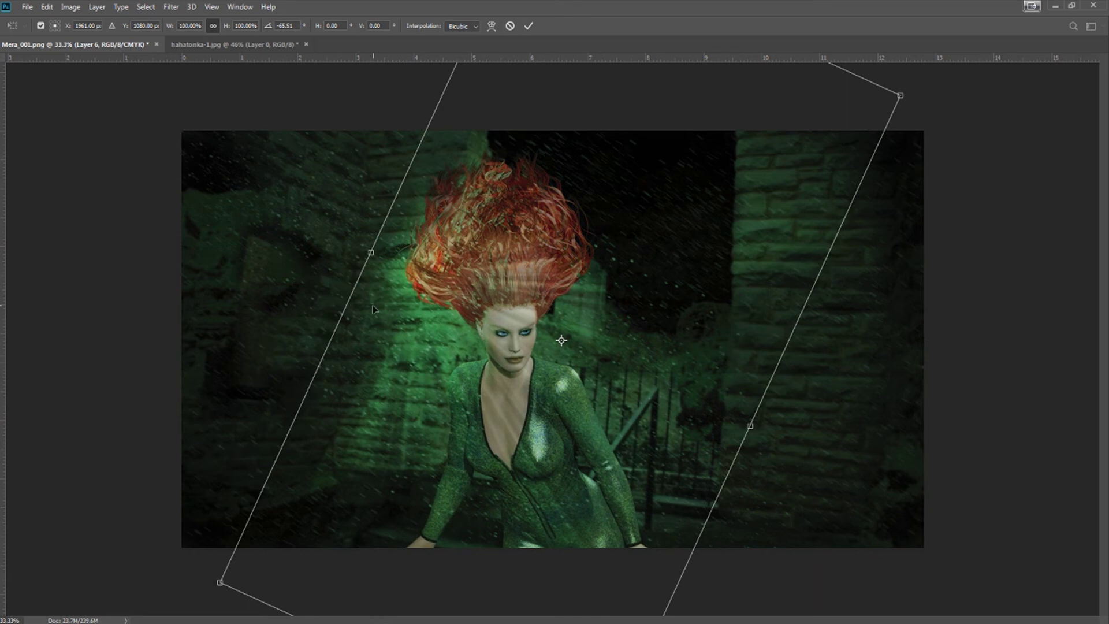
left_click_drag(358, 301, 164, 180)
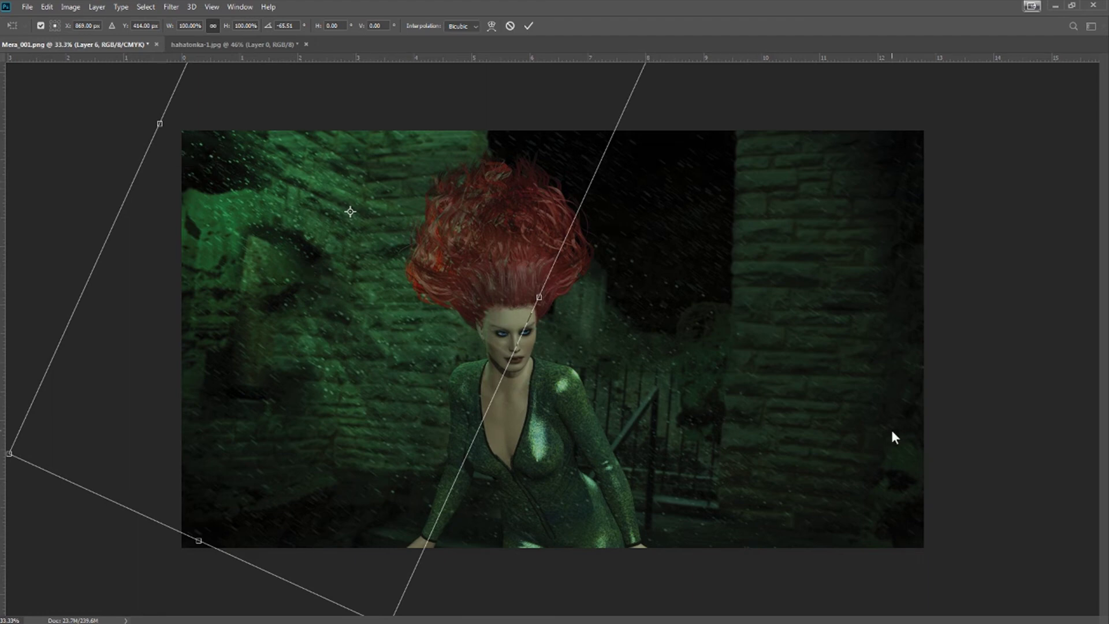
key("ctrl+0")
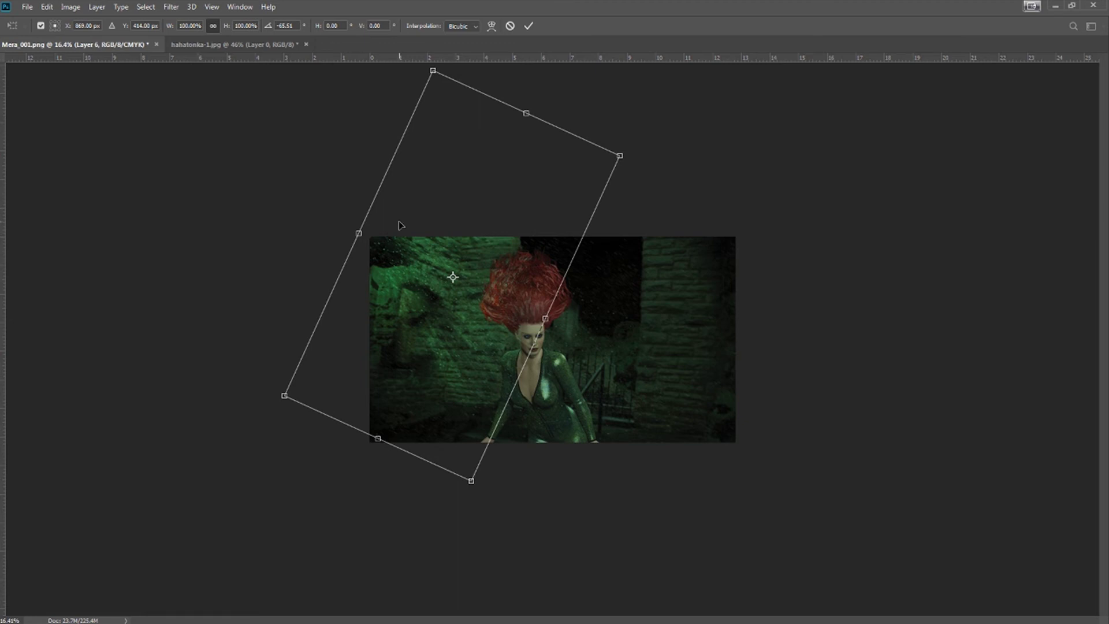
left_click_drag(400, 224, 404, 226)
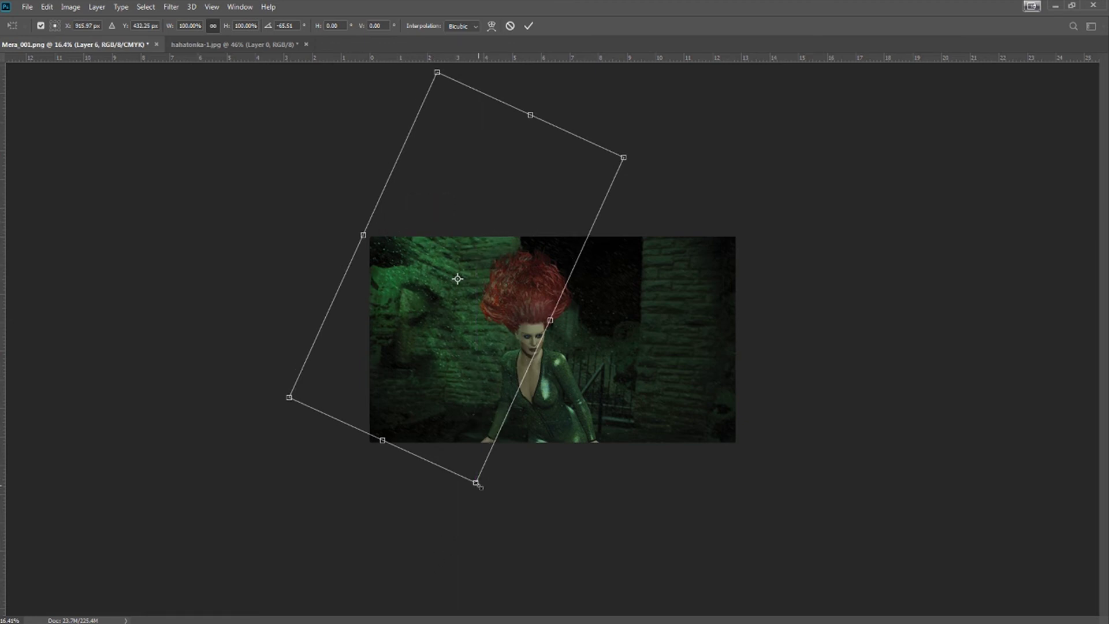
Stretch the light rays to about 94.7% width and 148% height, reposition them at about -65°, and apply the transform.
left_click_drag(479, 486, 528, 557)
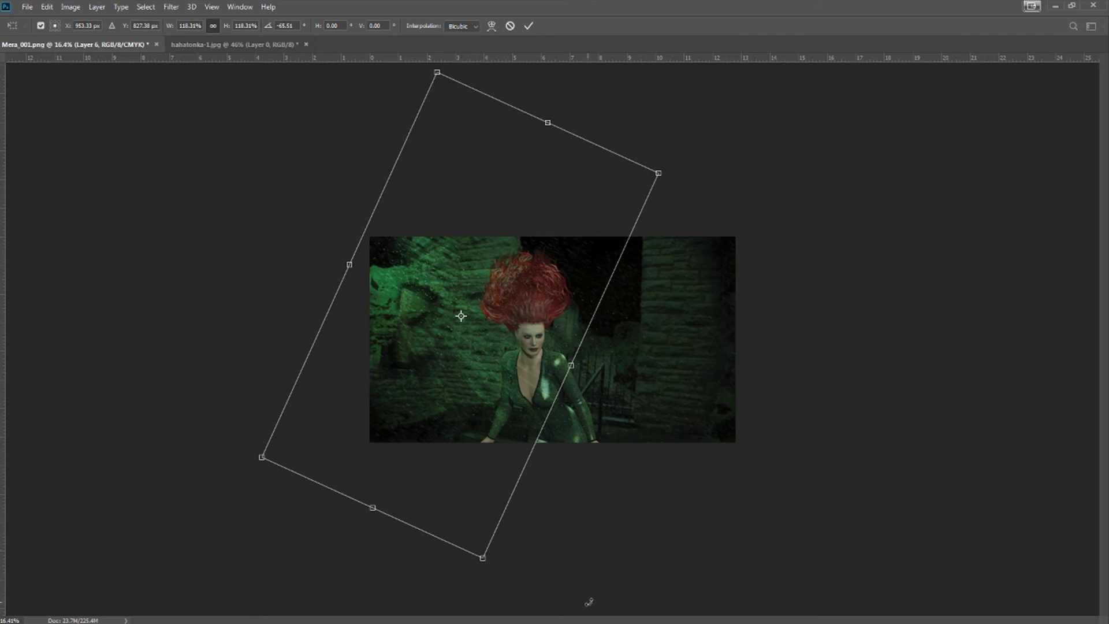
left_click_drag(484, 559, 559, 539)
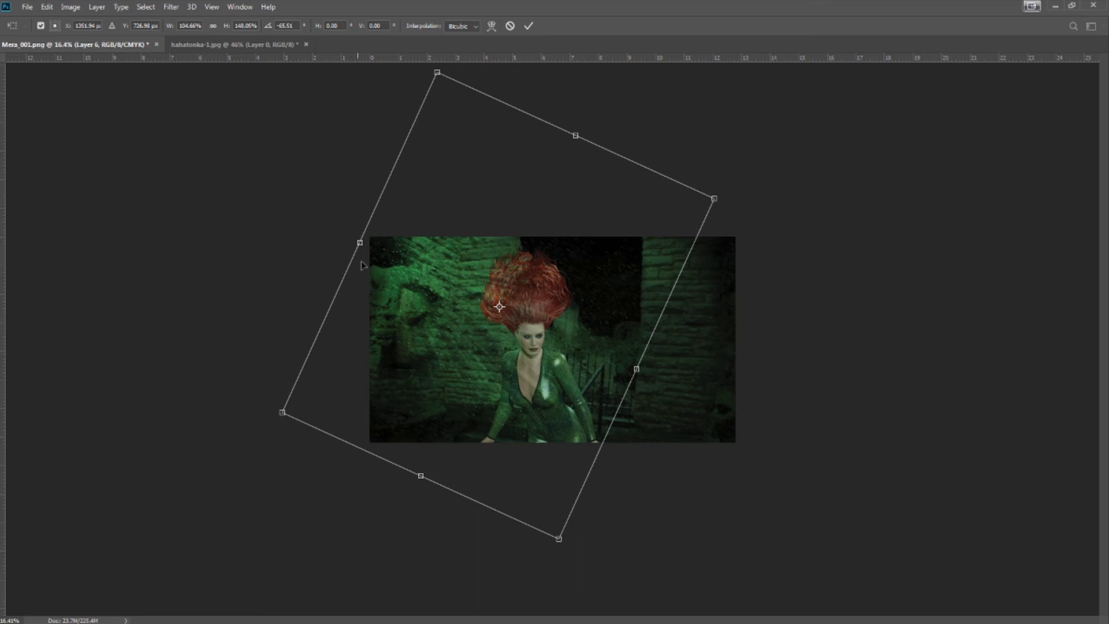
left_click_drag(425, 313, 406, 297)
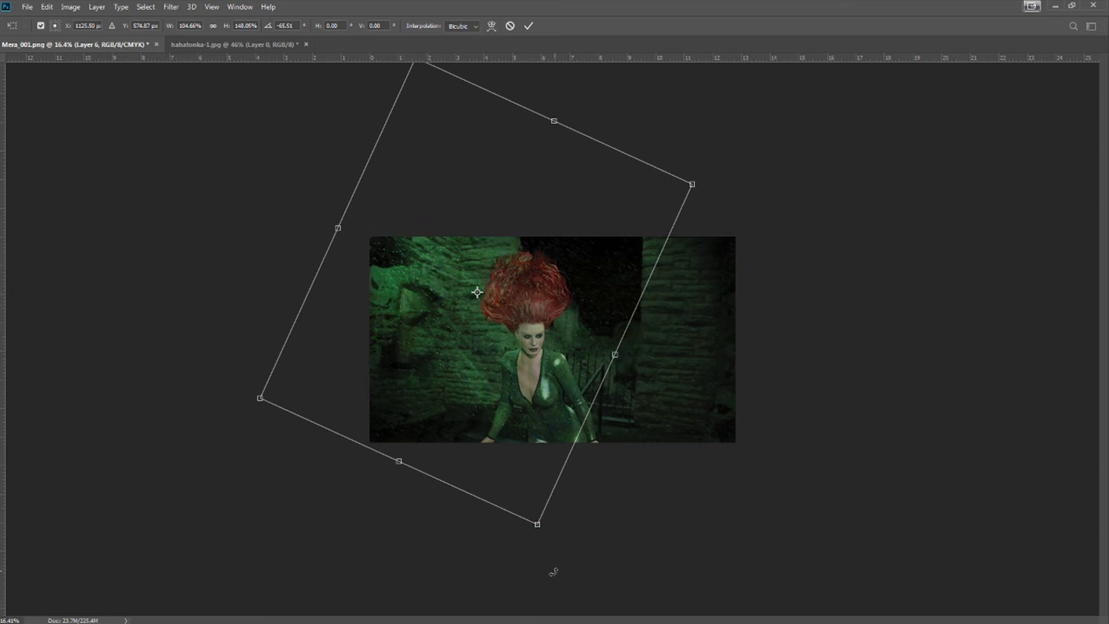
left_click_drag(552, 572, 577, 570)
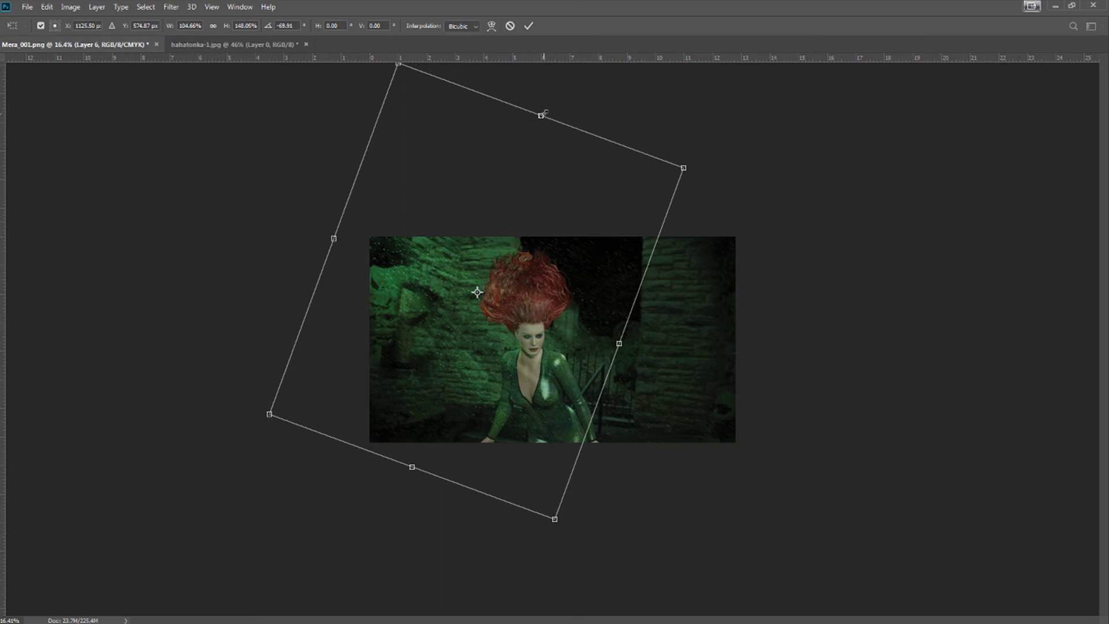
left_click_drag(541, 115, 530, 143)
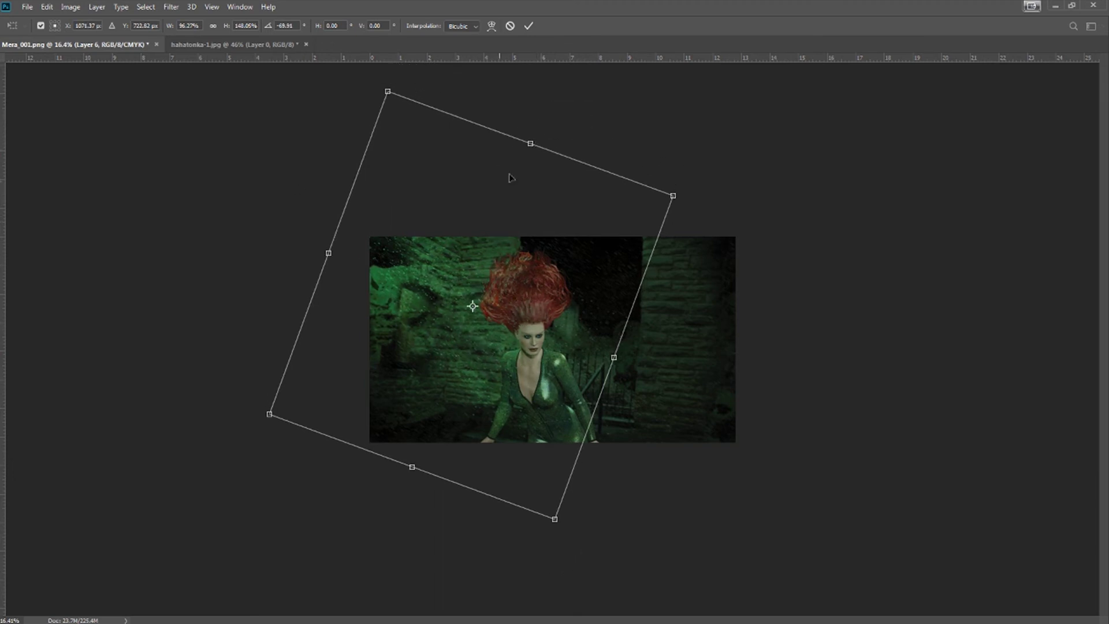
left_click_drag(412, 466, 417, 459)
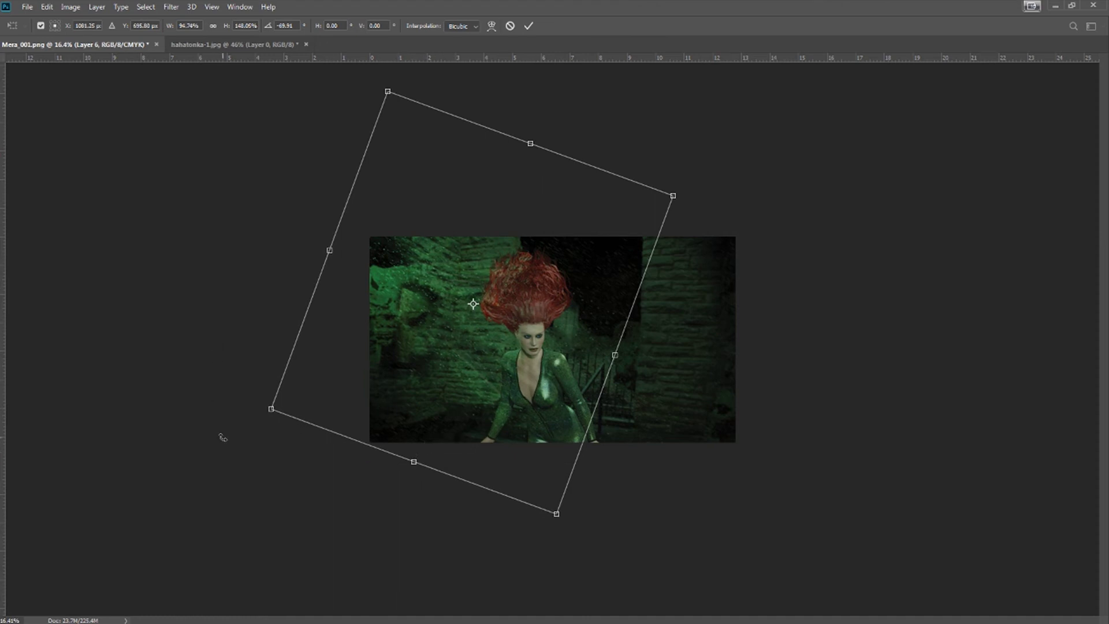
left_click_drag(224, 437, 218, 413)
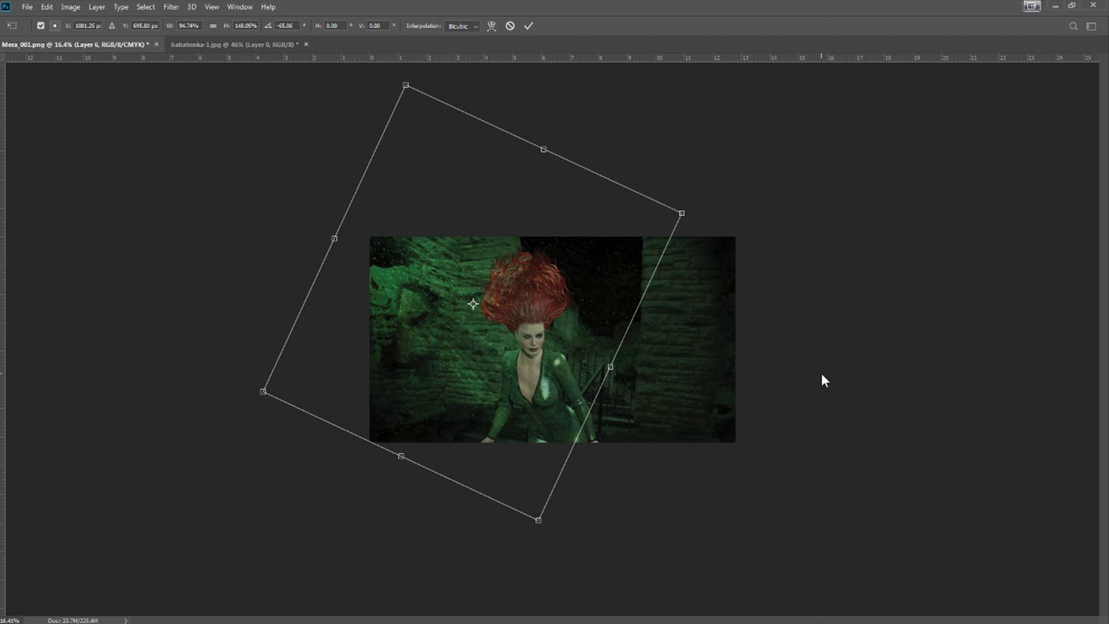
key("Return")
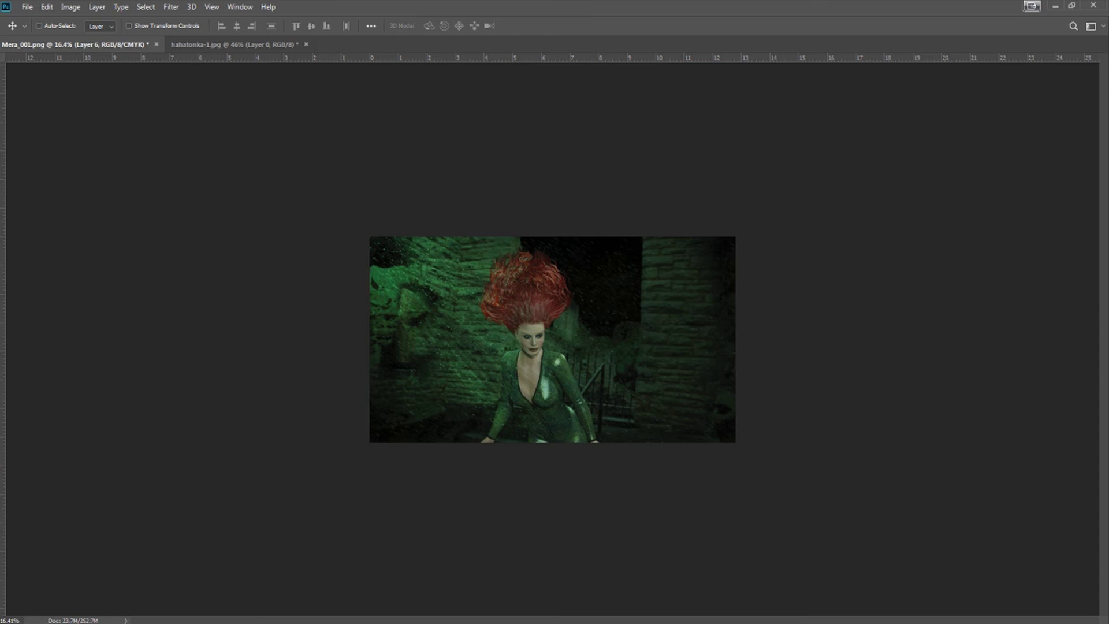
key("ctrl+0")
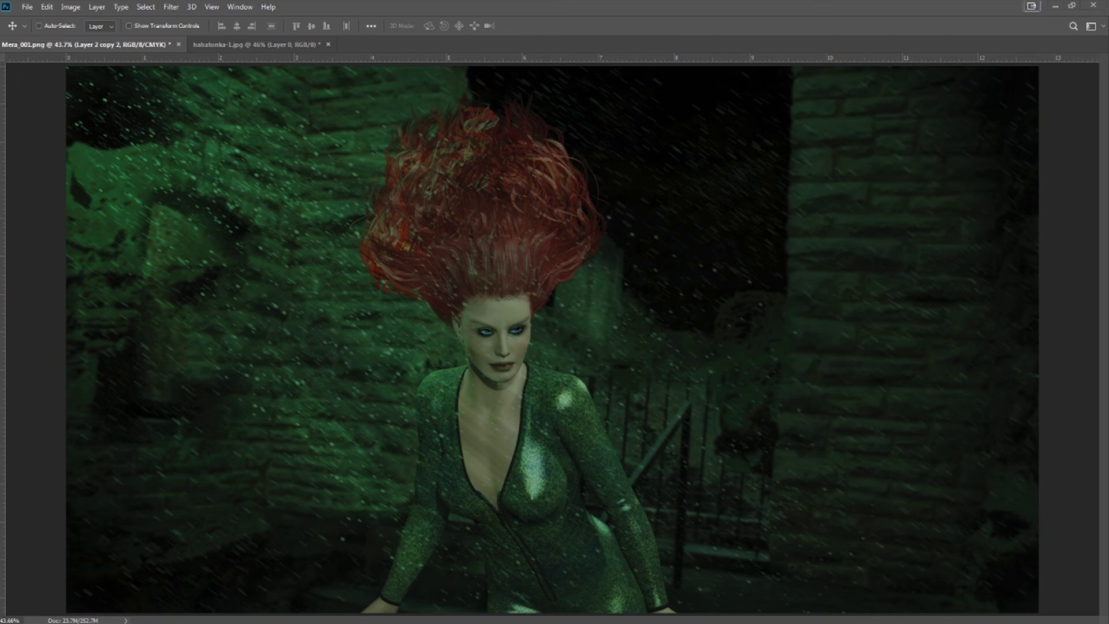
Load the figure's outline on Layer 1 as a selection and add a layer mask to Layer 1 from it.
left_click(547, 476)
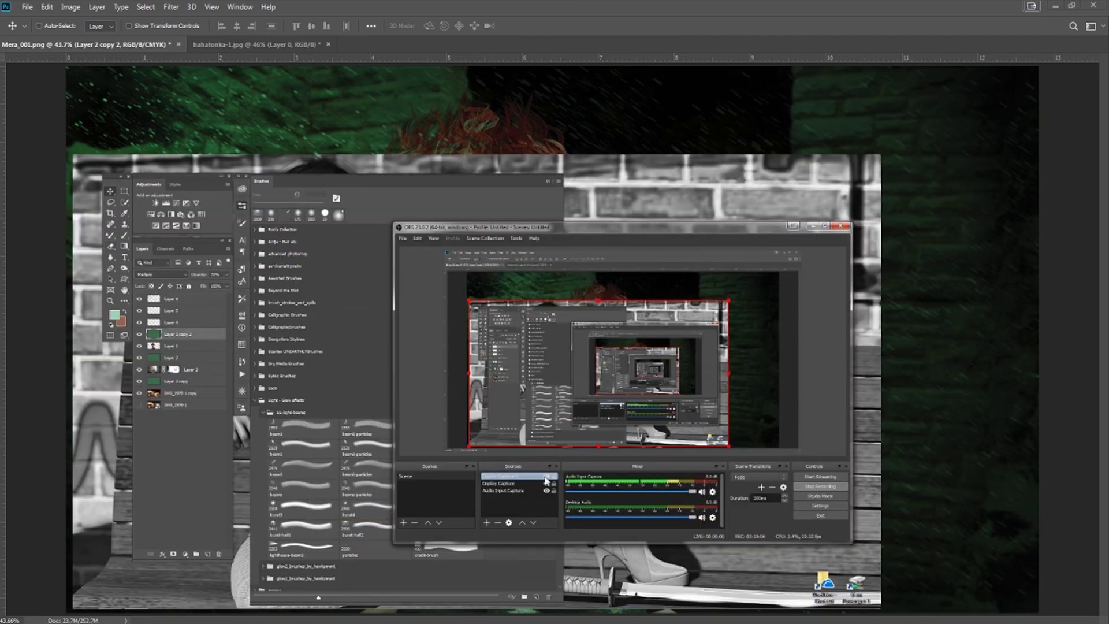
left_click(811, 226)
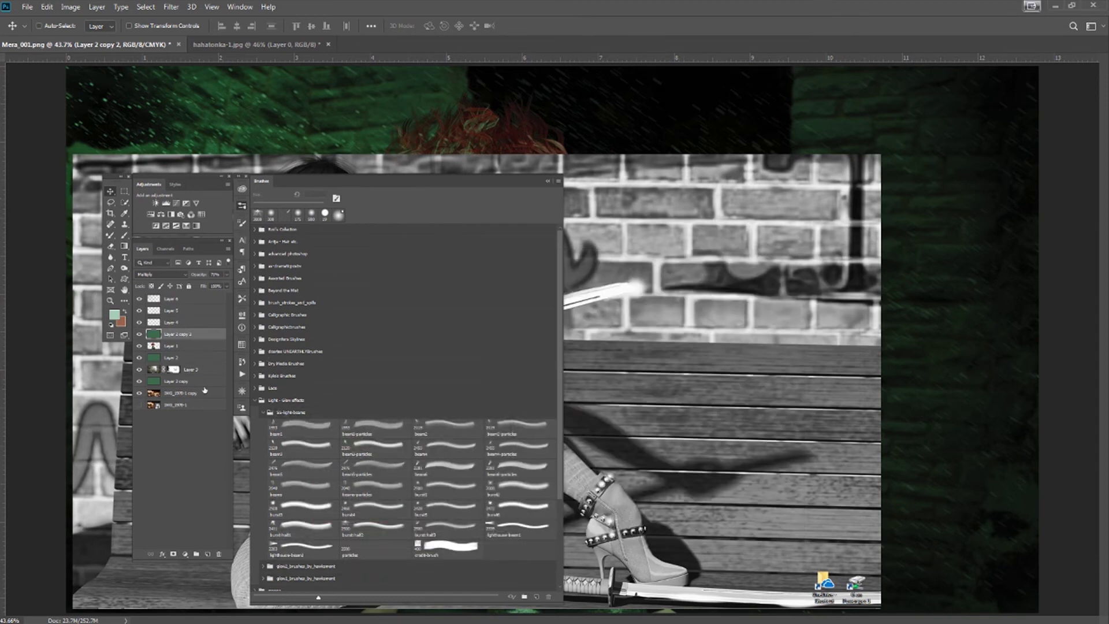
left_click(197, 300)
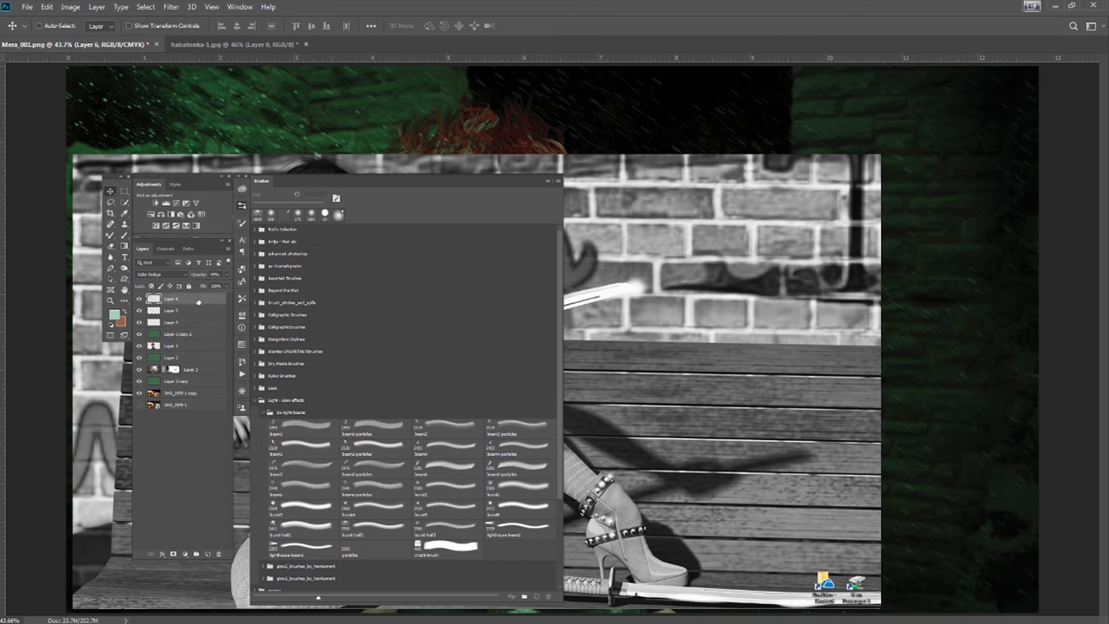
left_click(188, 346)
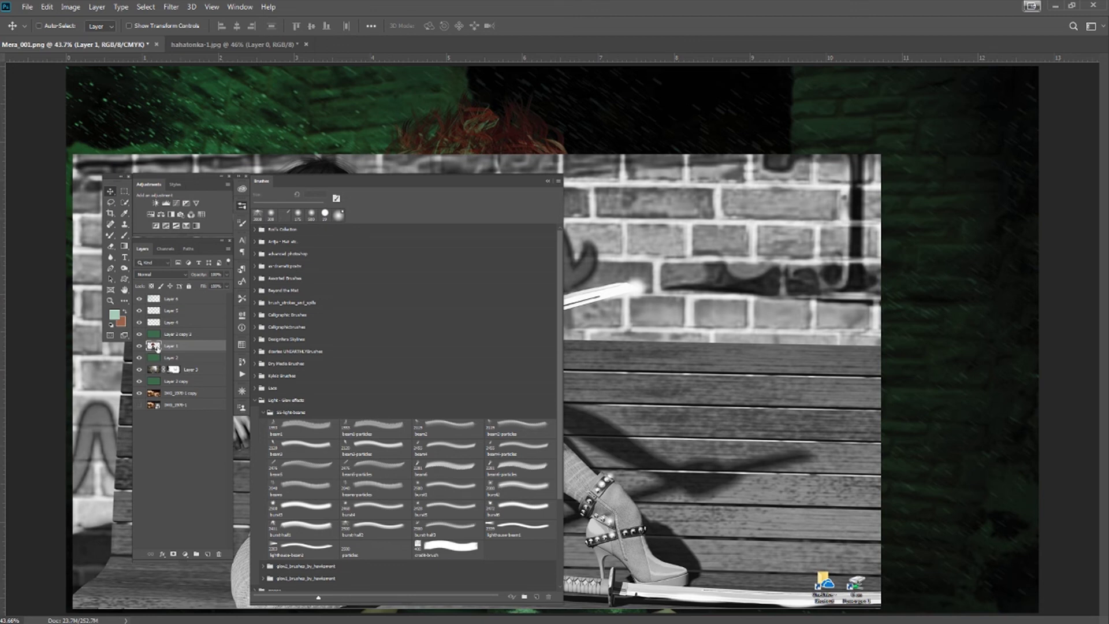
left_click(155, 347, "ctrl")
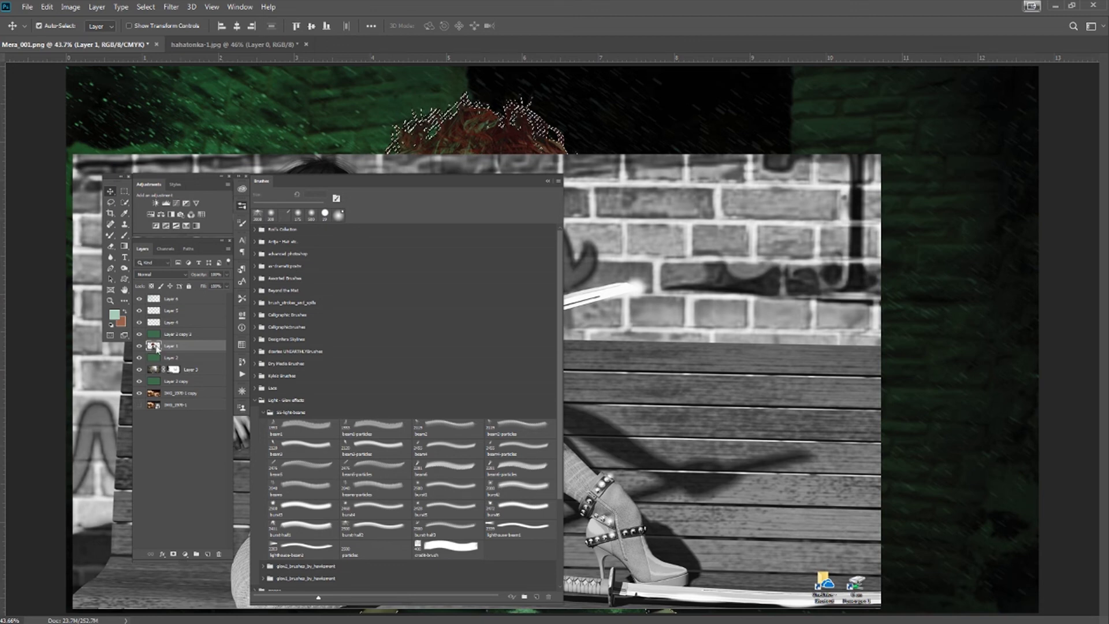
left_click(173, 554)
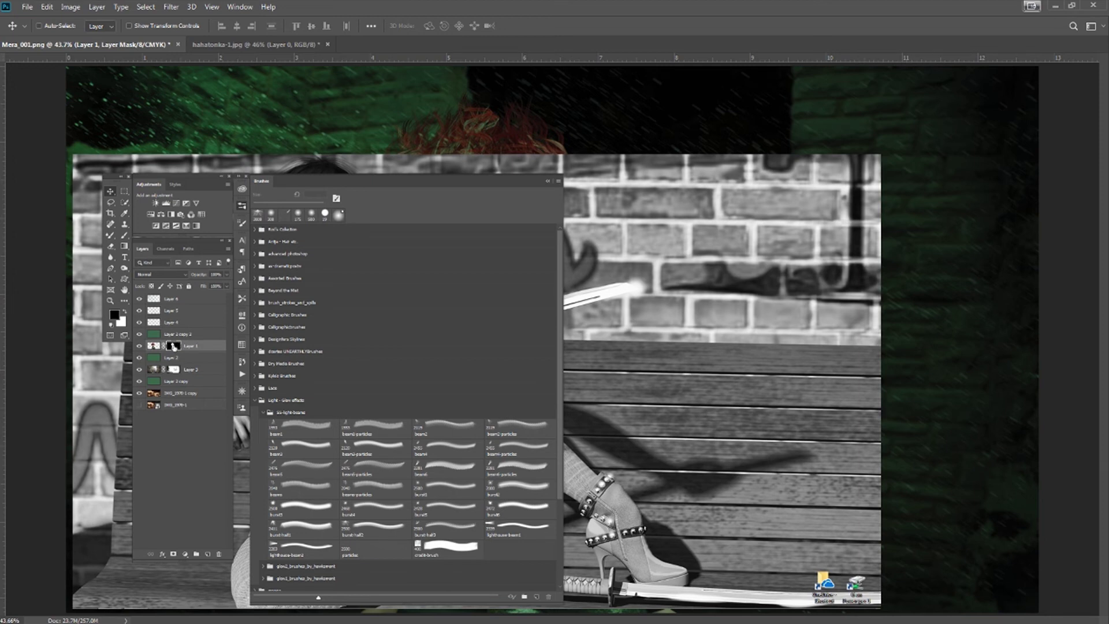
Try inverting Layer 1's layer mask, and invert it back.
key("ctrl")
key("ctrl+i")
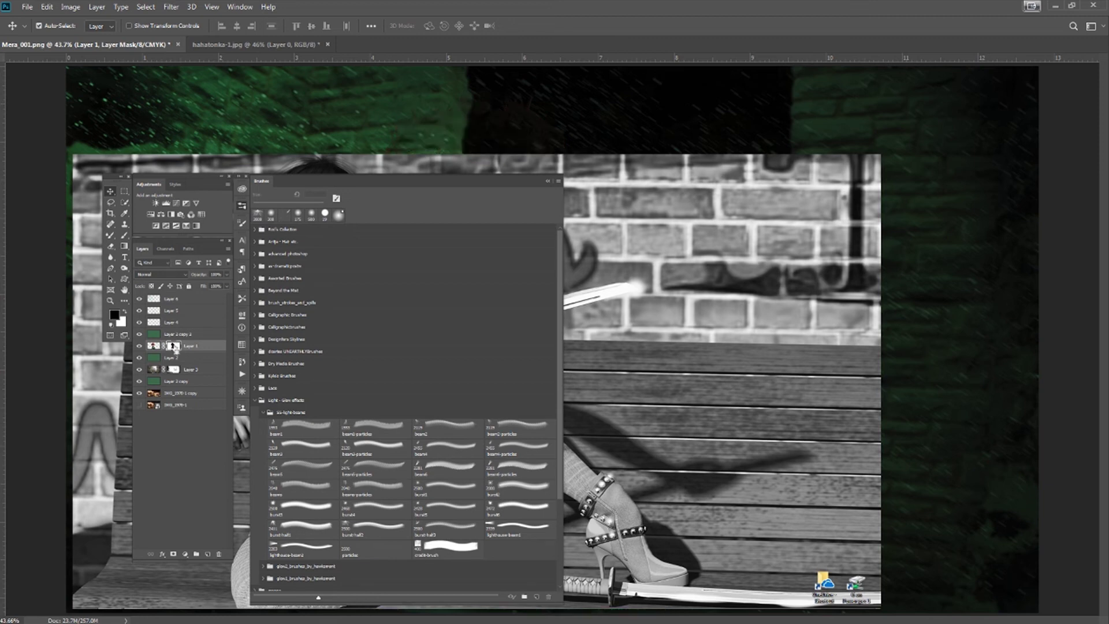
key("ctrl+i")
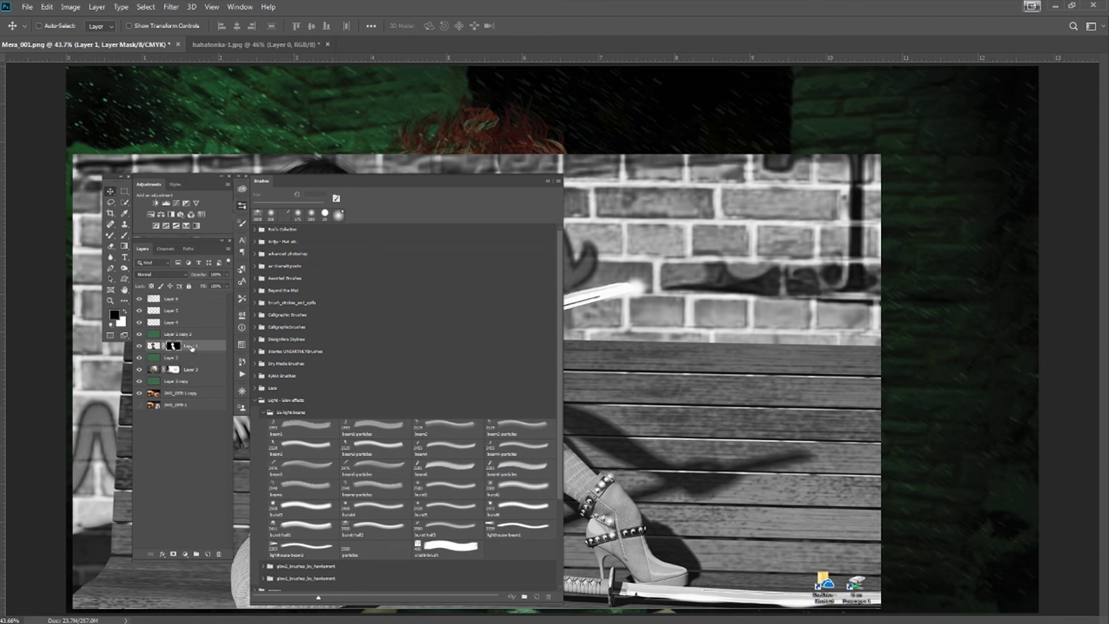
Duplicate Layer 1, remove the copy's mask, hide the copy, and select the mask on the original Layer 1.
left_click_drag(192, 347, 194, 337, "alt")
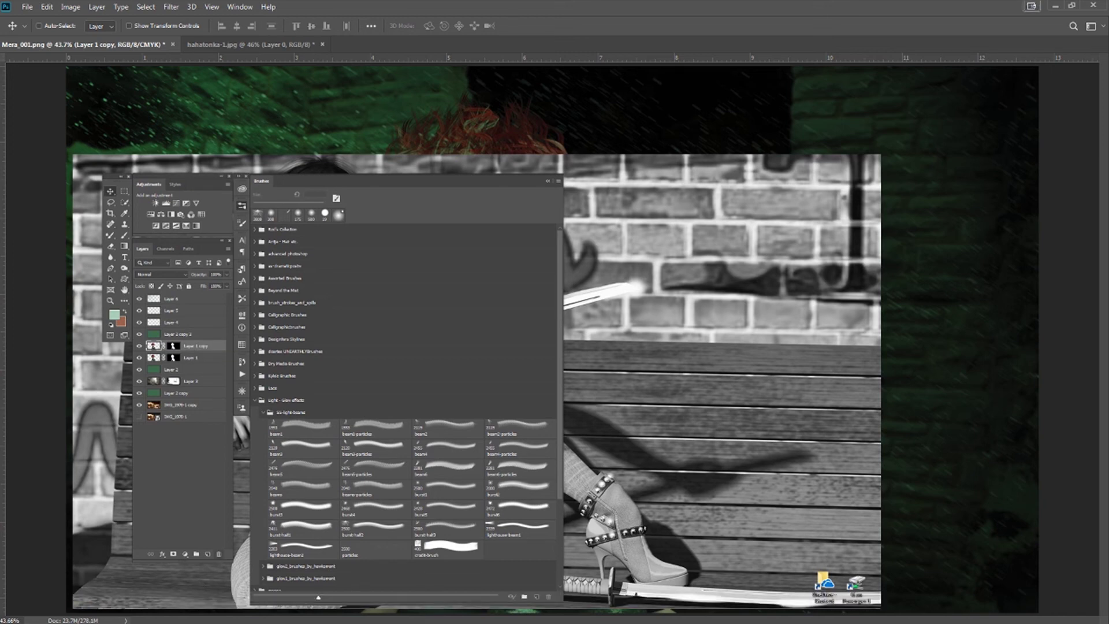
key("Return")
left_click(139, 346)
left_click(173, 357)
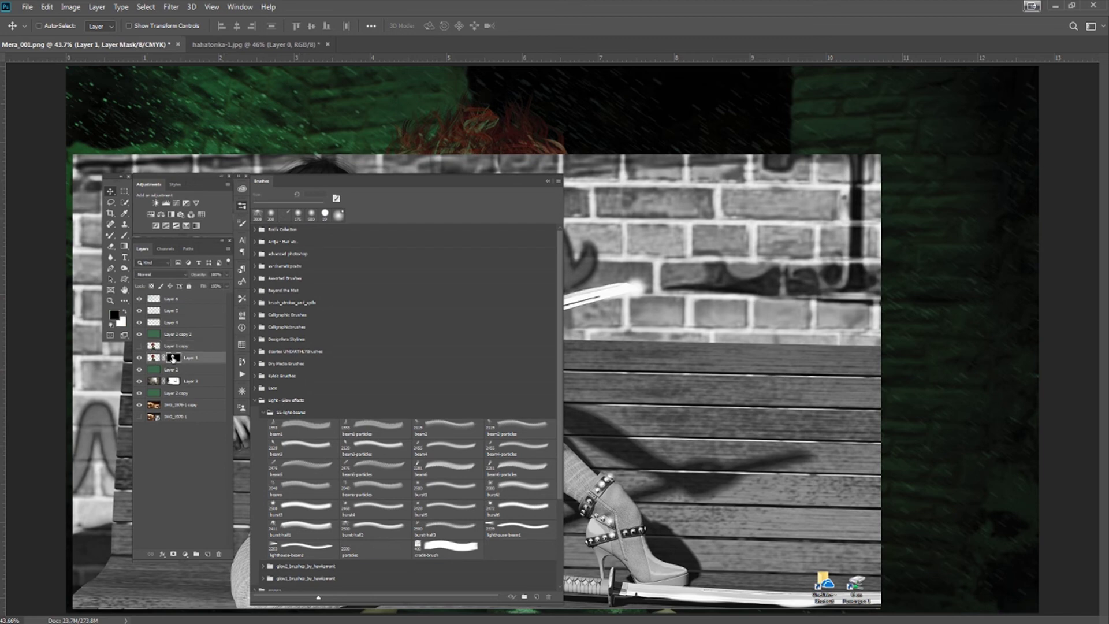
Try copying Layer 1's mask onto the Layer 2 copy 2 tint and deleting that tint layer, and undo these changes.
left_click_drag(173, 359, 175, 335)
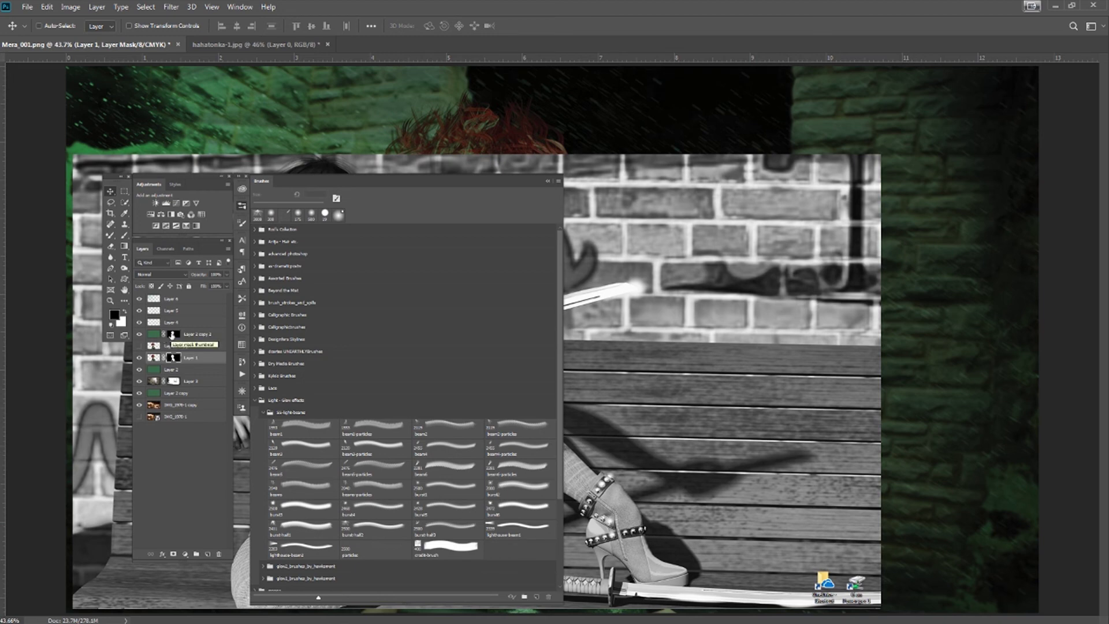
left_click(171, 335)
key("Delete")
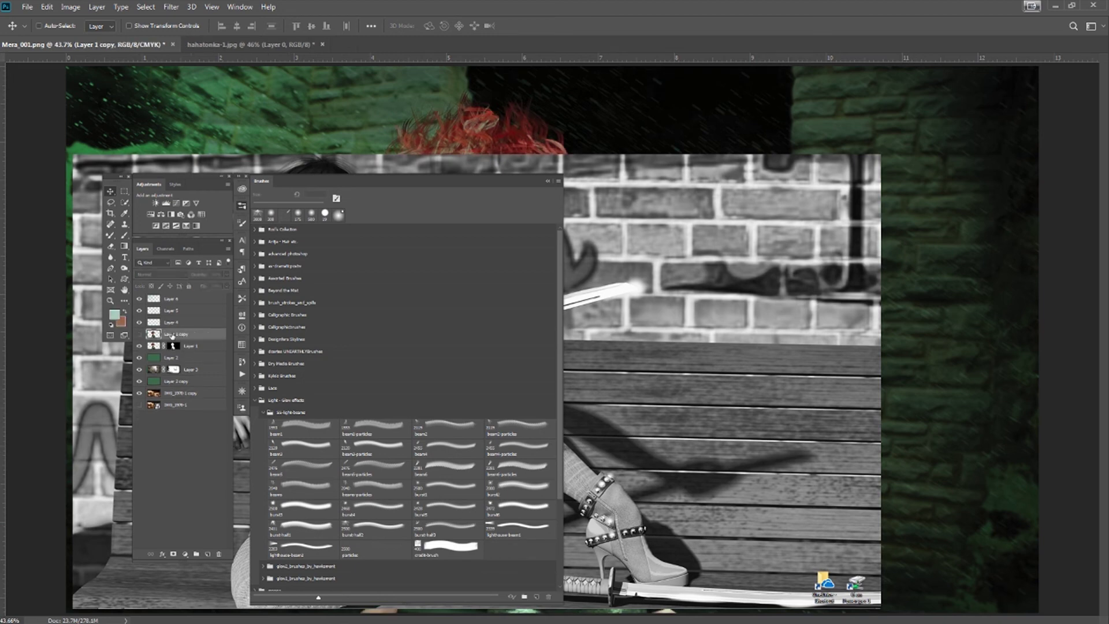
left_click(139, 334)
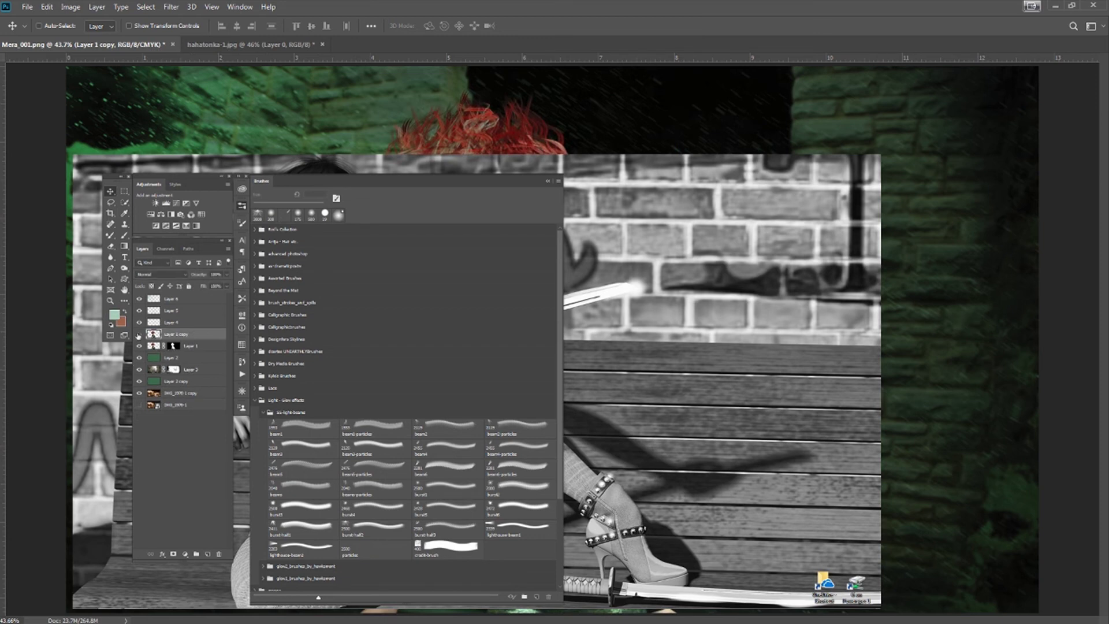
left_click(139, 334)
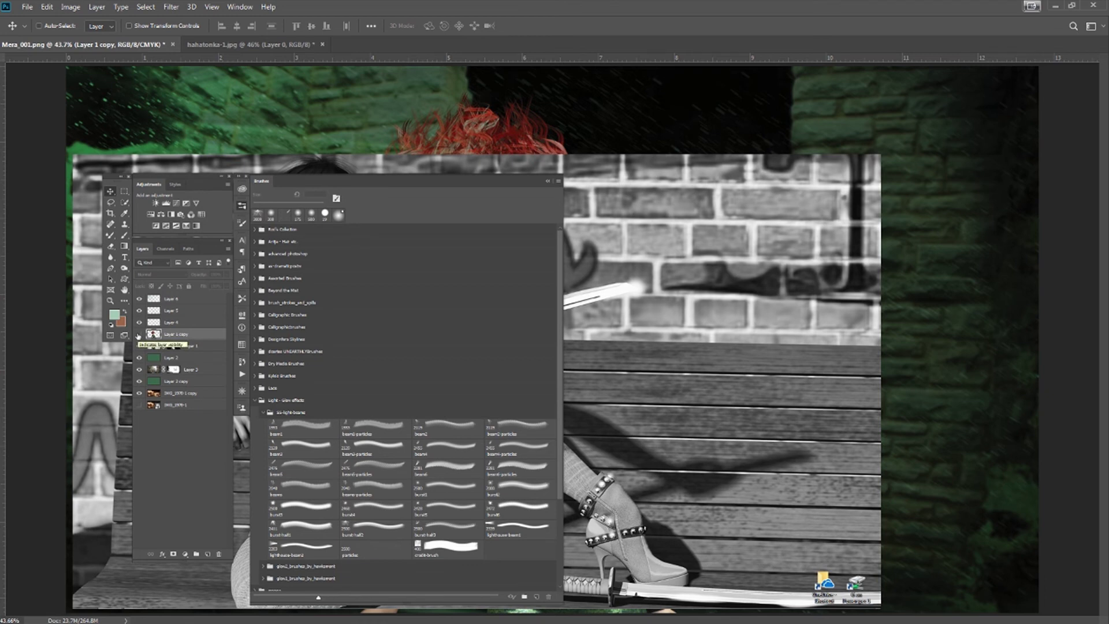
key("ctrl+alt+z")
key("ctrl+alt+z")
key("ctrl+alt+z")
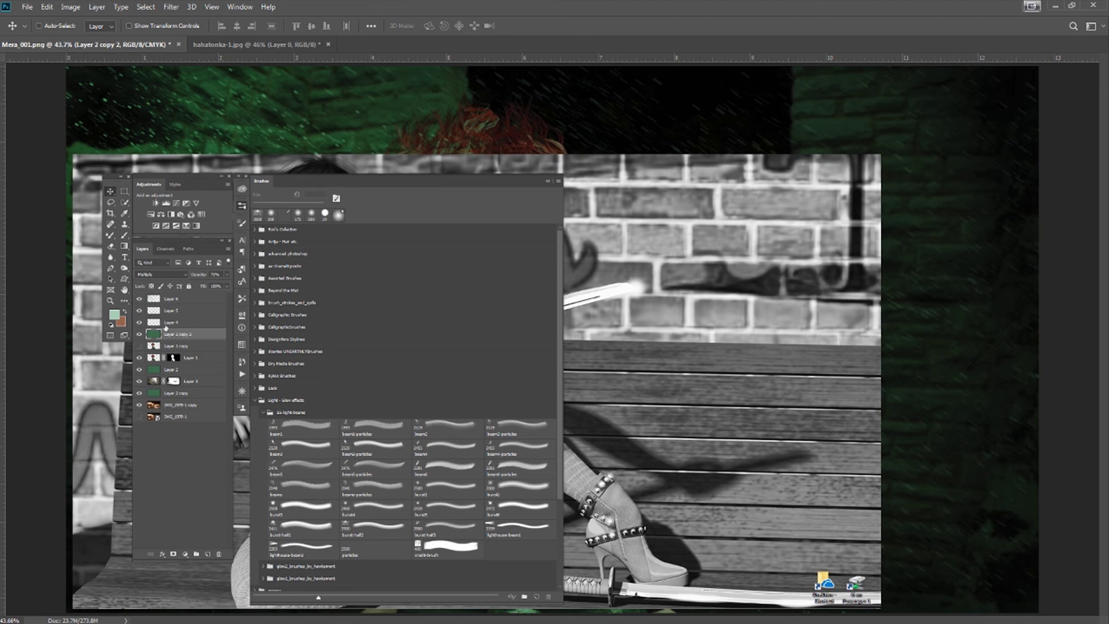
Create a new empty layer, Layer 7, above Layer 6 at the top of the layer stack.
left_click(194, 299)
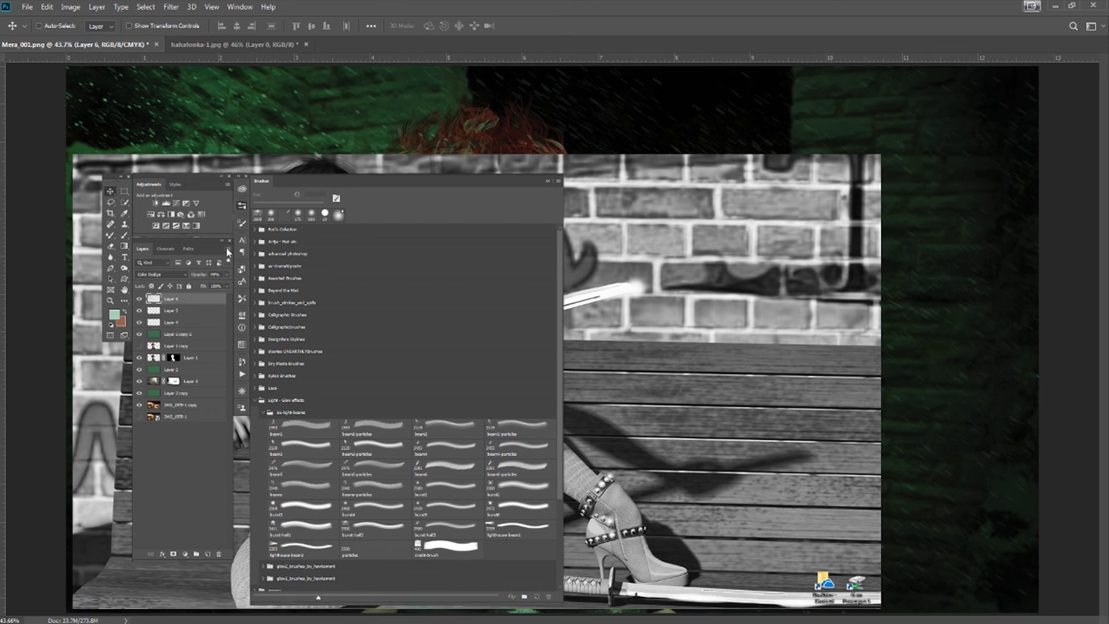
left_click(227, 250)
left_click(249, 256)
key("Return")
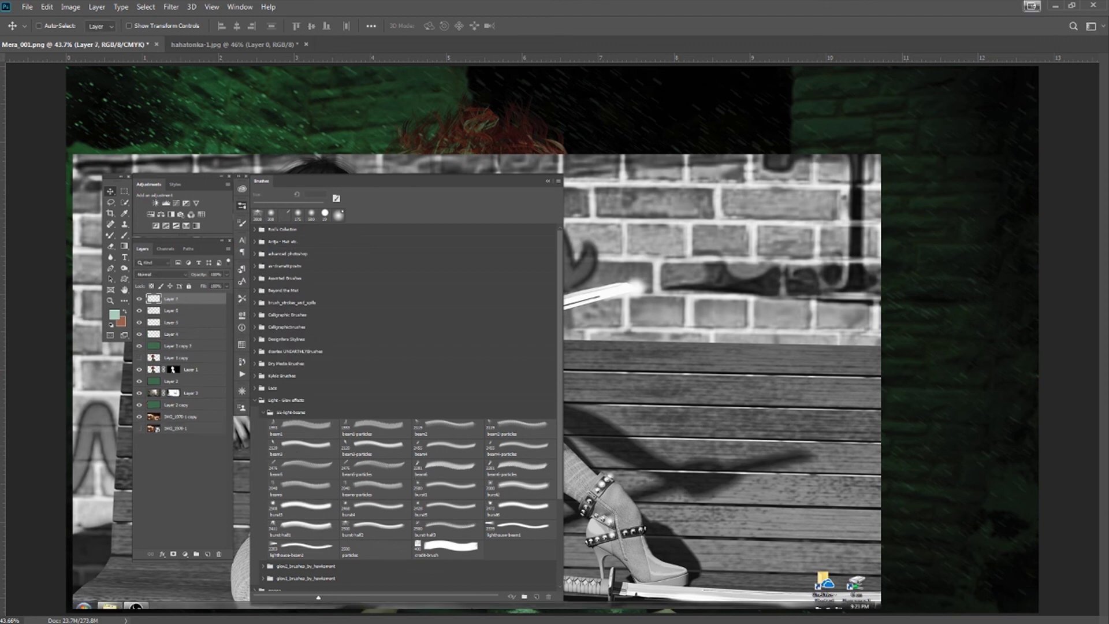
Switch to OBS and hide the topmost source, which overlays the display capture.
left_click(136, 601)
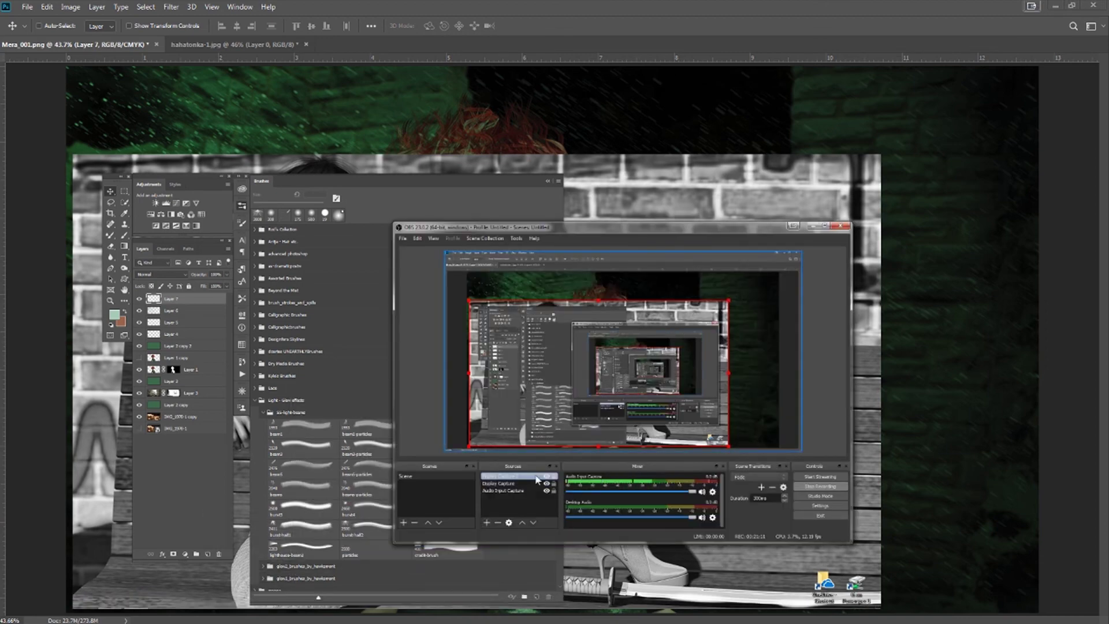
left_click(547, 477)
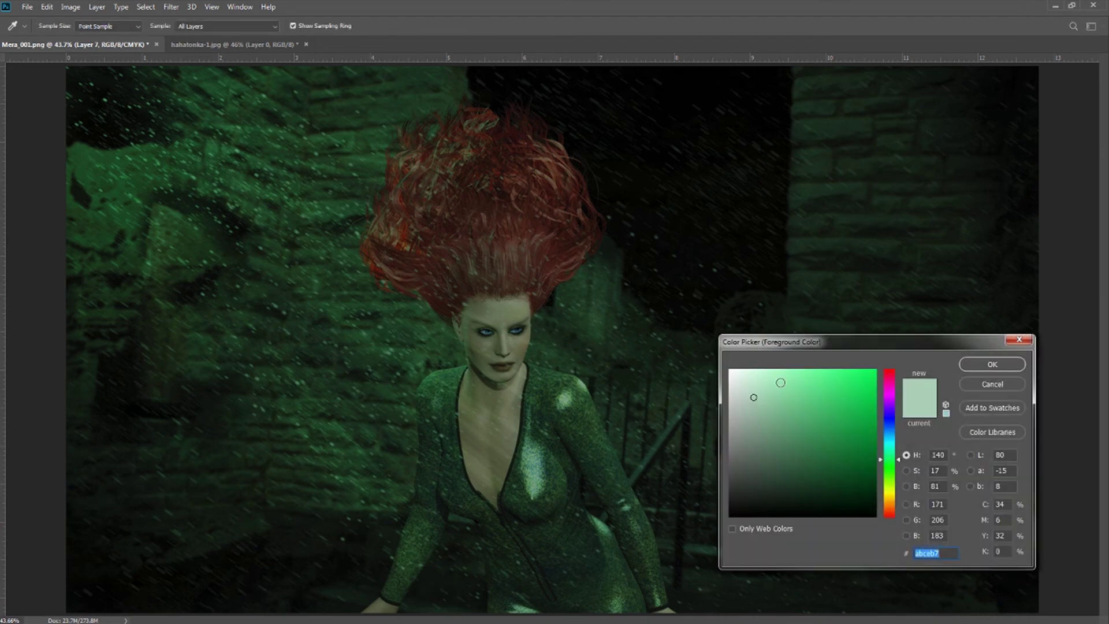
Set the foreground color to the muted green #5d916e and fill Layer 7 with it.
left_click(781, 433)
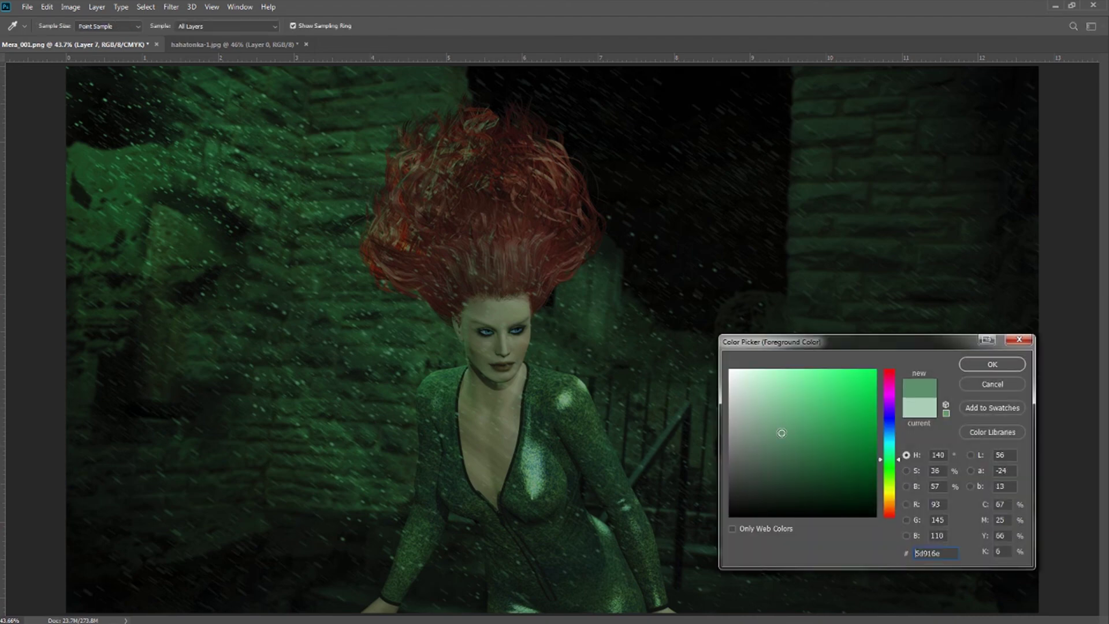
left_click(971, 364)
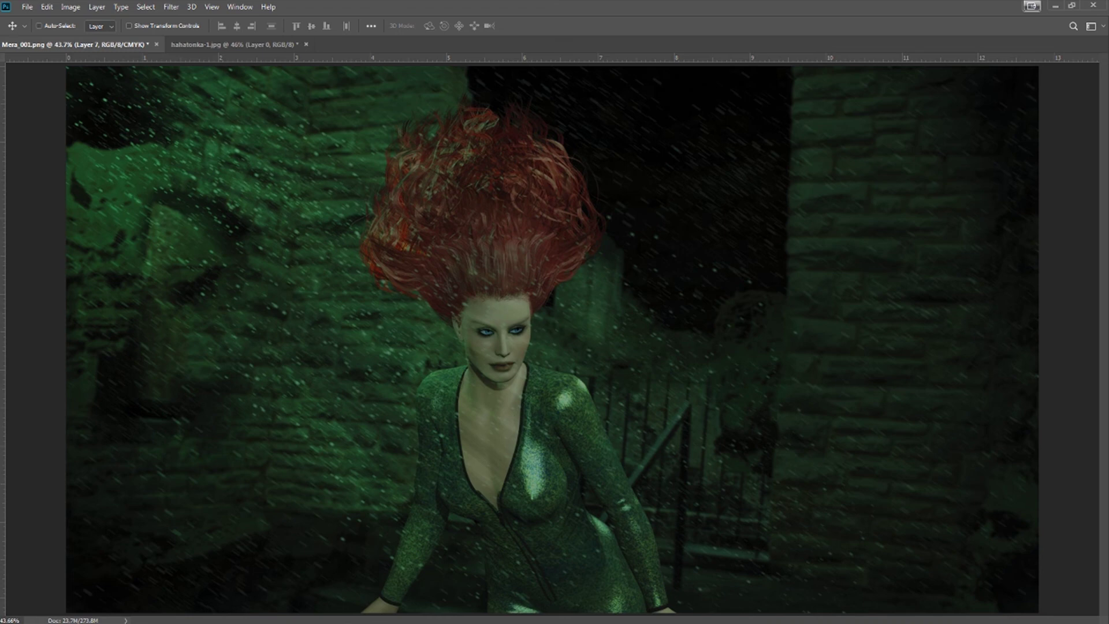
key("alt+BackSpace")
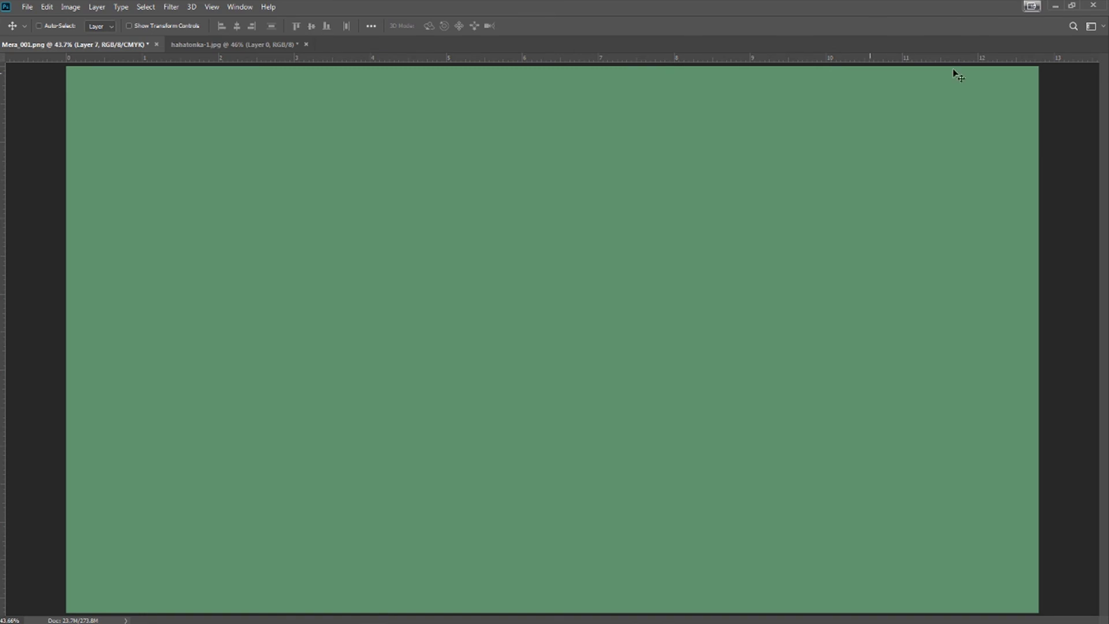
Add monochromatic noise with Gaussian distribution to Layer 7's green fill, at an amount slightly under 33.33%.
left_click(171, 7)
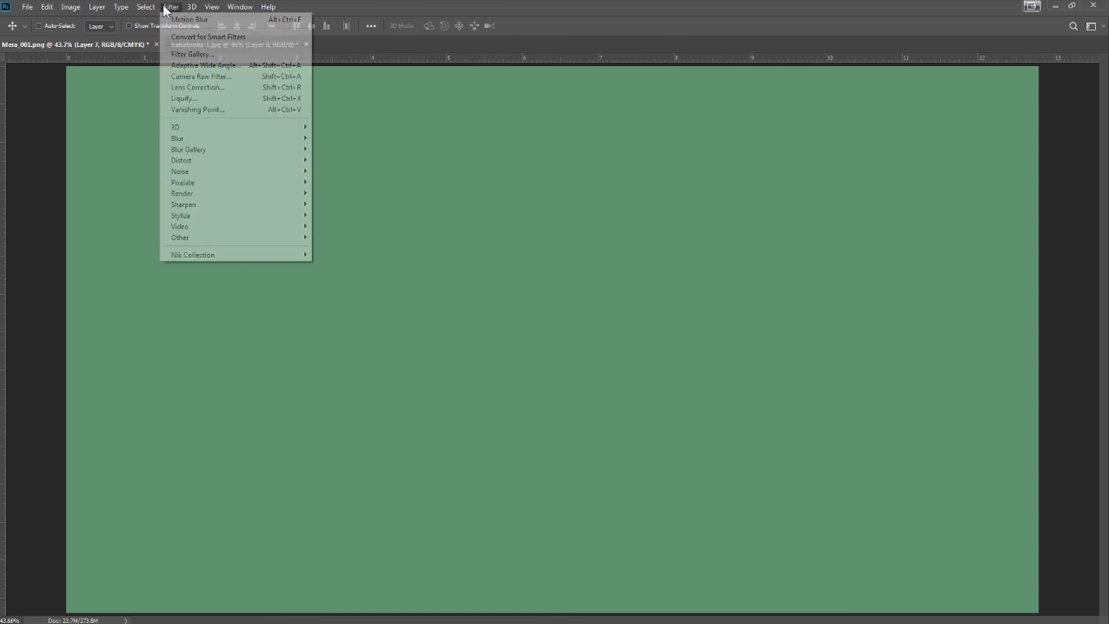
mouse_move(146, 7)
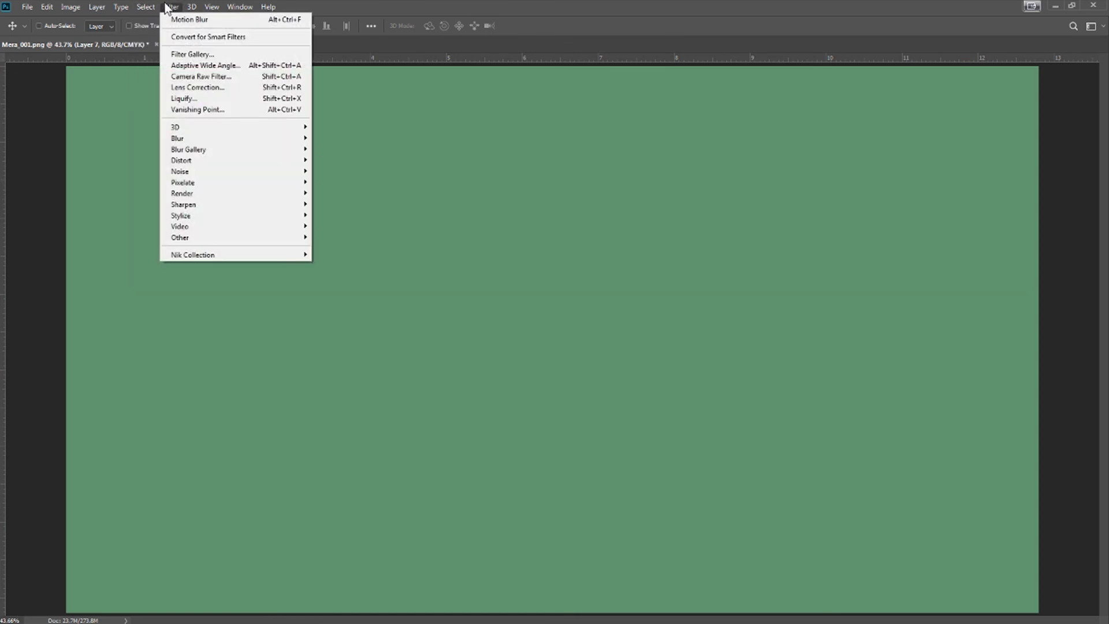
mouse_move(186, 172)
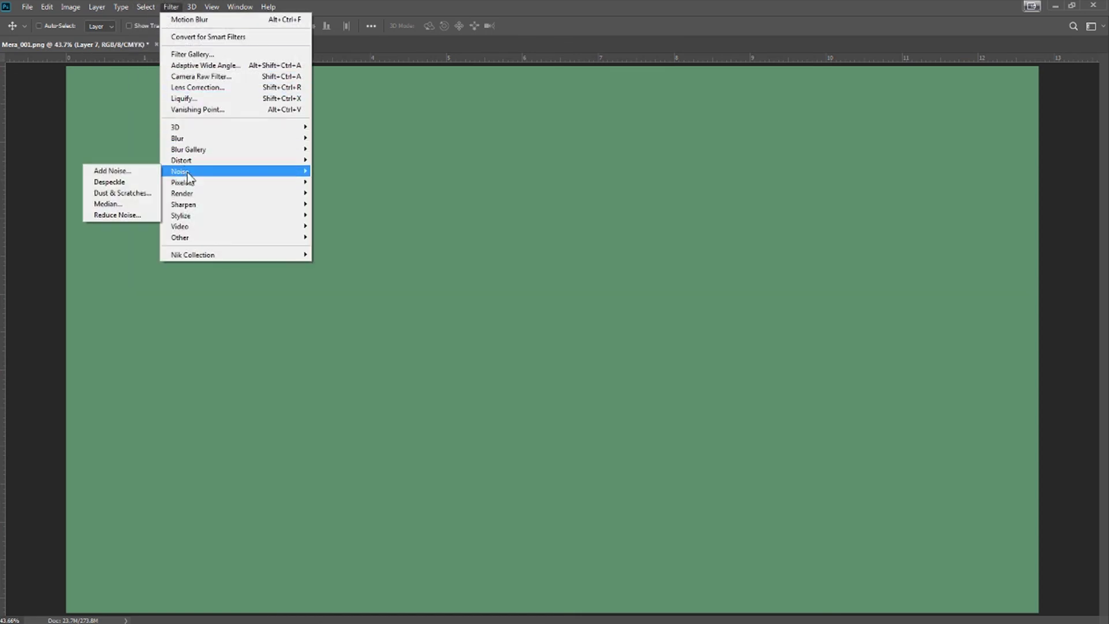
left_click(111, 172)
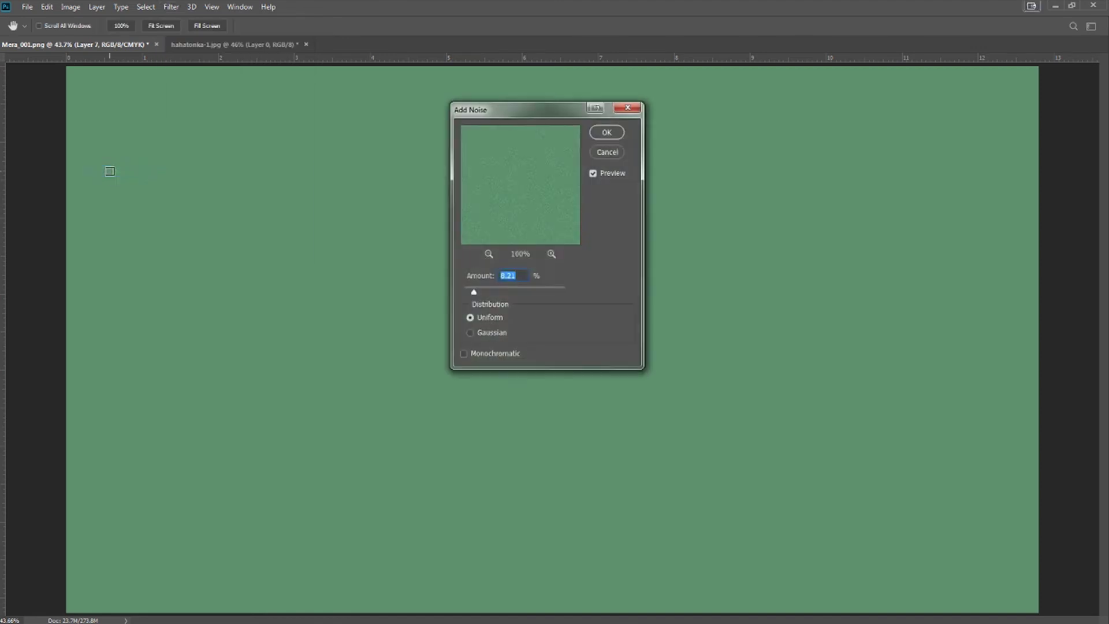
left_click_drag(474, 293, 492, 290)
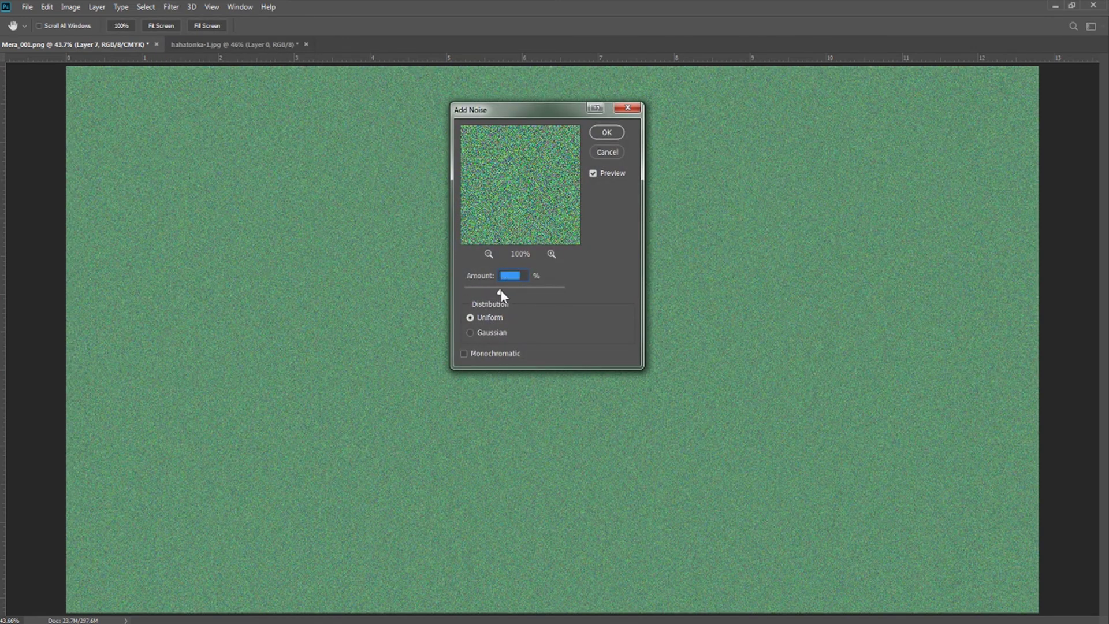
left_click(471, 332)
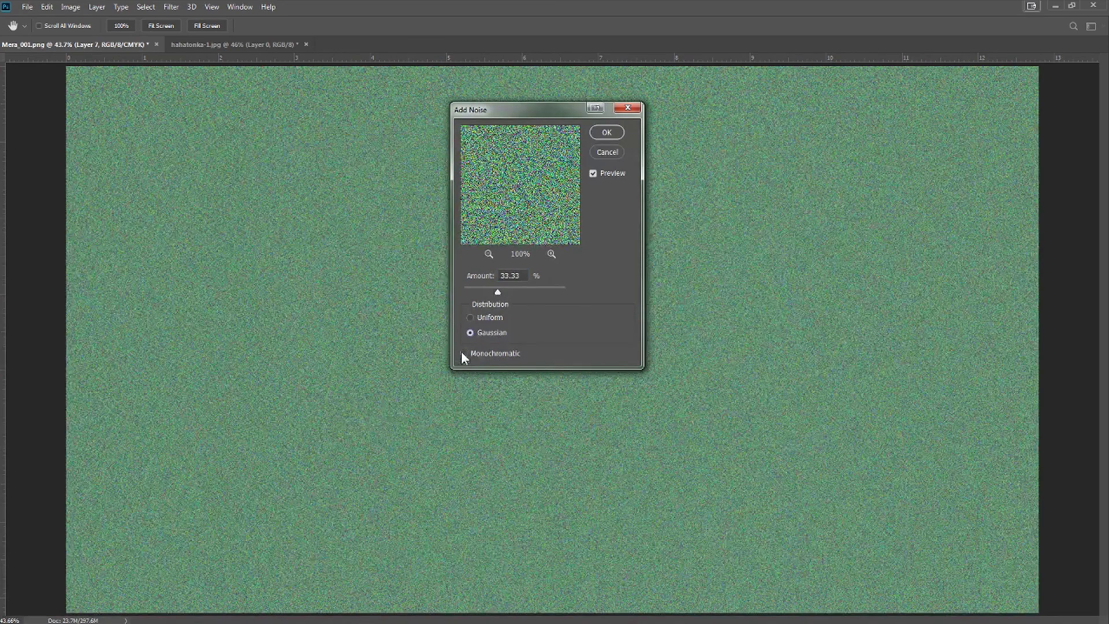
left_click(463, 353)
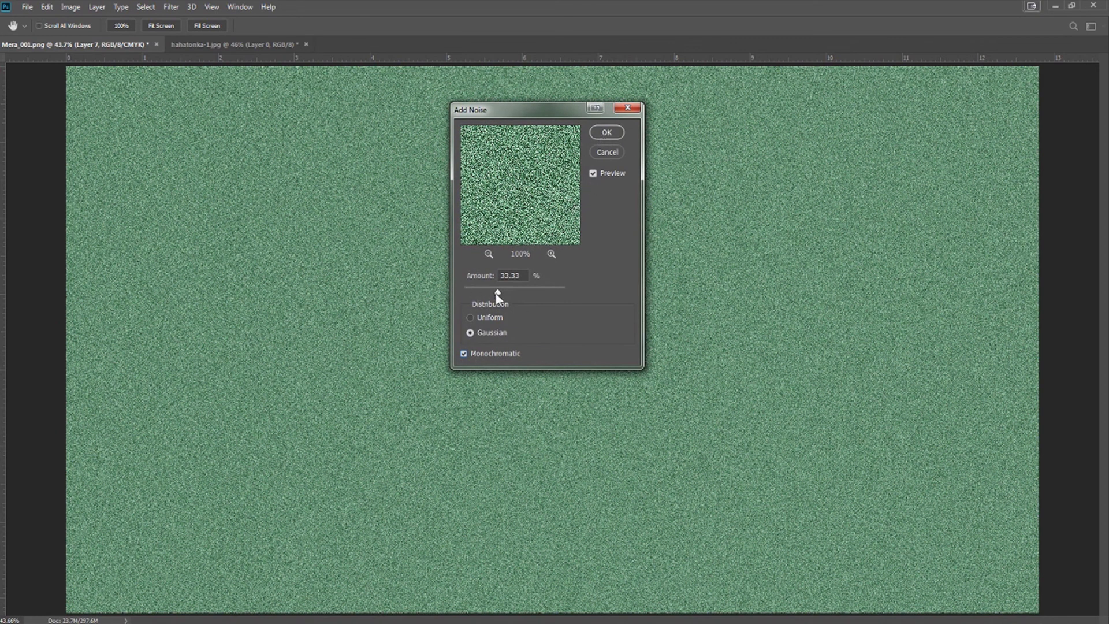
mouse_move(497, 292)
left_mouse_down()
mouse_move(527, 292)
mouse_move(484, 292)
mouse_move(494, 293)
left_mouse_up()
left_click(603, 132)
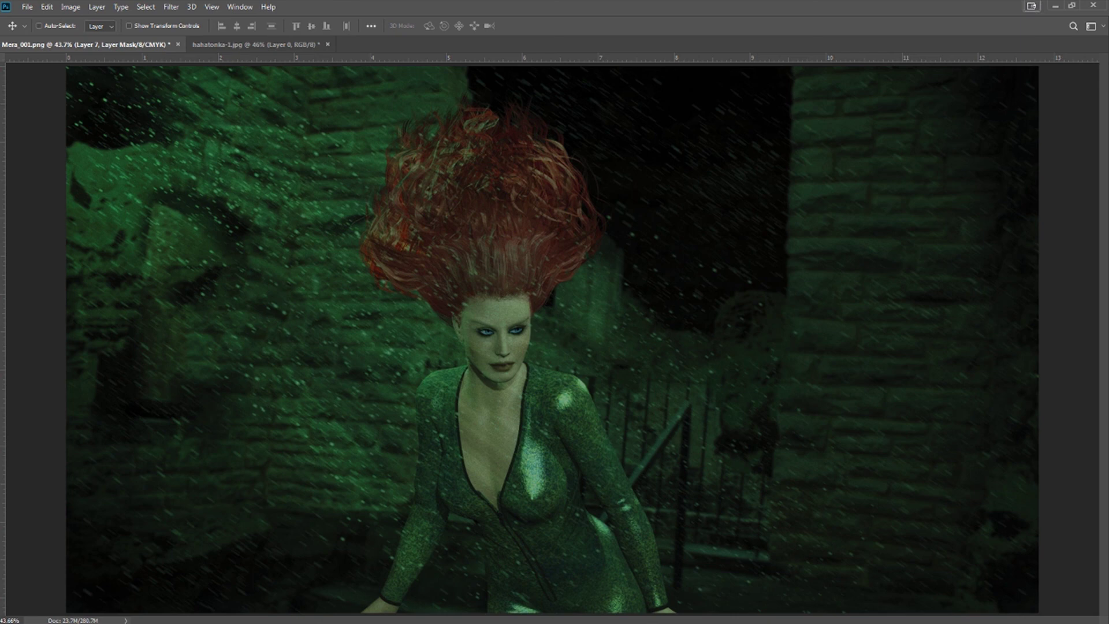
Set up the Brush at size 300 for Layer 7's mask, with pen pressure controlling opacity but not size.
key("b")
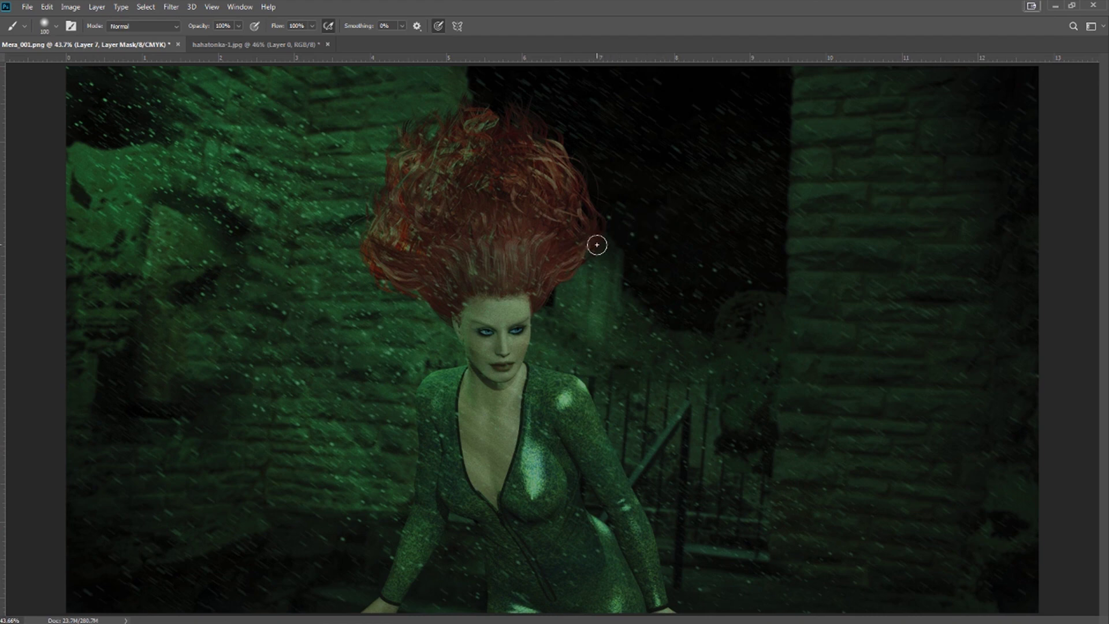
key("bracketright")
key("bracketright")
key("bracketright")
key("bracketright")
key("bracketright")
key("bracketright")
left_click(254, 26)
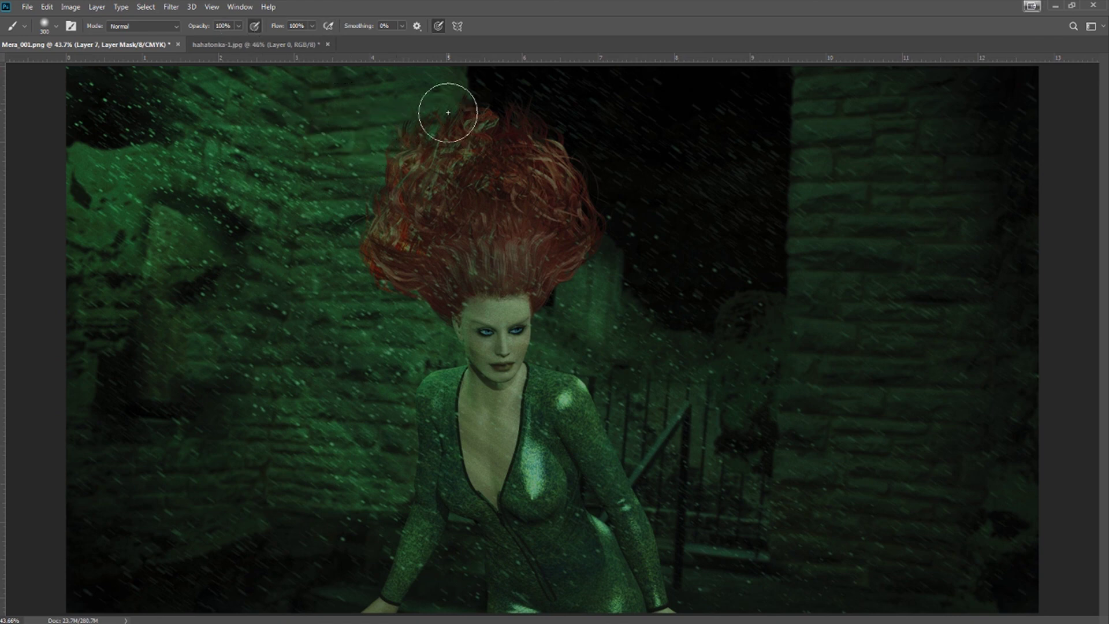
left_click(437, 25)
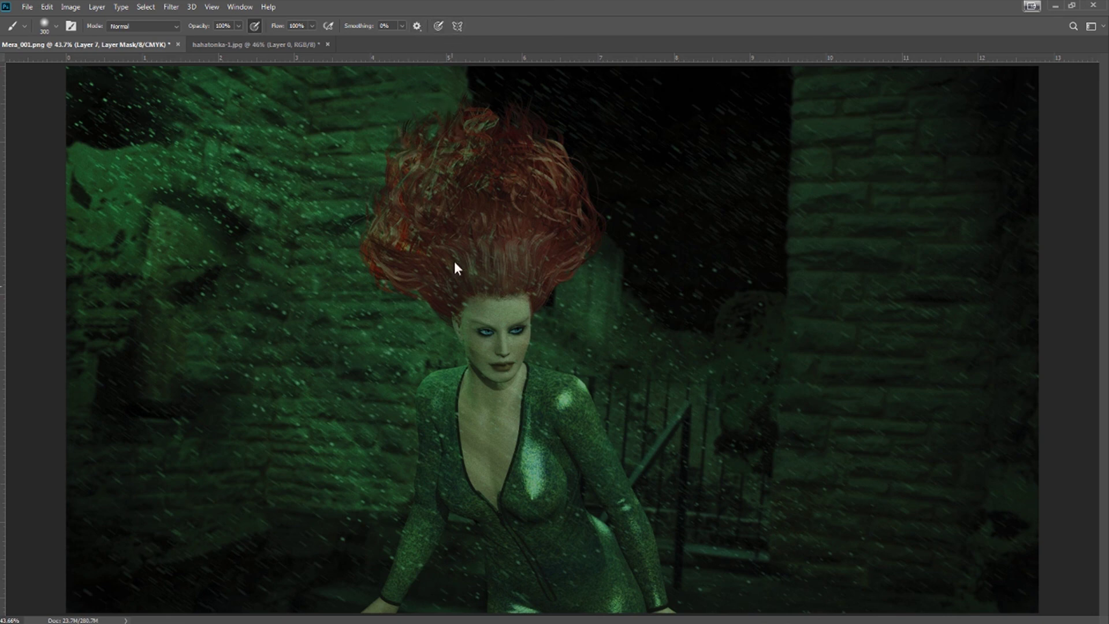
Paint on Layer 7's mask over the figure's hair and face to reduce the noise, and target the layer's composite image again.
mouse_move(416, 239)
left_mouse_down()
mouse_move(453, 204)
mouse_move(437, 255)
mouse_move(472, 183)
mouse_move(500, 184)
left_mouse_up()
mouse_move(379, 218)
left_mouse_down()
mouse_move(400, 206)
mouse_move(436, 139)
left_mouse_up()
mouse_move(389, 258)
left_mouse_down()
mouse_move(424, 169)
mouse_move(465, 147)
mouse_move(550, 181)
left_mouse_up()
key("bracketright")
key("bracketleft")
mouse_move(467, 319)
left_mouse_down()
mouse_move(460, 344)
mouse_move(474, 300)
mouse_move(462, 322)
left_mouse_up()
key("ctrl+2")
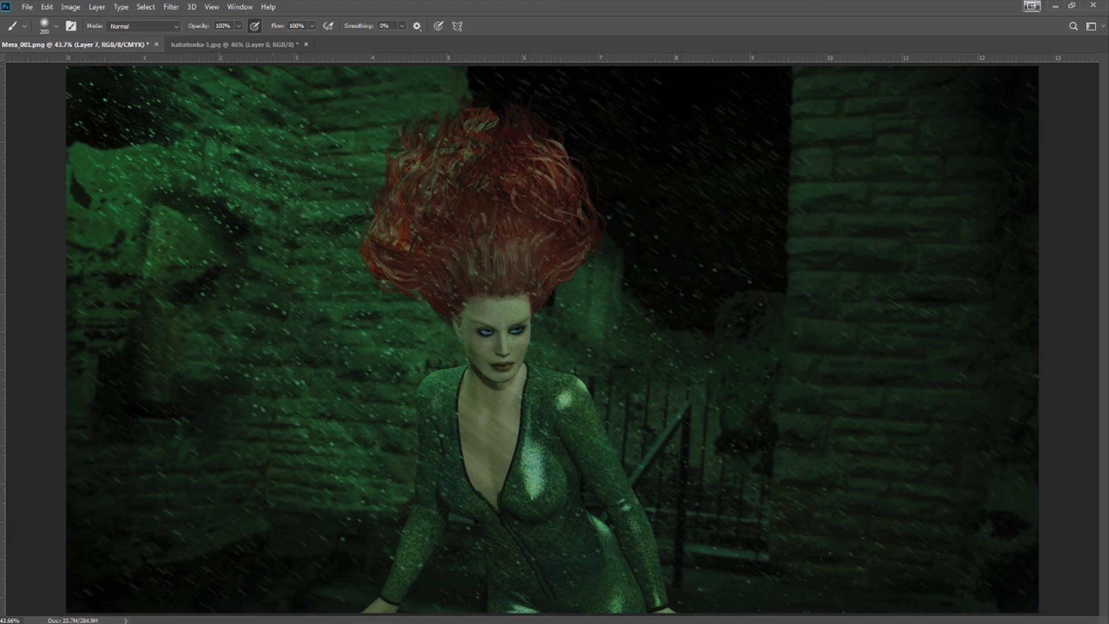